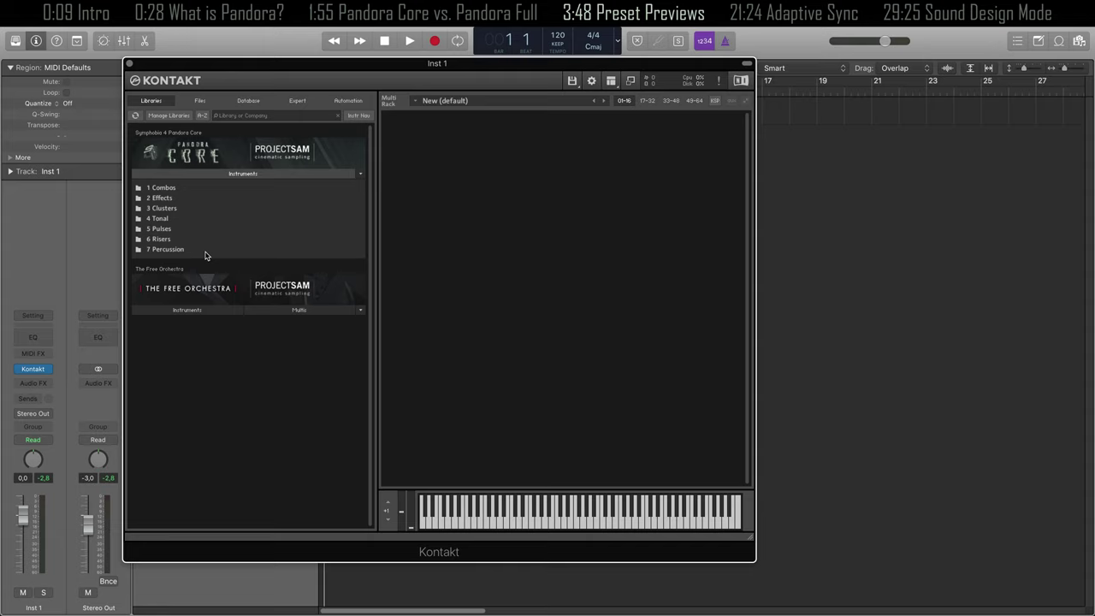
# - Load Core - Combo - Cluster Cresc from the Pandora Core library's Combos folder into the empty rack
pyautogui.press('p')
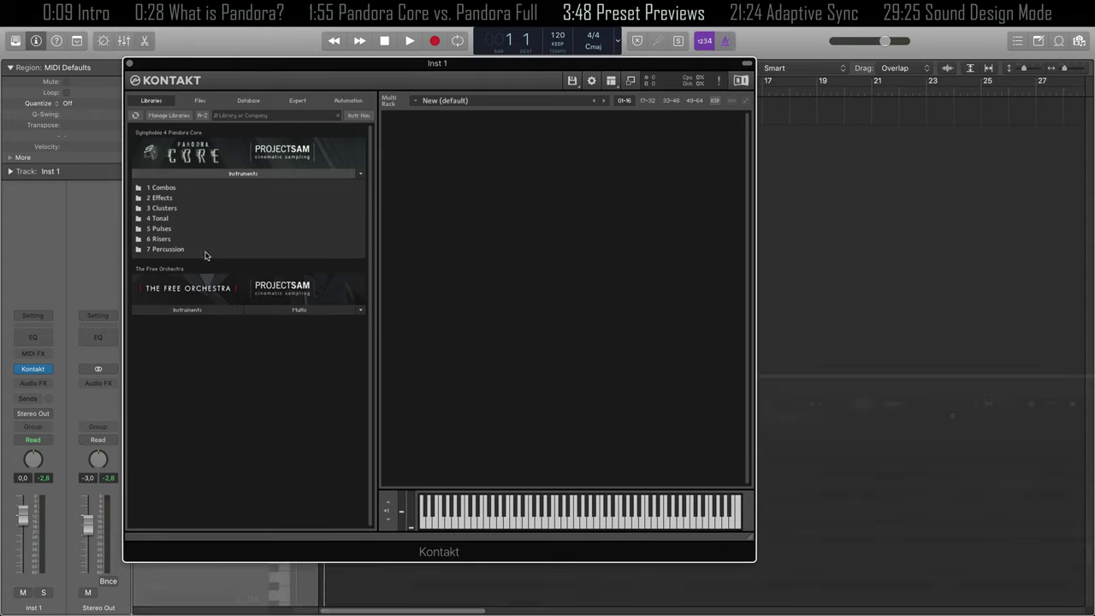
pyautogui.click(192, 192)
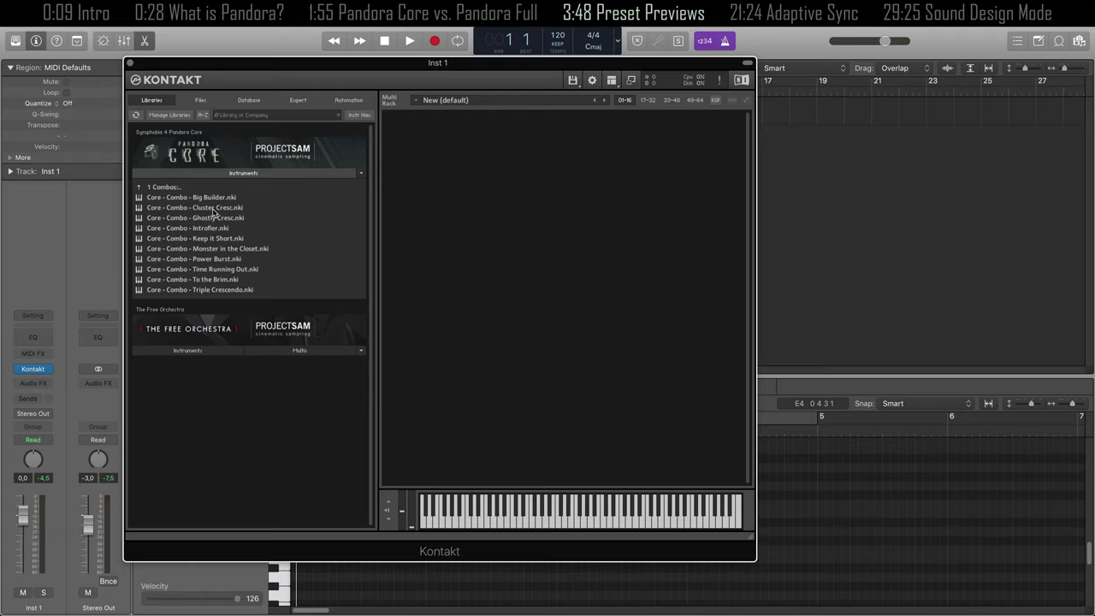
pyautogui.moveTo(210, 212); pyautogui.dragTo(467, 253)
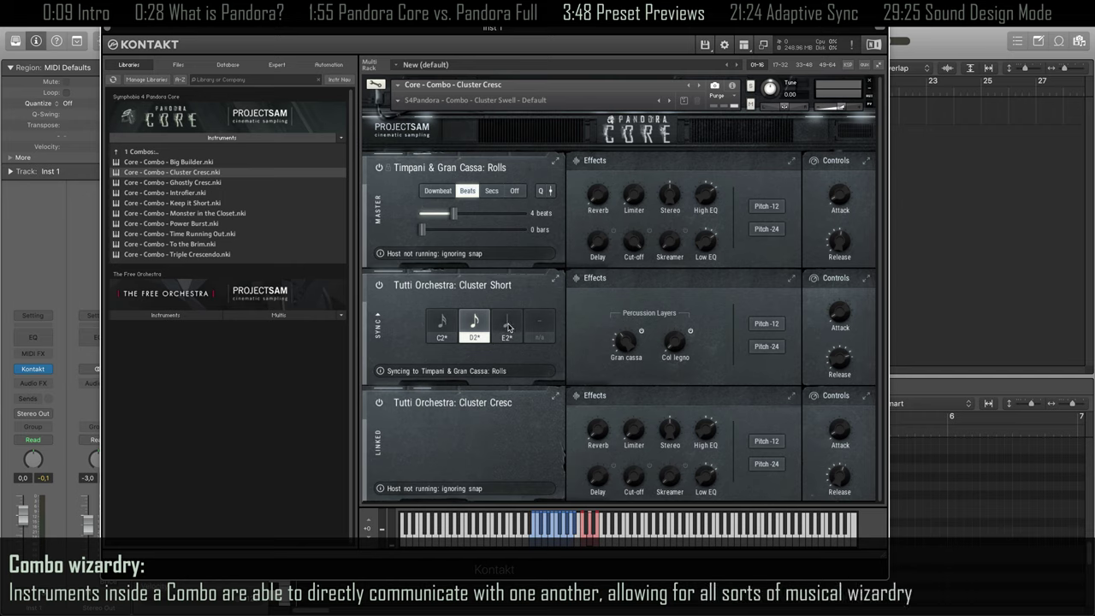
# - Replace the loaded combo with Core - Combo - Introfier from the same folder
pyautogui.press('space')
pyautogui.press('Down')
pyautogui.press('Down')
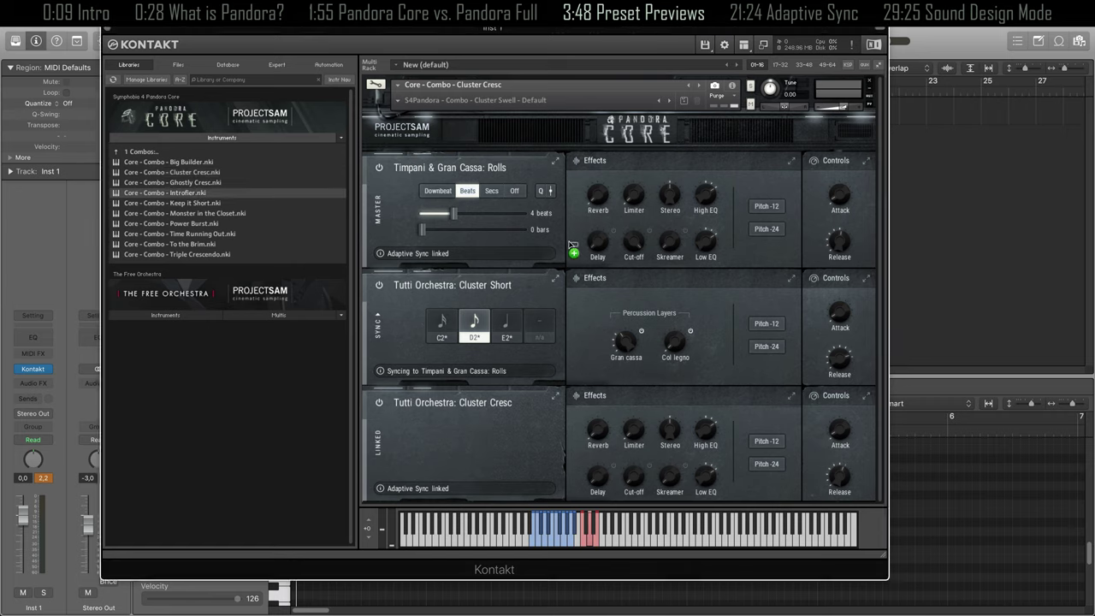
pyautogui.press('Return')
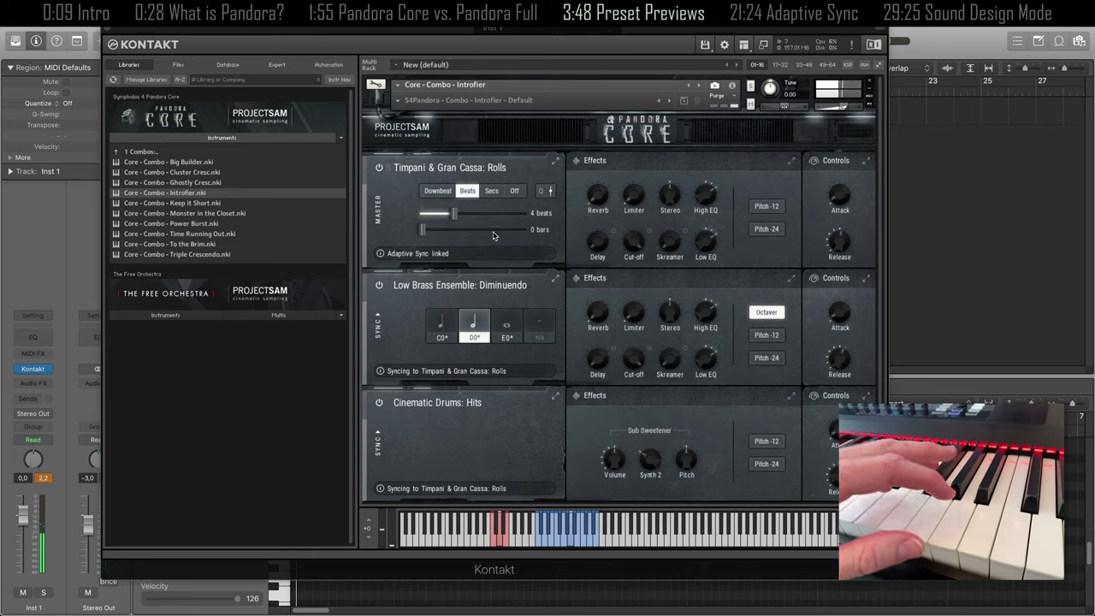
# - Choose the C0 note length for Low Brass Ensemble: Diminuendo and try Timpani & Gran Cassa: Rolls at 2, then 8 beats
pyautogui.click(446, 324)
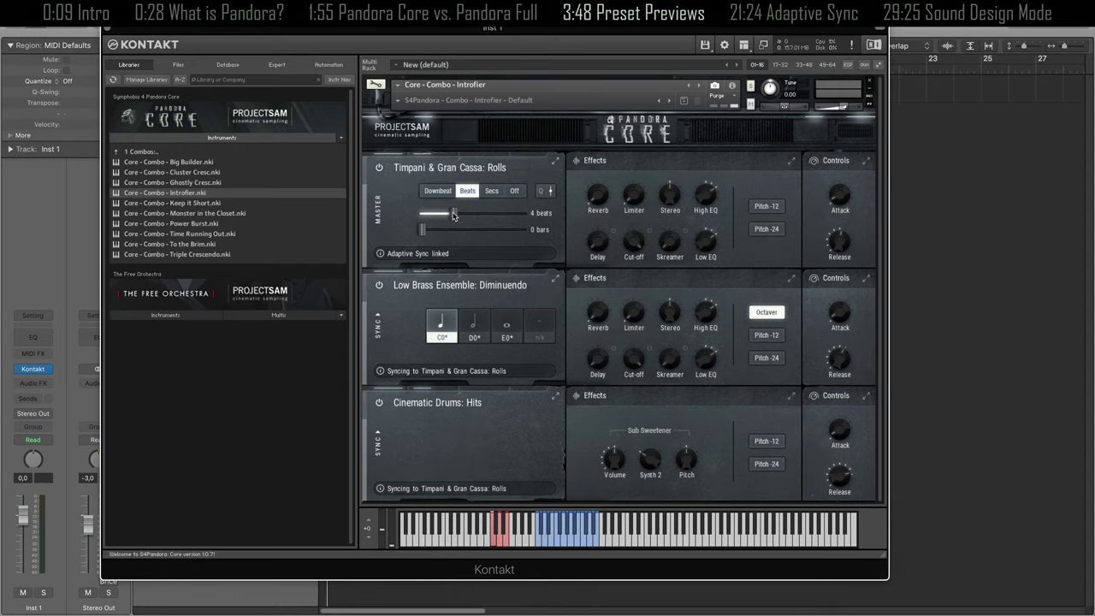
pyautogui.moveTo(454, 216); pyautogui.dragTo(440, 215)
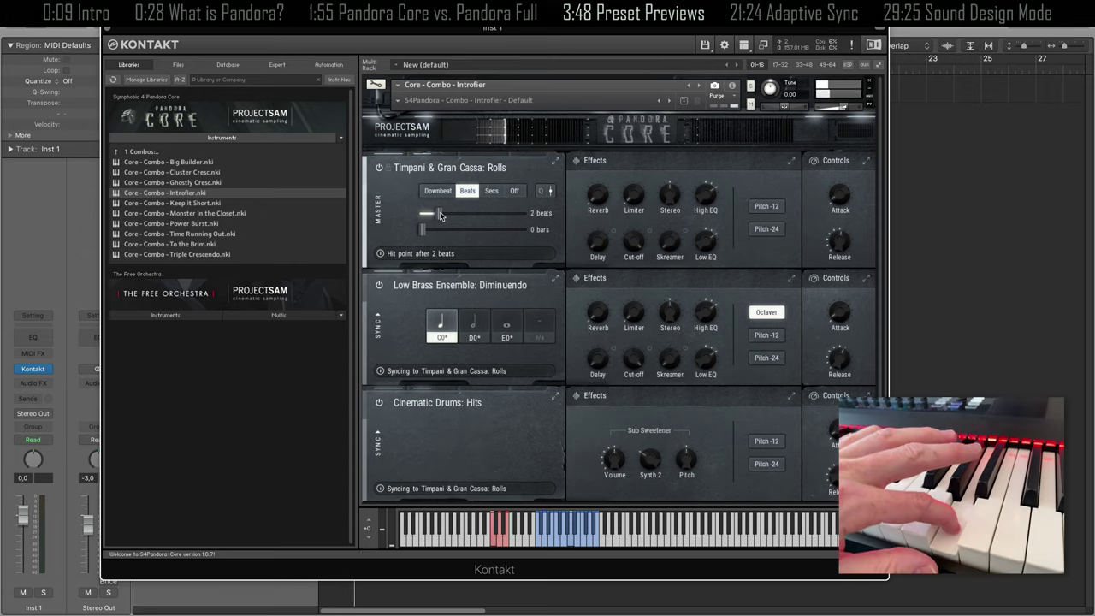
pyautogui.moveTo(440, 215); pyautogui.dragTo(484, 219)
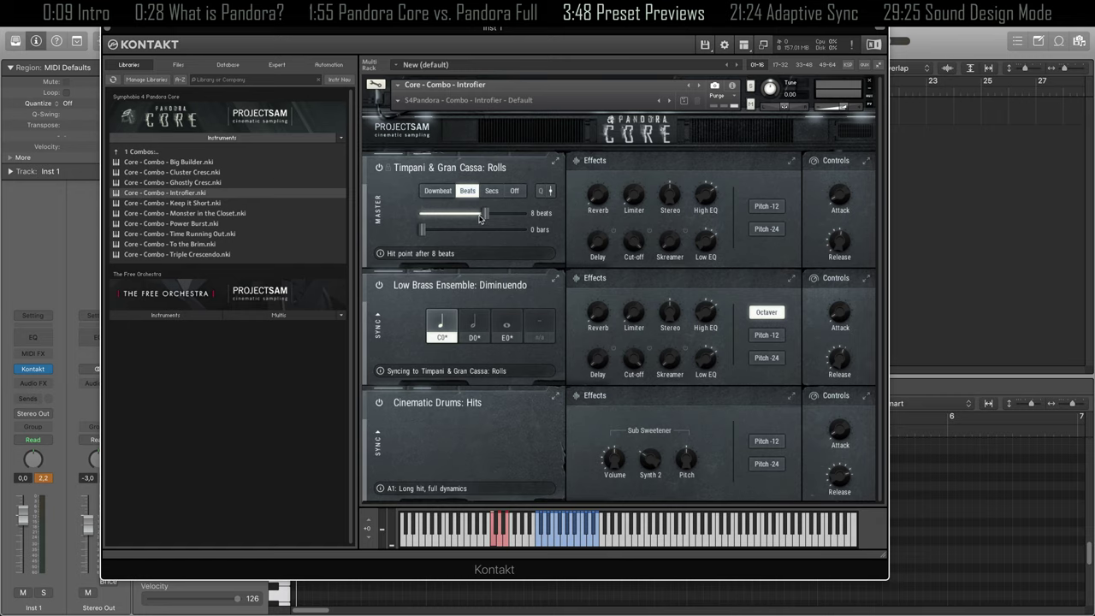
# - Replace the combo with the Effects preset Brass - Horns & Bones - Suspense Bends Open and set its sync length to 6 beats
pyautogui.click(279, 154)
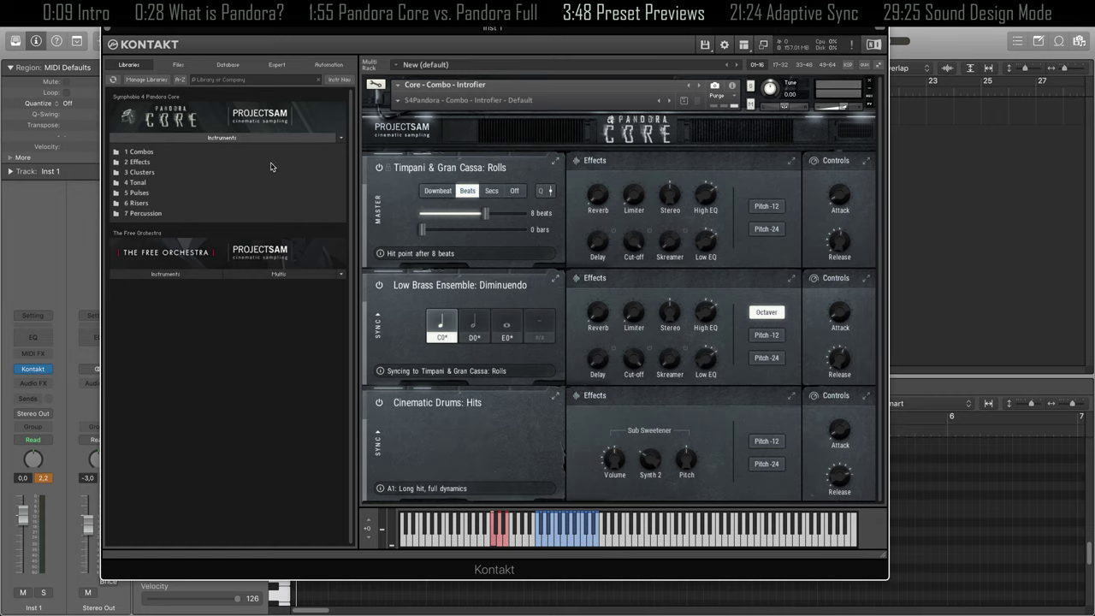
pyautogui.doubleClick(270, 163)
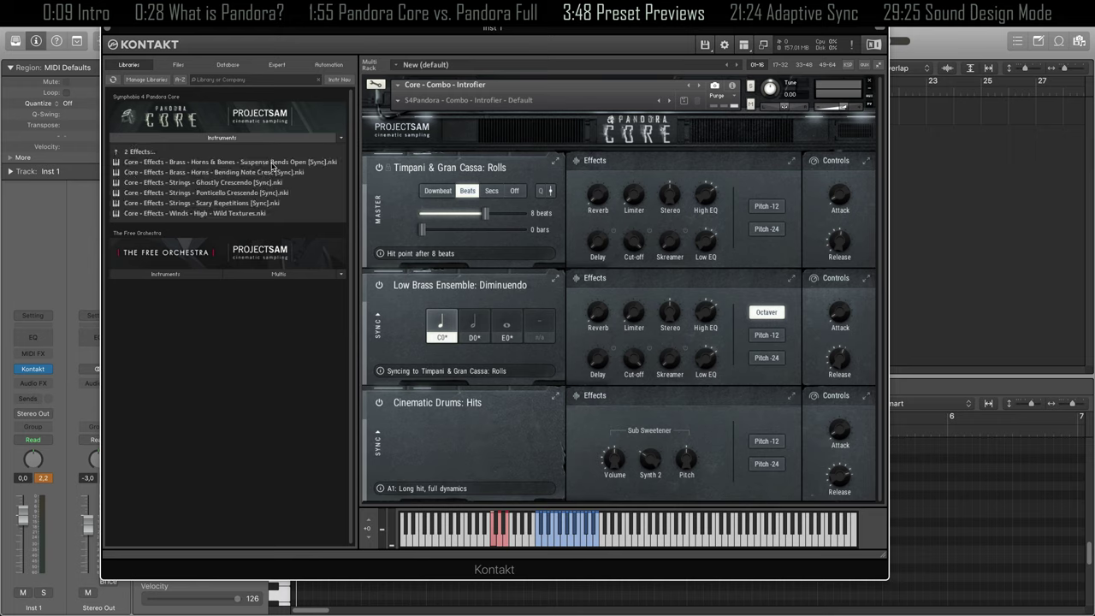
pyautogui.doubleClick(272, 165)
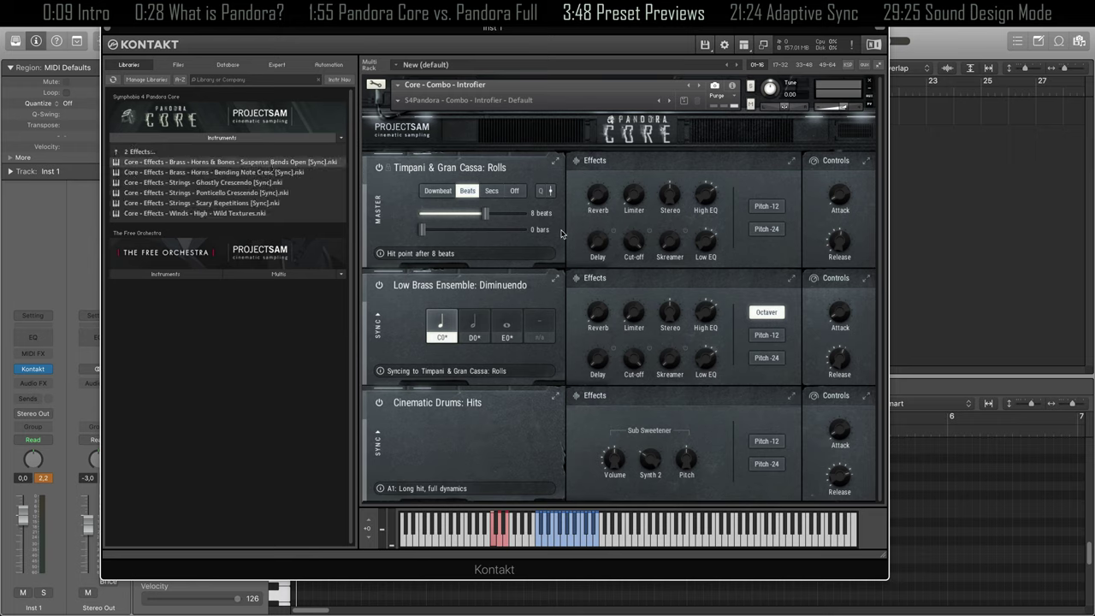
pyautogui.click(642, 212)
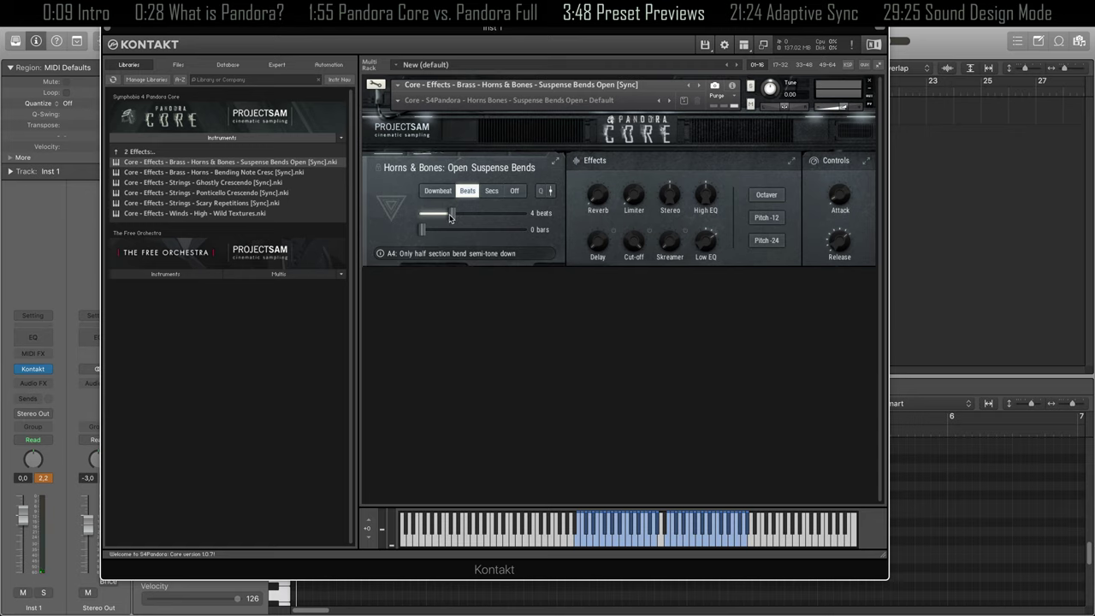
pyautogui.moveTo(452, 216); pyautogui.dragTo(467, 216)
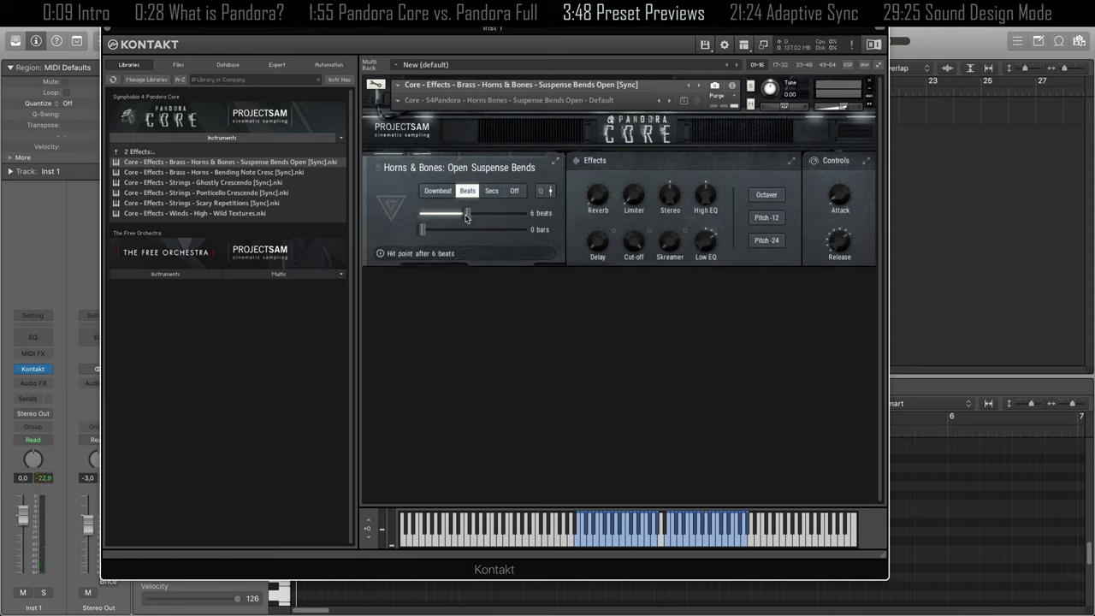
# - Replace the brass effect with Core - Effects - Strings - Scary Repetitions and shorten its sync length to 1 beat
pyautogui.doubleClick(207, 203)
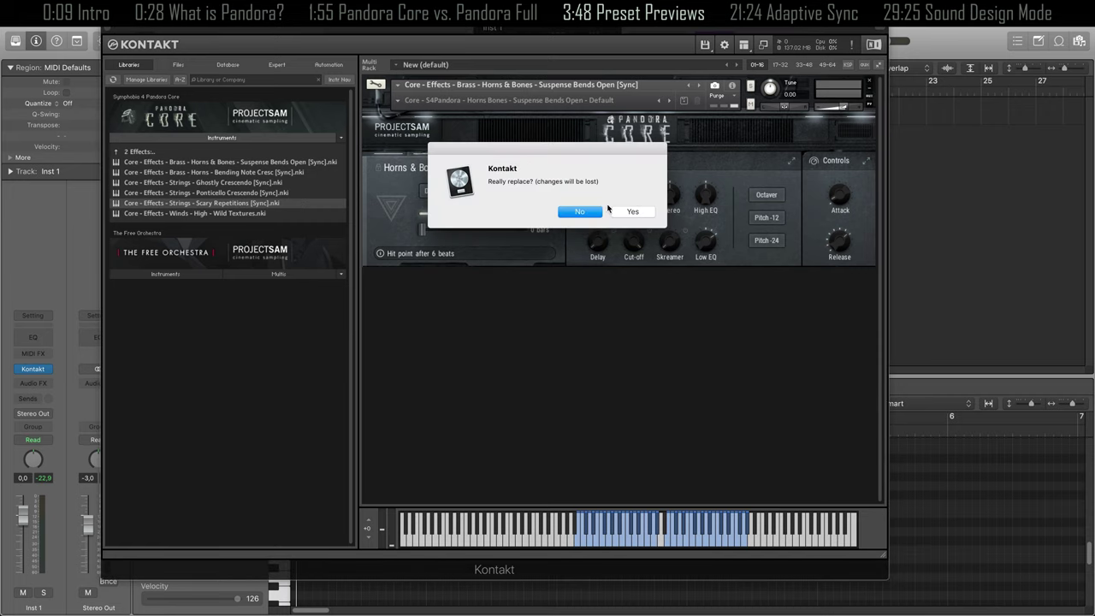
pyautogui.click(631, 212)
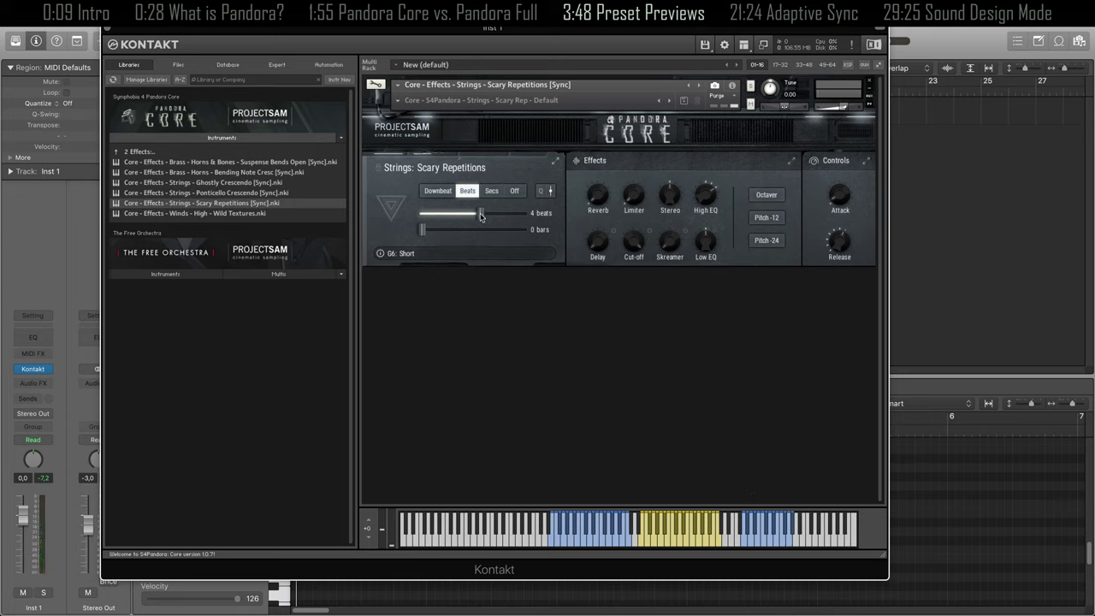
pyautogui.moveTo(481, 217); pyautogui.dragTo(440, 218)
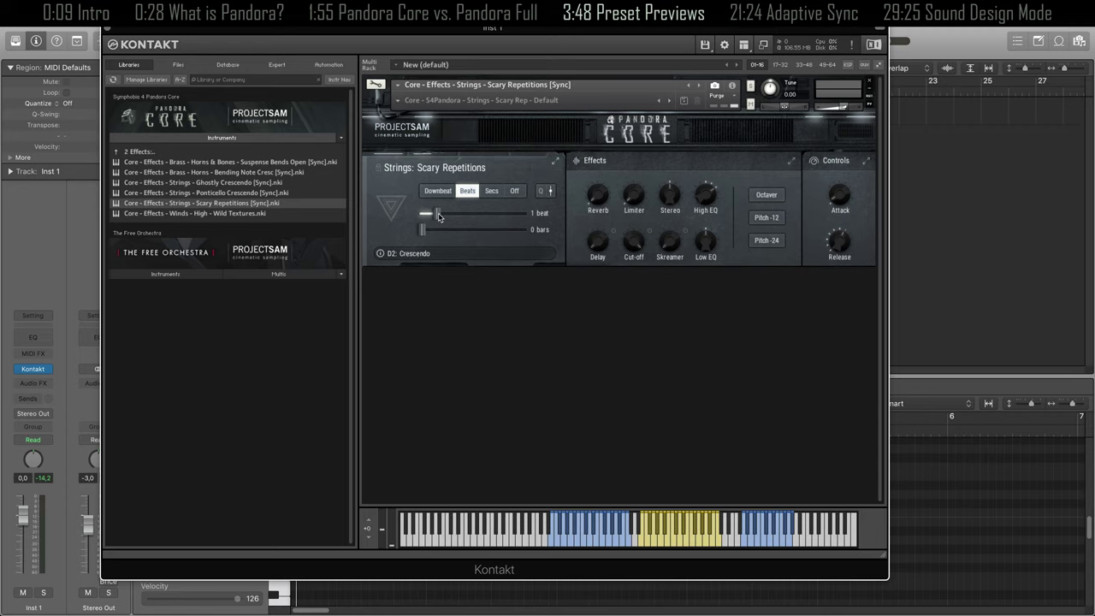
# - Replace the strings effect with Core - Clusters - Tutti - Orchestra - Cresc from the Clusters folder
pyautogui.click(256, 153)
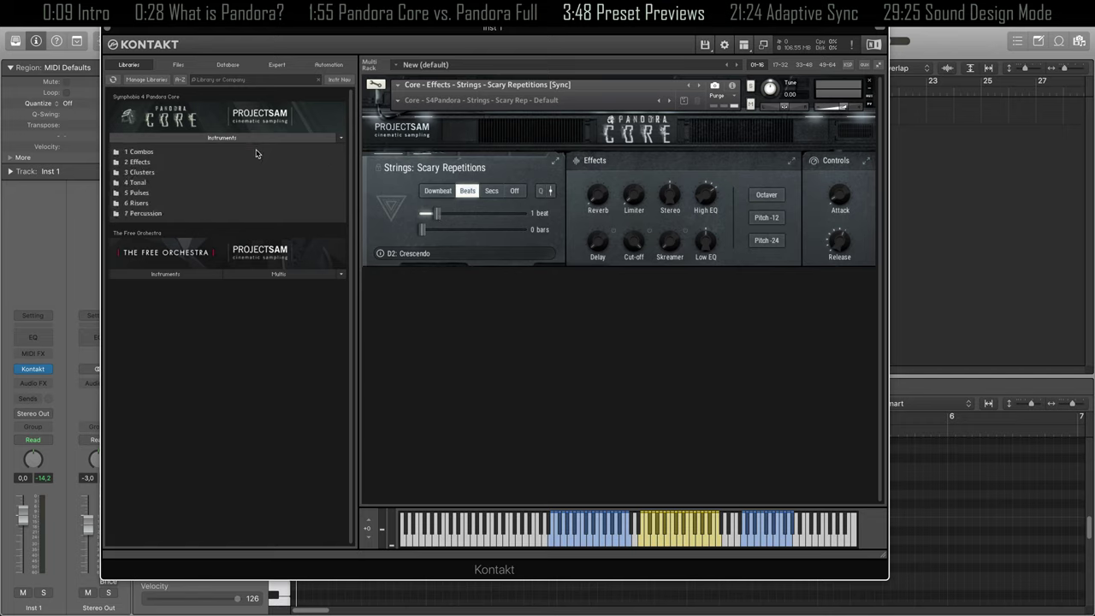
pyautogui.click(198, 174)
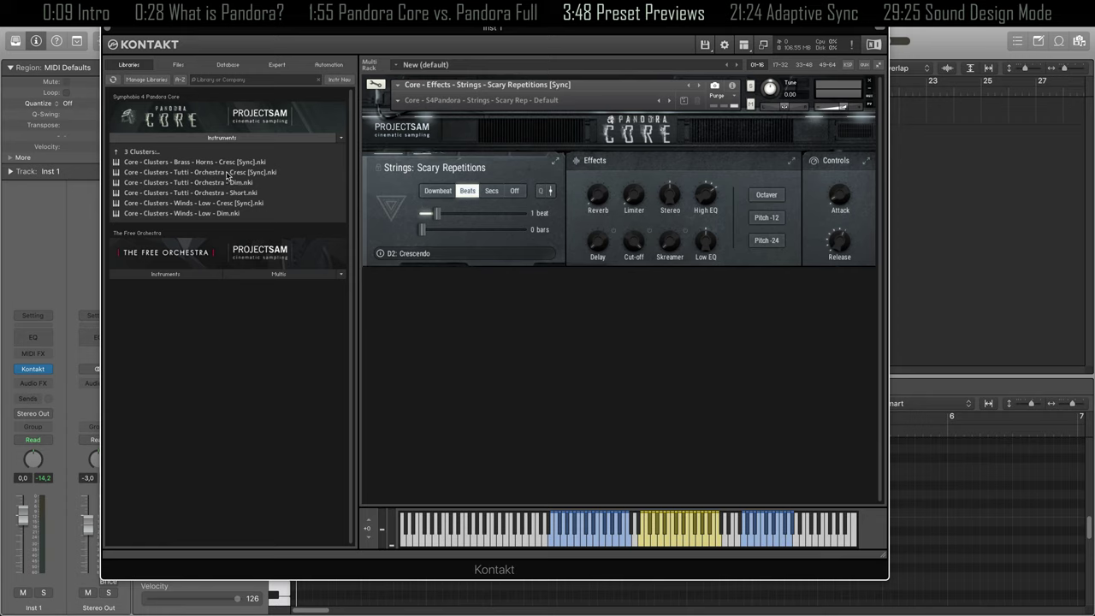
pyautogui.doubleClick(228, 173)
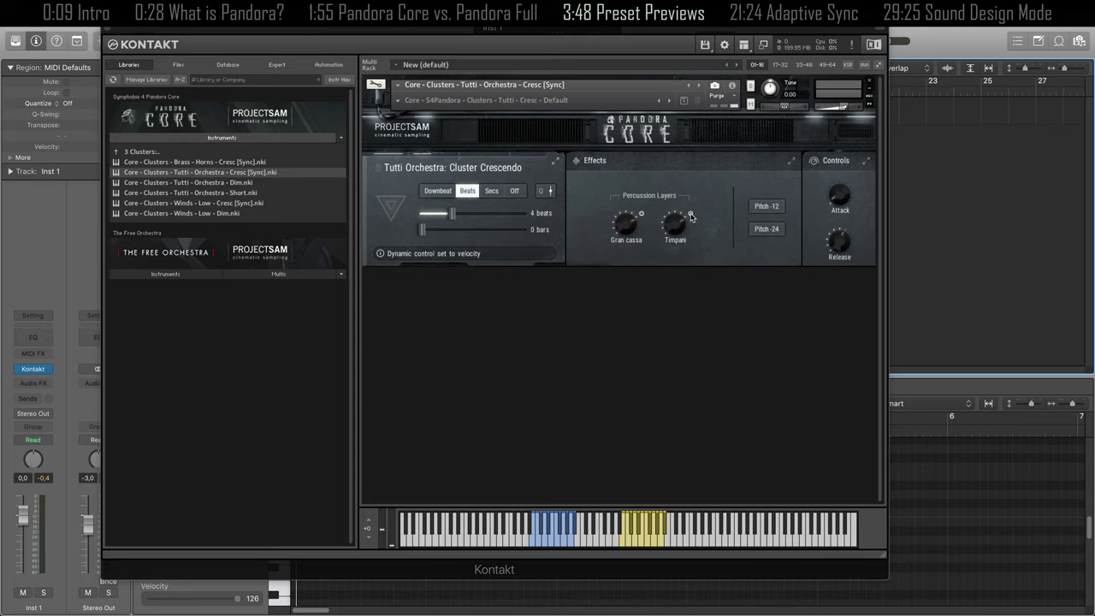
# - Try the cluster's percussion layers by purging Timpani, setting Gran cassa gain to 53%, and setting Timpani gain to 81%
pyautogui.click(691, 215)
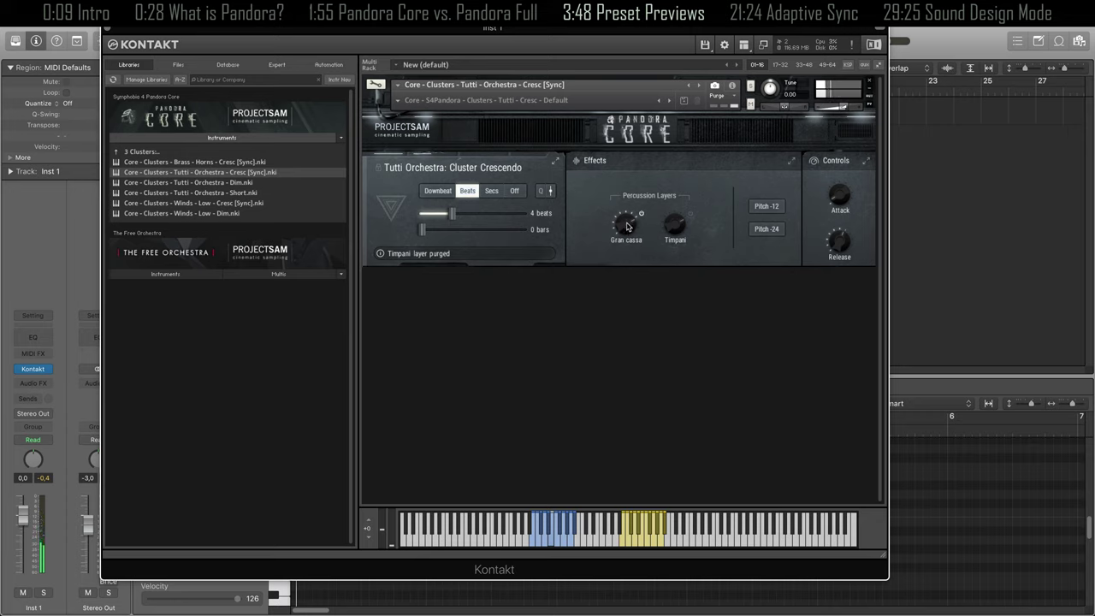
pyautogui.moveTo(628, 226); pyautogui.dragTo(627, 241)
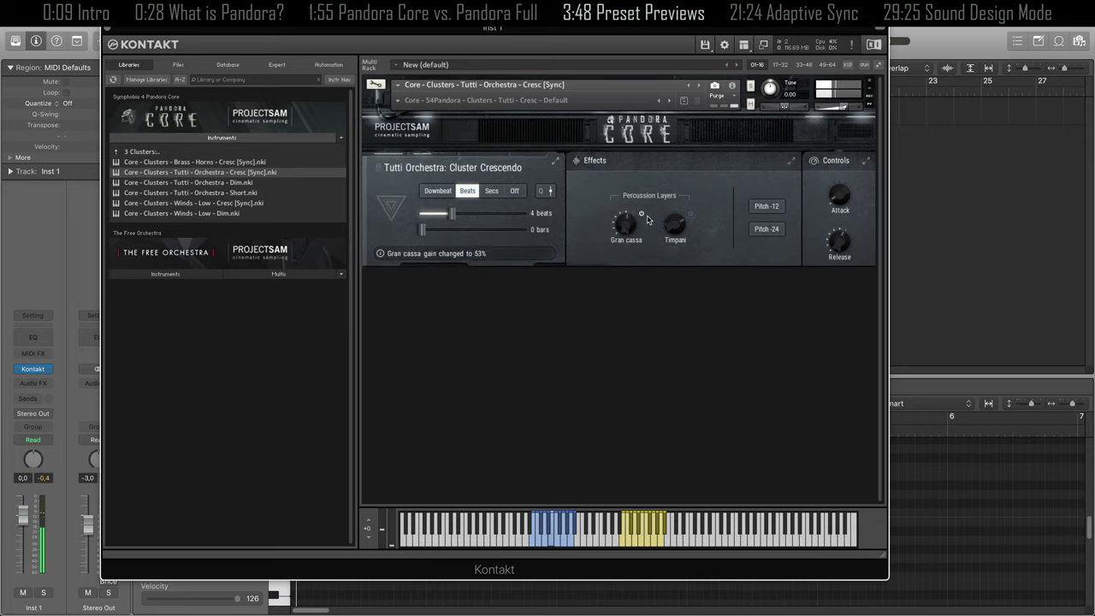
pyautogui.moveTo(686, 224); pyautogui.dragTo(680, 223)
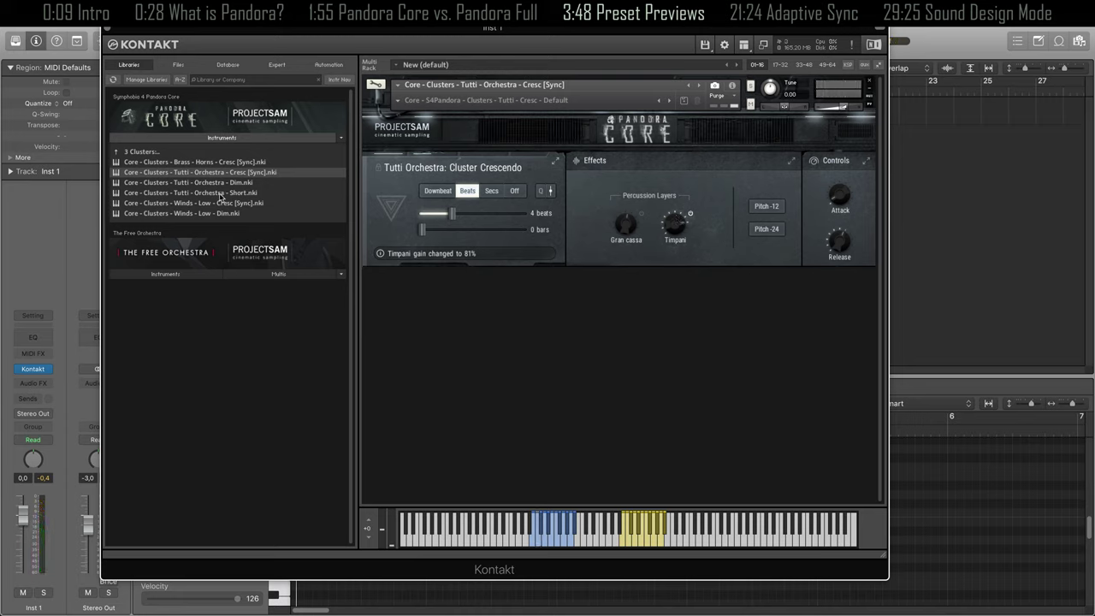
# - Load Core - Clusters - Tutti - Orchestra - Short in its place and switch the note length to D0, then E0
pyautogui.doubleClick(220, 195)
pyautogui.click(630, 215)
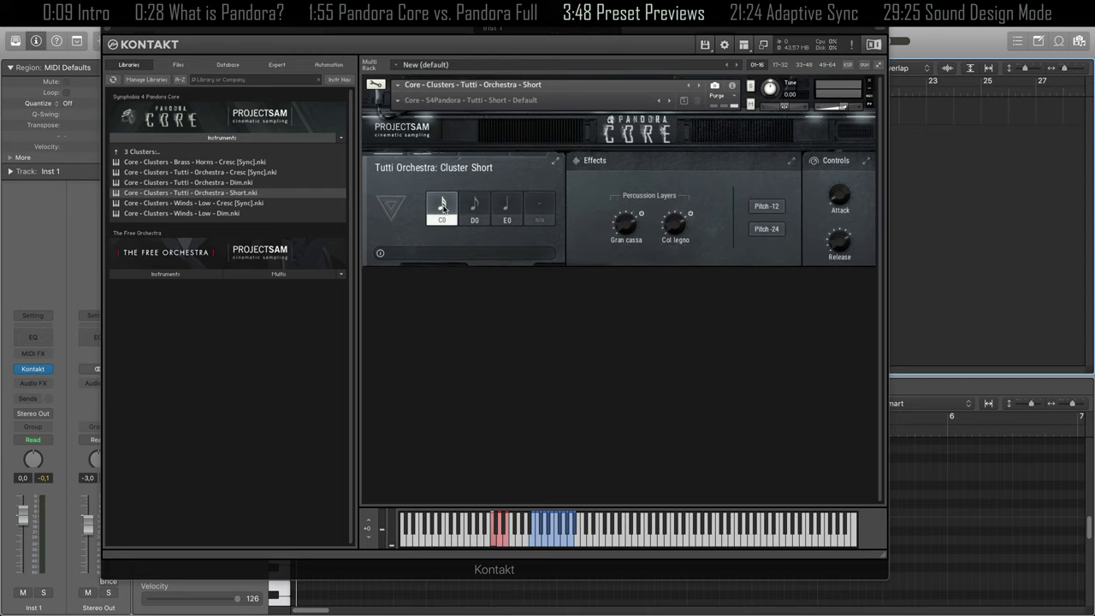
pyautogui.click(475, 205)
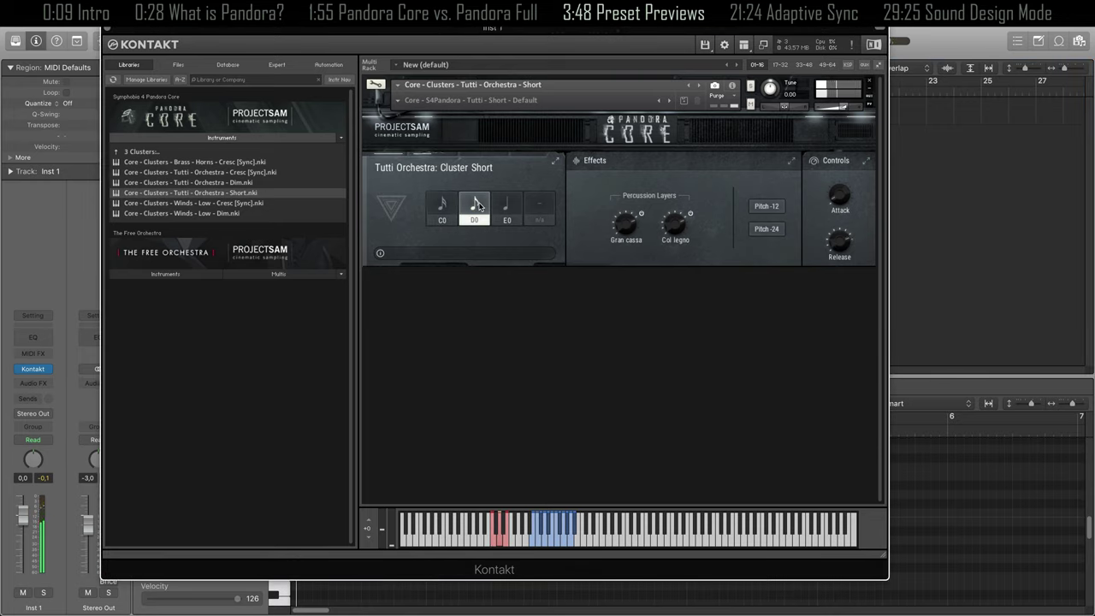
pyautogui.click(507, 205)
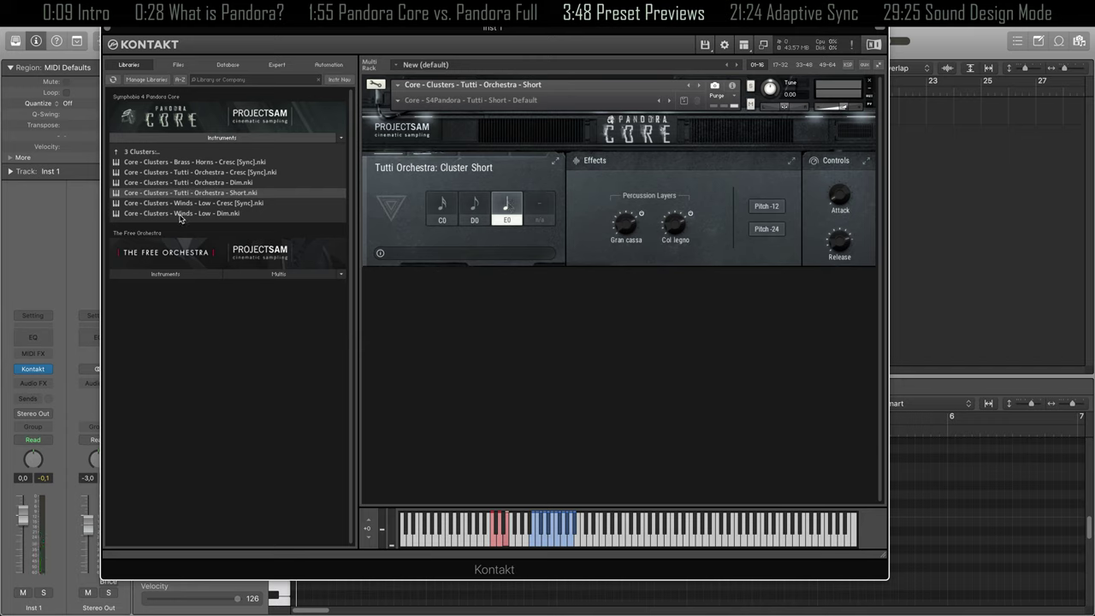
# - Load Core - Clusters - Winds - Low - Dim in its place and switch the note length to D1, then F1
pyautogui.doubleClick(229, 214)
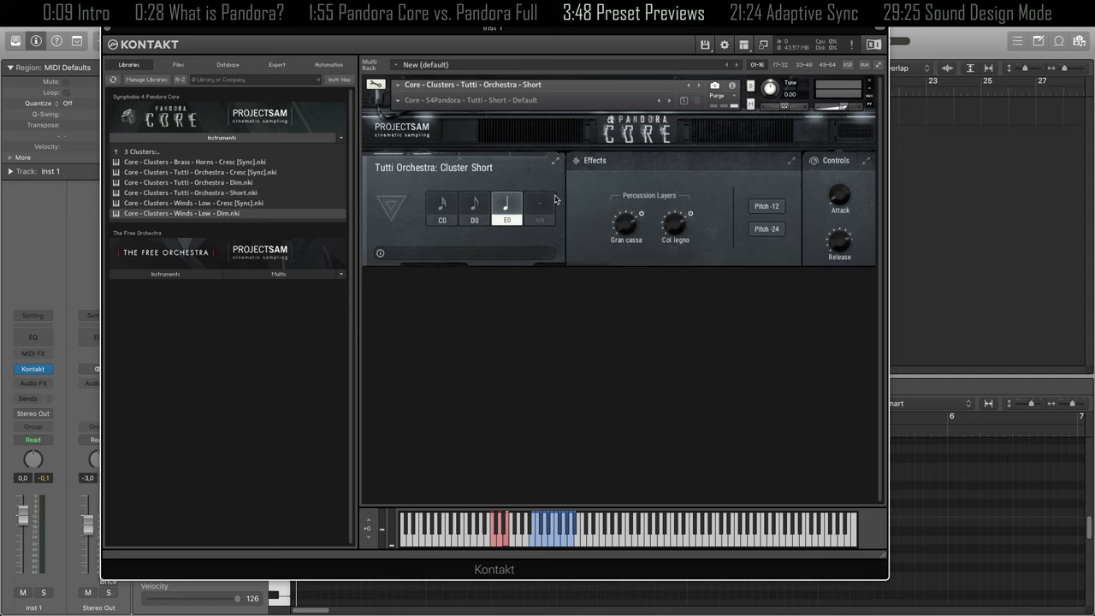
pyautogui.click(615, 213)
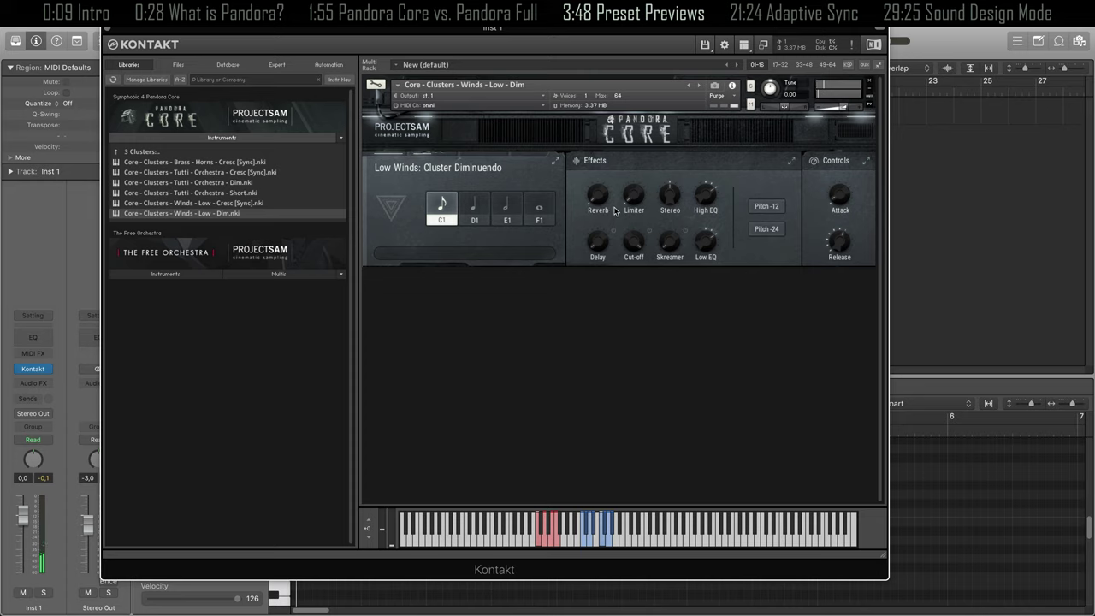
pyautogui.click(475, 211)
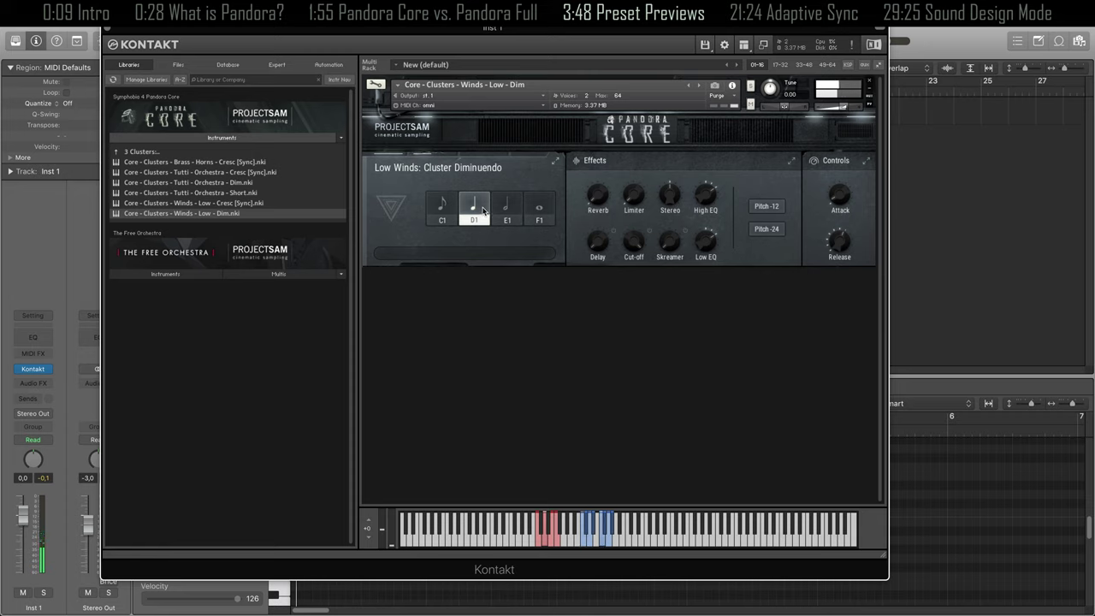
pyautogui.click(551, 210)
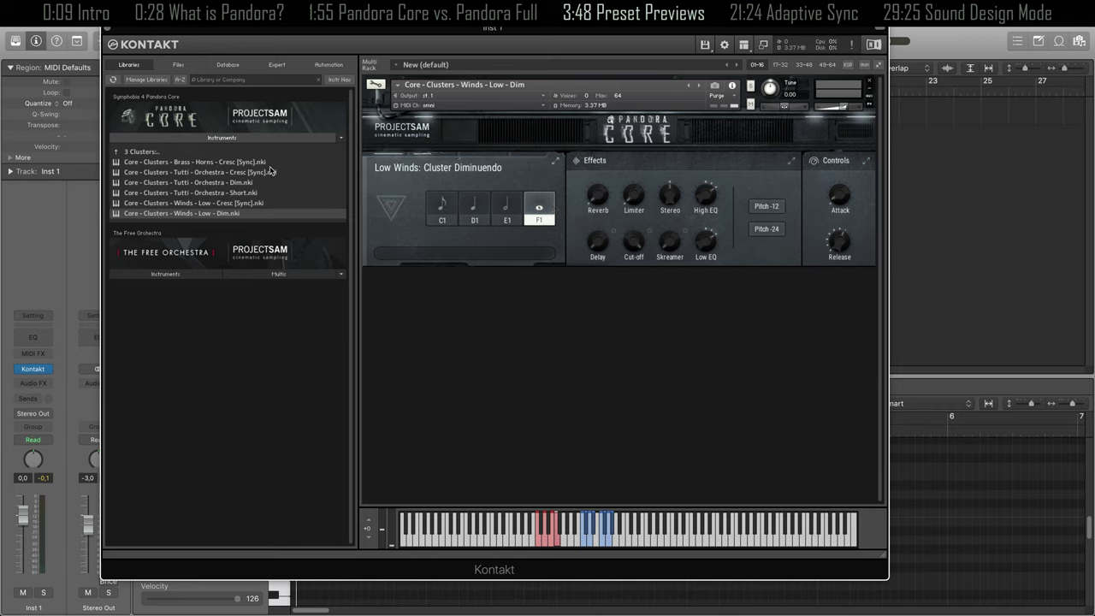
# - Replace the winds with the Tonal preset Brass - Low Ensemble - Dynamic - Cresc and set its sync length to 2 beats
pyautogui.click(234, 154)
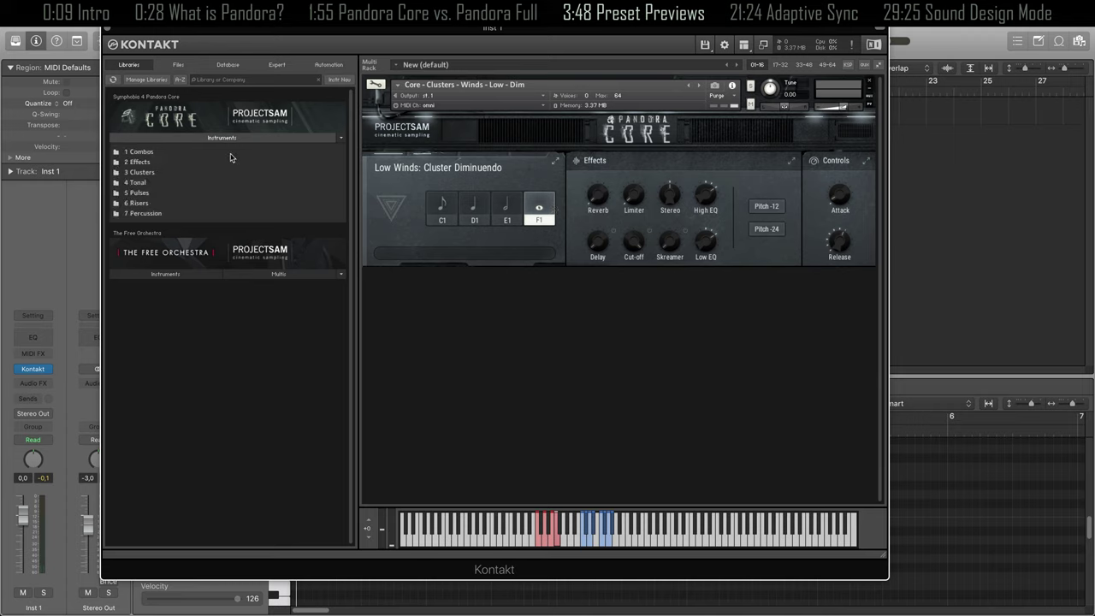
pyautogui.click(199, 186)
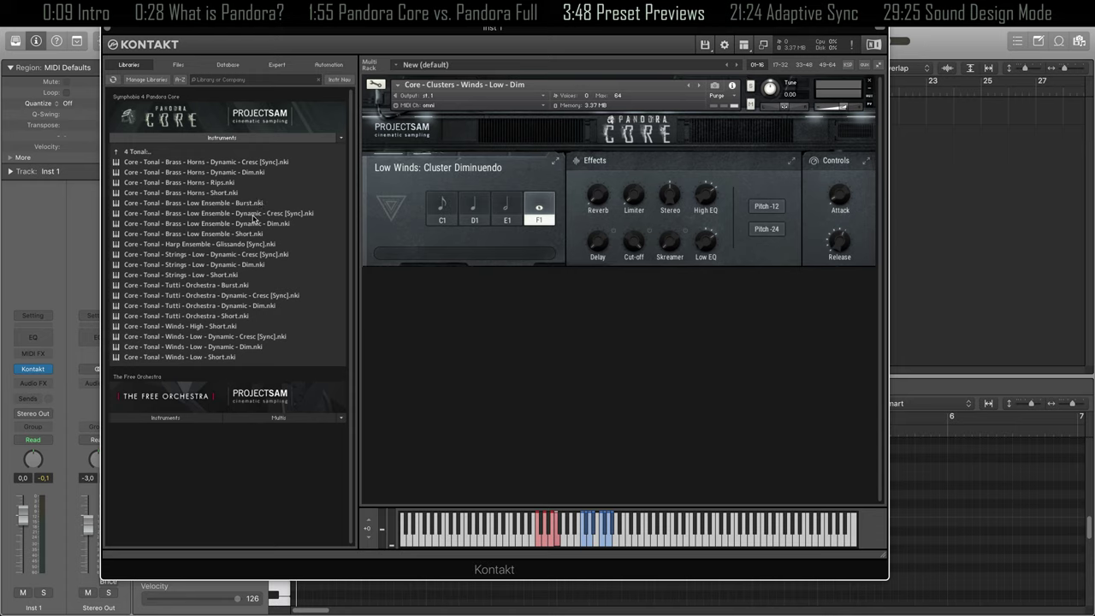
pyautogui.moveTo(267, 216); pyautogui.dragTo(466, 215)
pyautogui.click(627, 214)
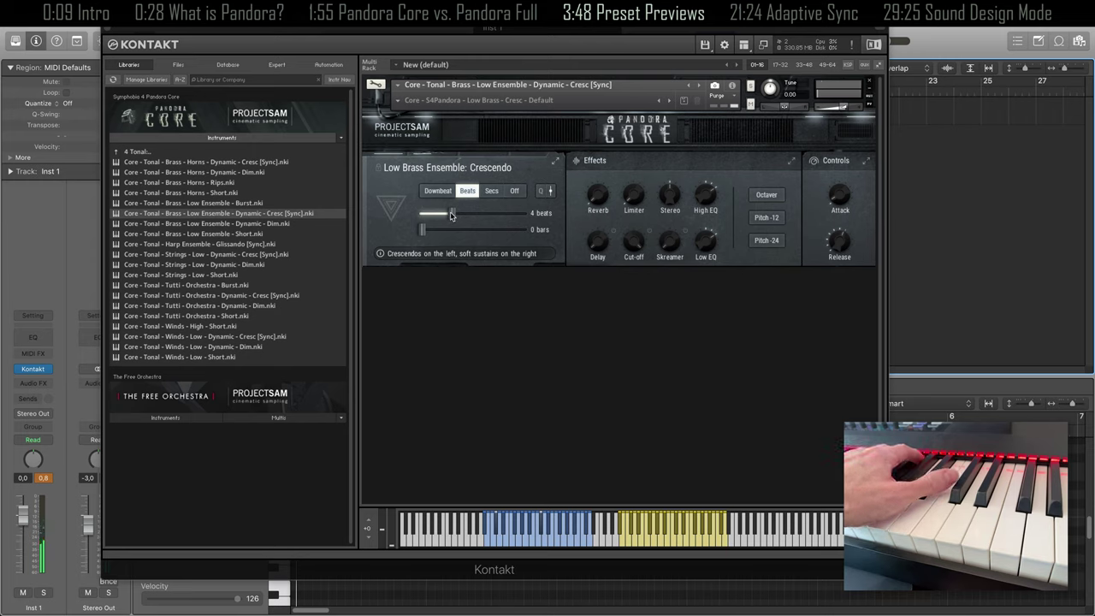
pyautogui.moveTo(451, 216); pyautogui.dragTo(437, 216)
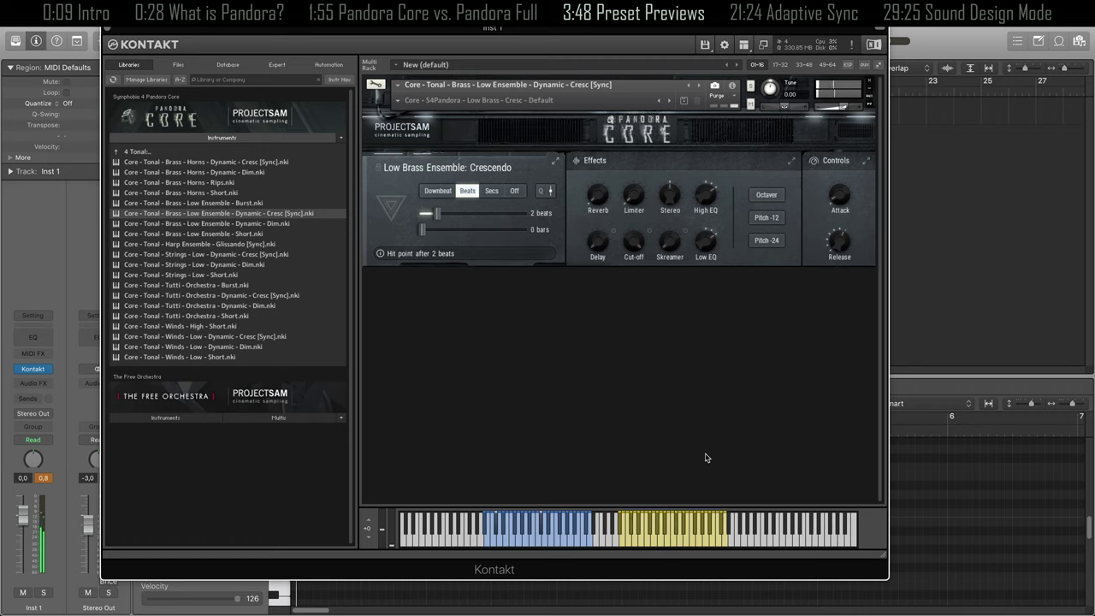
# - Replace the low brass crescendo with Core - Tonal - Brass - Low Ensemble - Short, discarding the changes
pyautogui.doubleClick(236, 234)
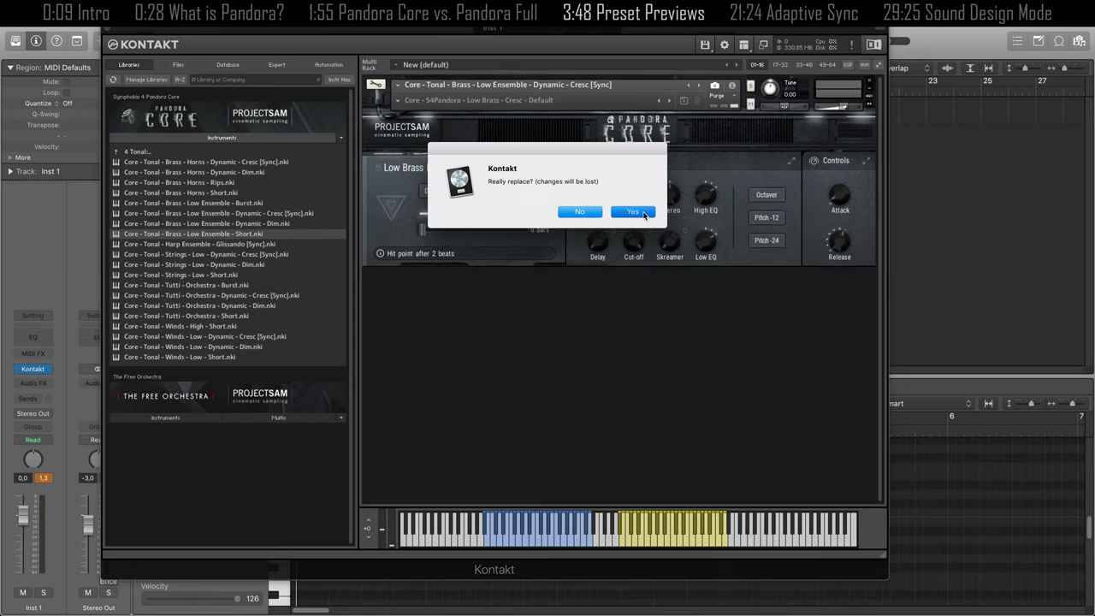
pyautogui.click(643, 214)
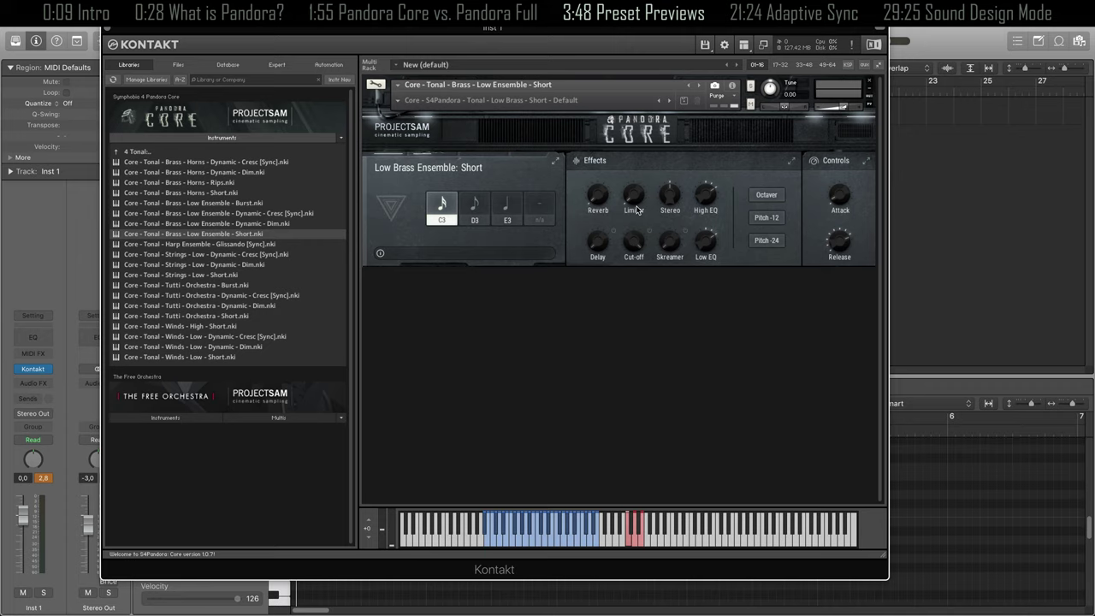
# - Enable the Octaver for the low brass shorts and switch the note length to D3, then E3
pyautogui.click(774, 197)
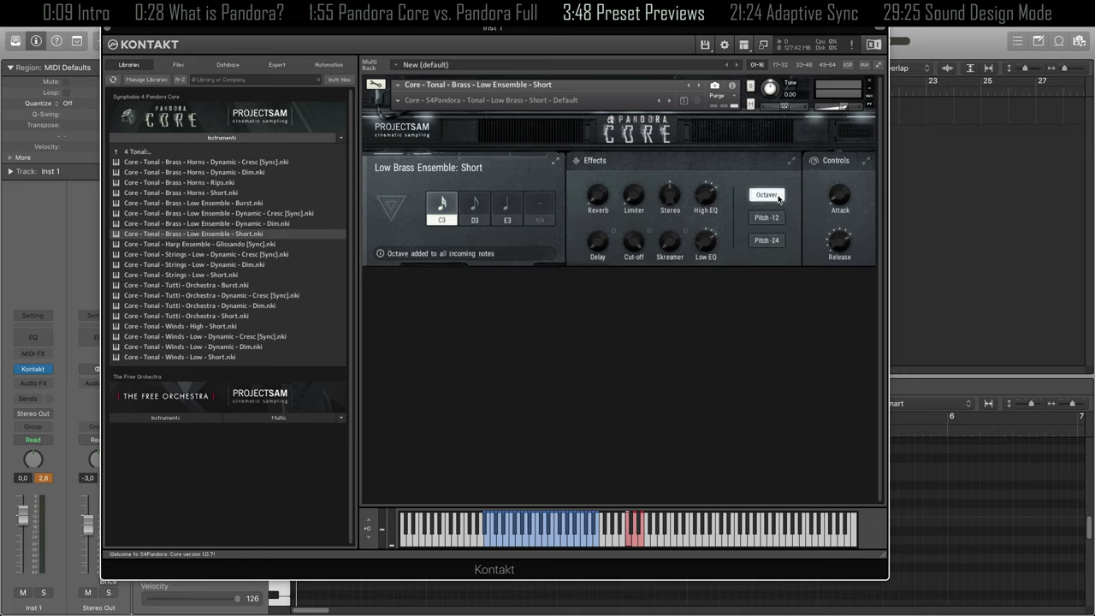
pyautogui.click(482, 213)
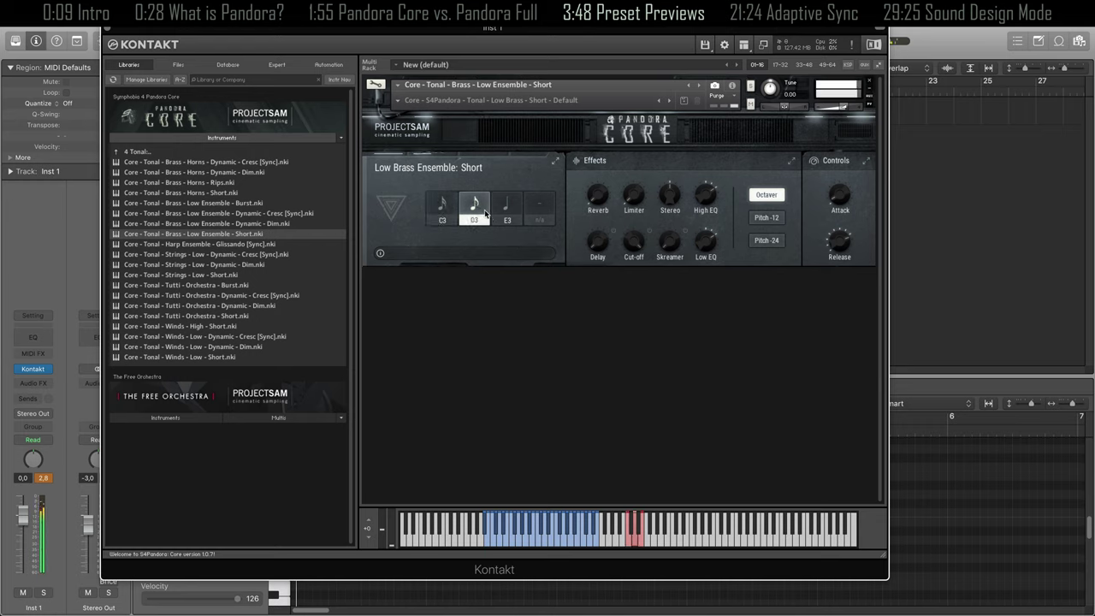
pyautogui.click(510, 208)
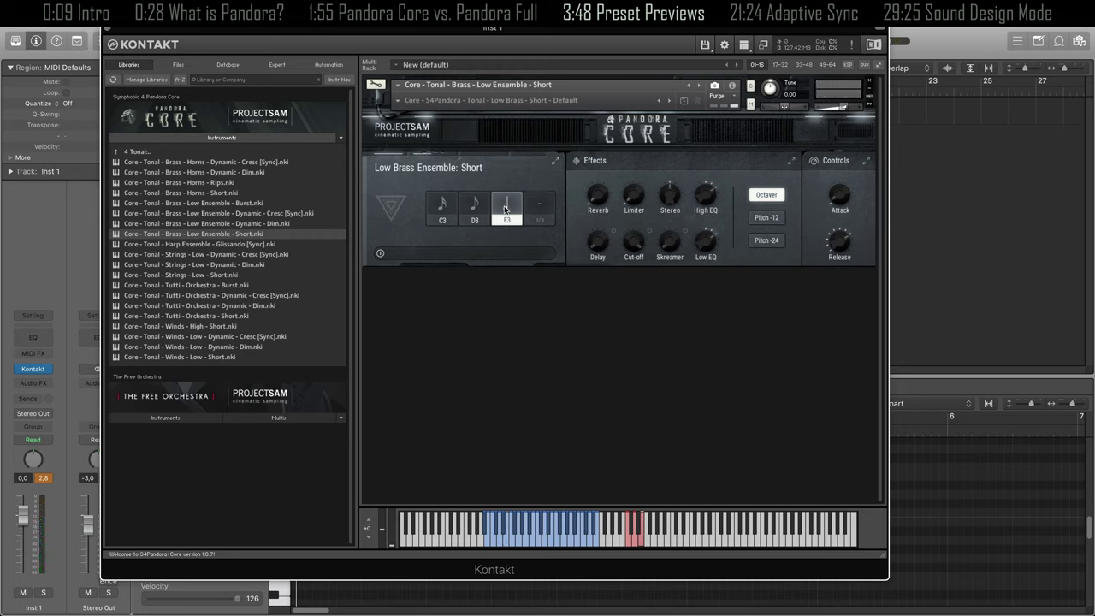
# - Replace the low brass with Core - Tonal - Harp Ensemble - Glissando and reduce its sync length to 2 beats, then 1/2 beat
pyautogui.doubleClick(210, 246)
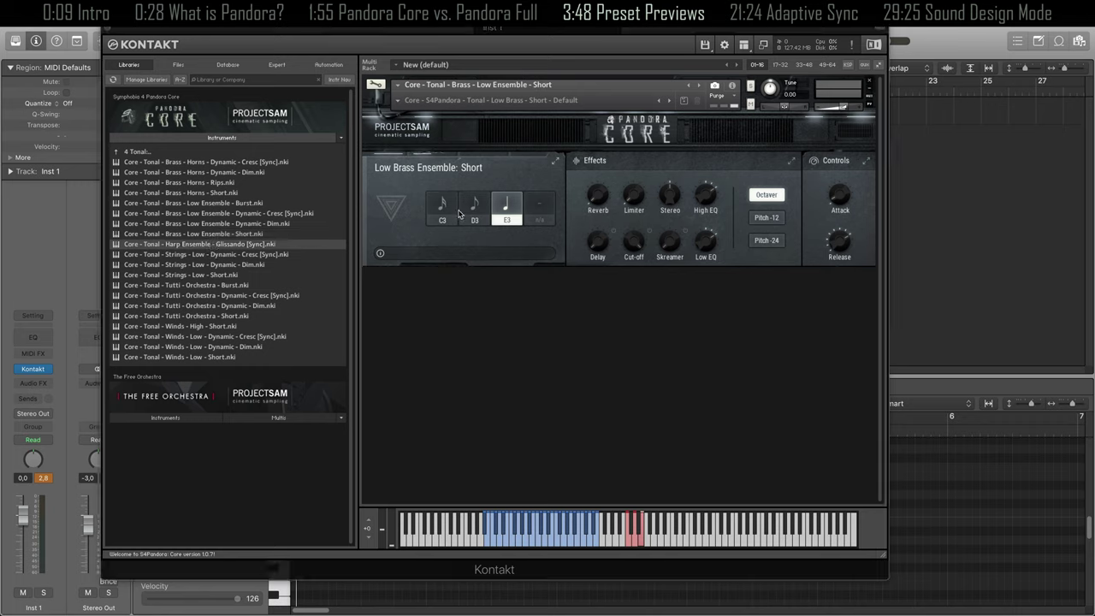
pyautogui.click(638, 215)
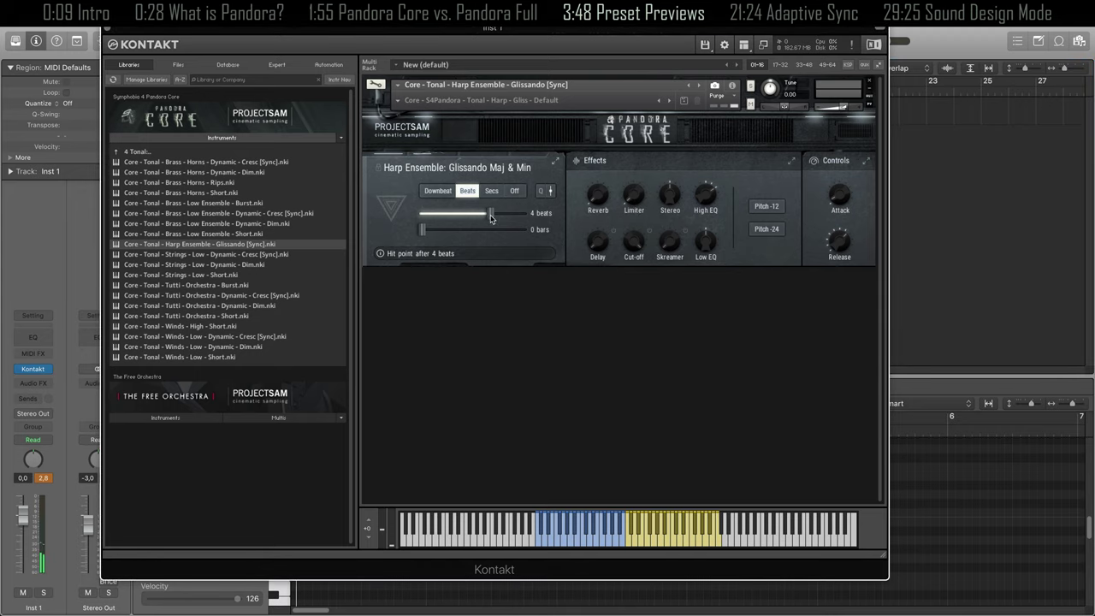
pyautogui.press('space')
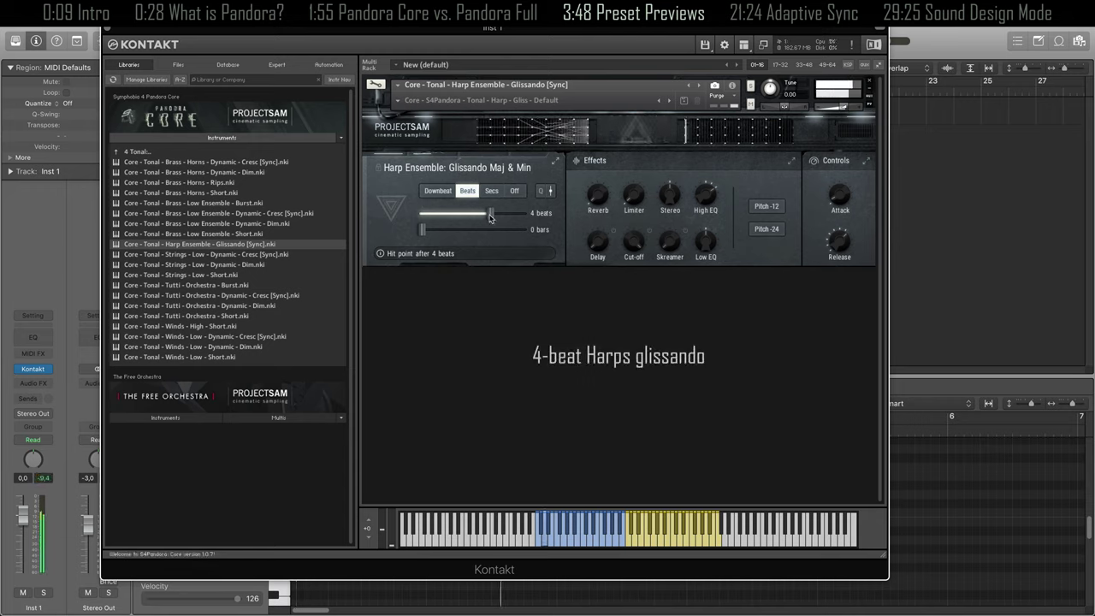
pyautogui.moveTo(490, 217); pyautogui.dragTo(460, 217)
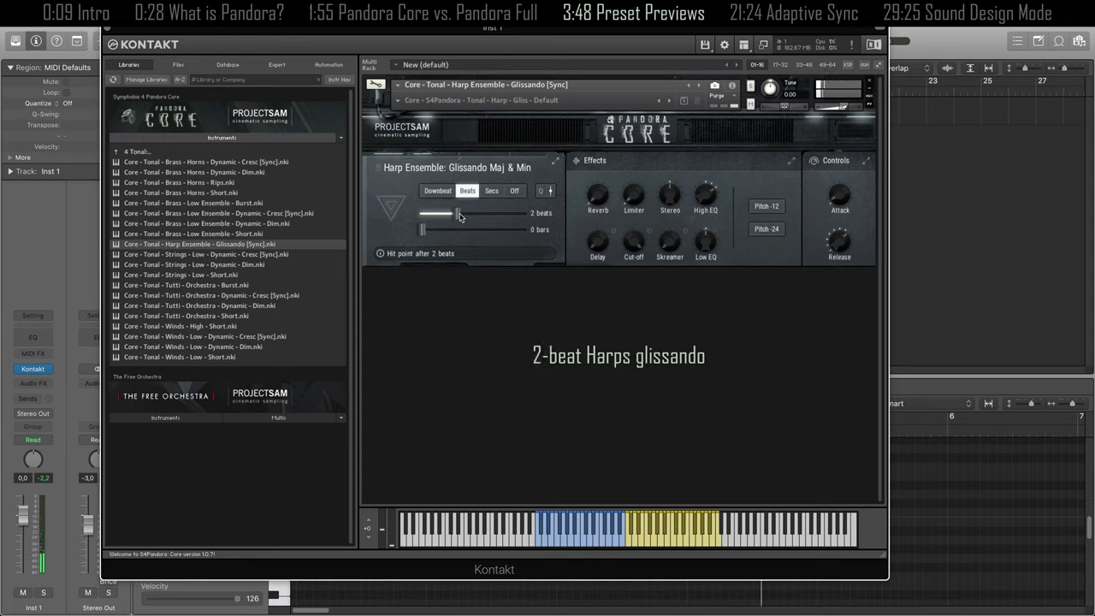
pyautogui.moveTo(461, 217); pyautogui.dragTo(426, 220)
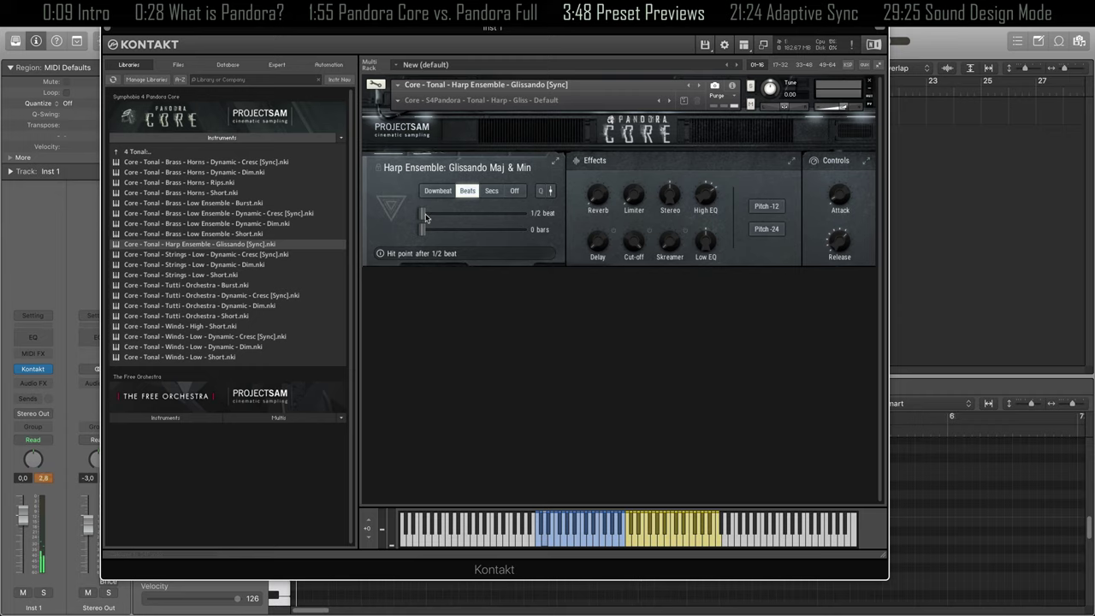
# - Load Core - Tonal - Strings - Low - Short in its place and switch the note length to D3, then E3
pyautogui.doubleClick(210, 275)
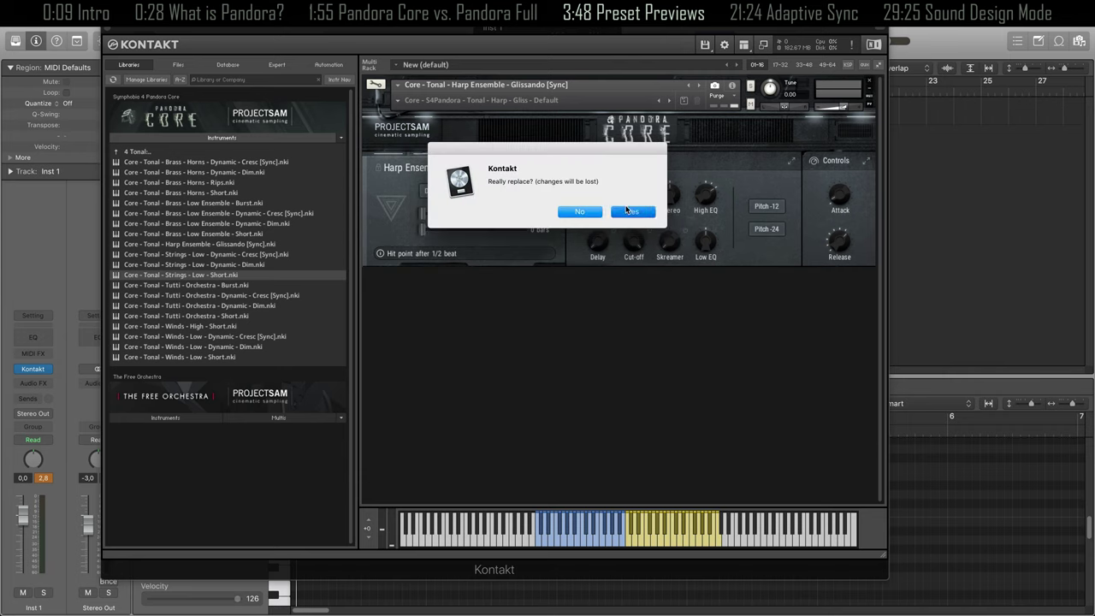
pyautogui.click(627, 209)
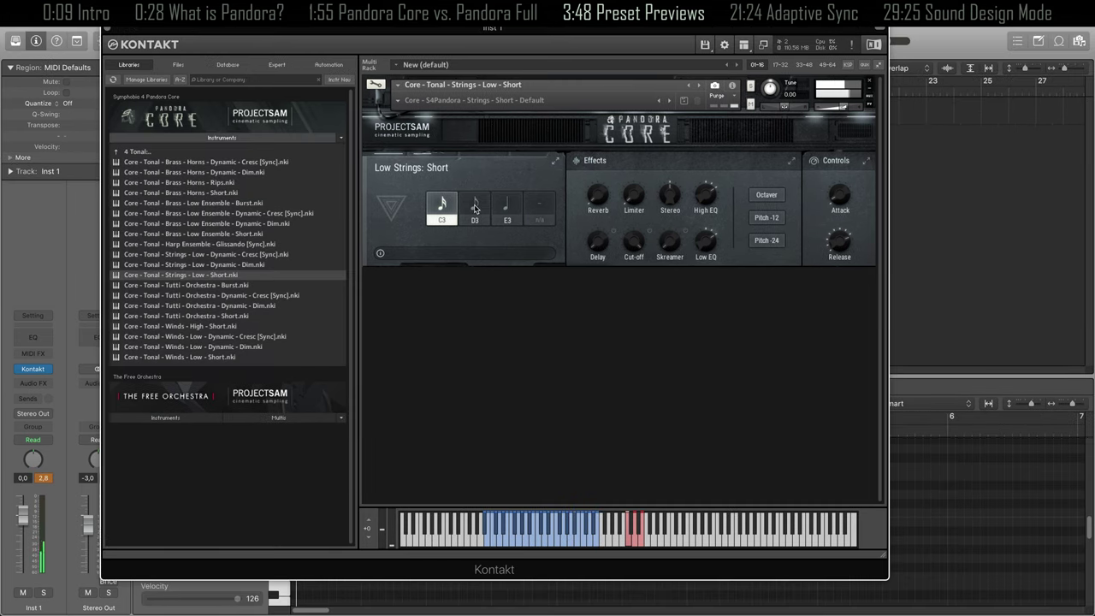
pyautogui.click(475, 208)
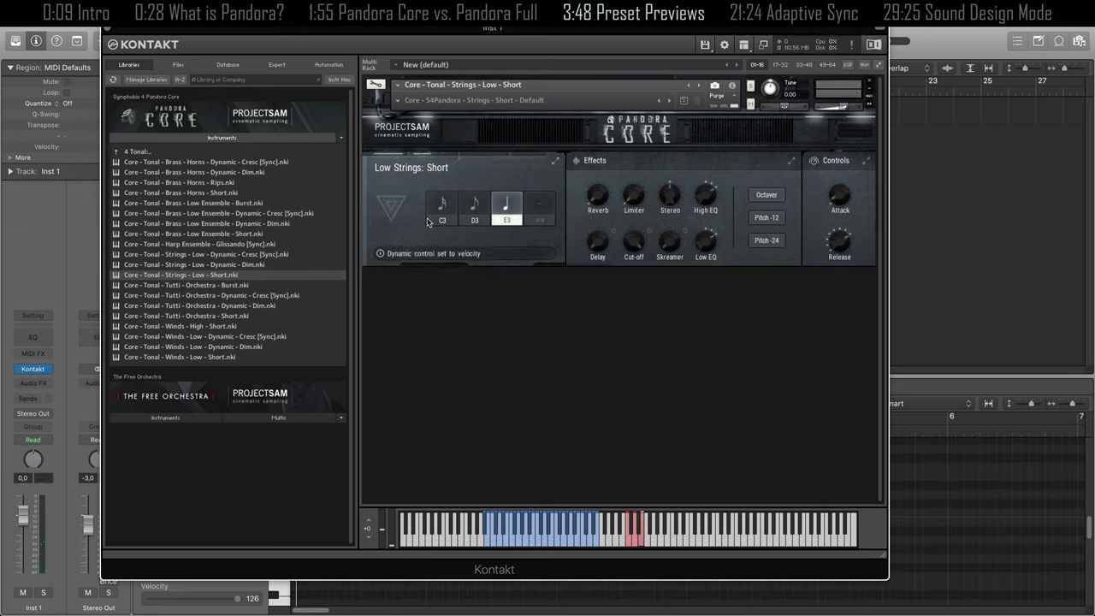
# - Load Core - Tonal - Tutti - Orchestra - Short in its place, purge both percussion layers and re-enable only the Timpani layer
pyautogui.doubleClick(199, 317)
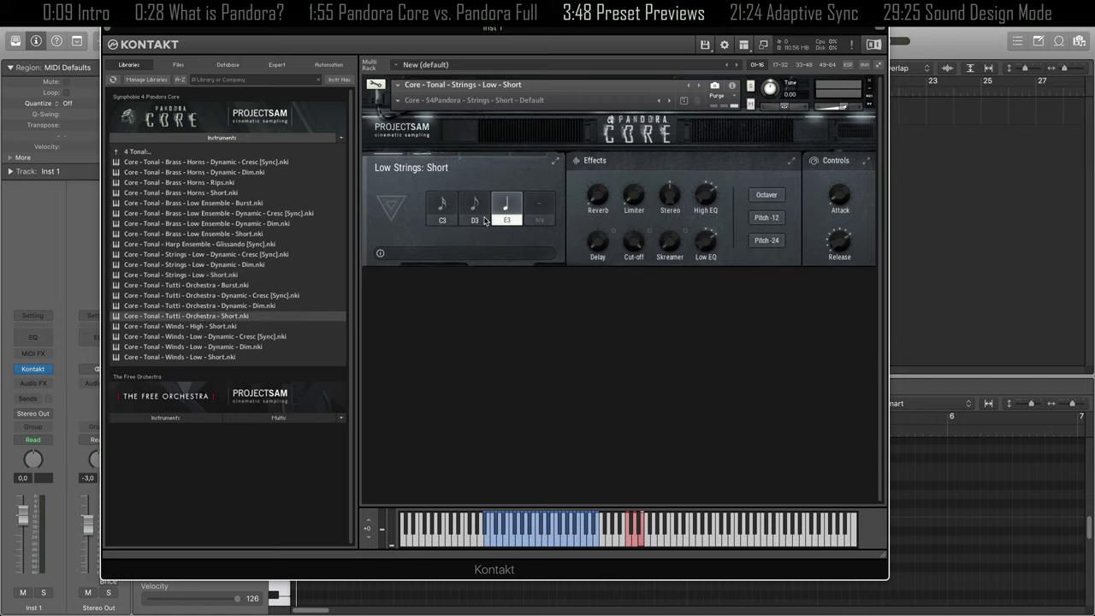
pyautogui.click(648, 220)
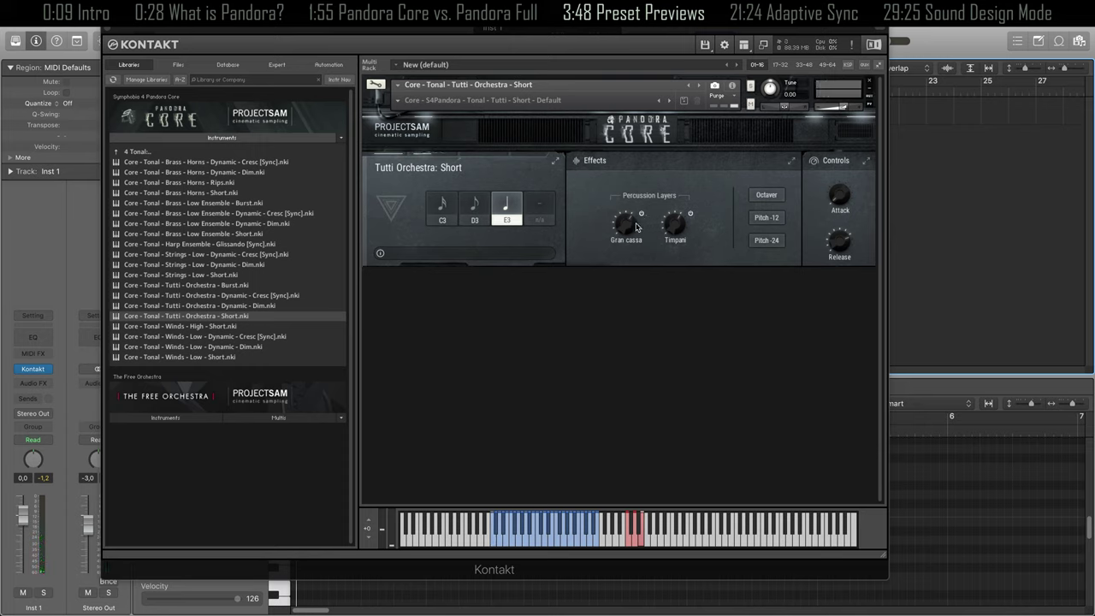
pyautogui.click(691, 216)
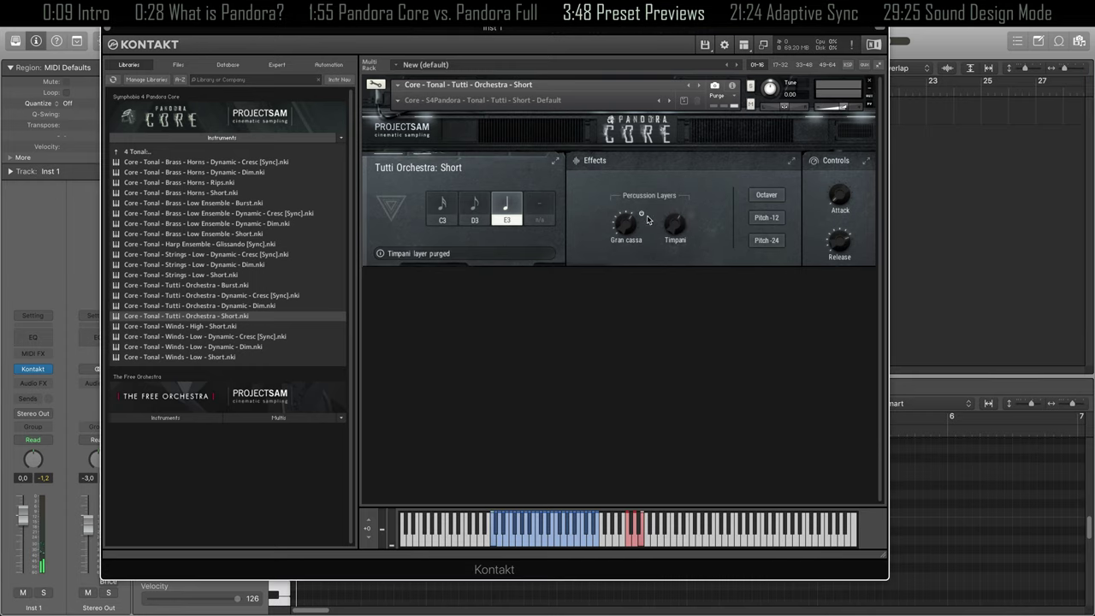
pyautogui.click(641, 214)
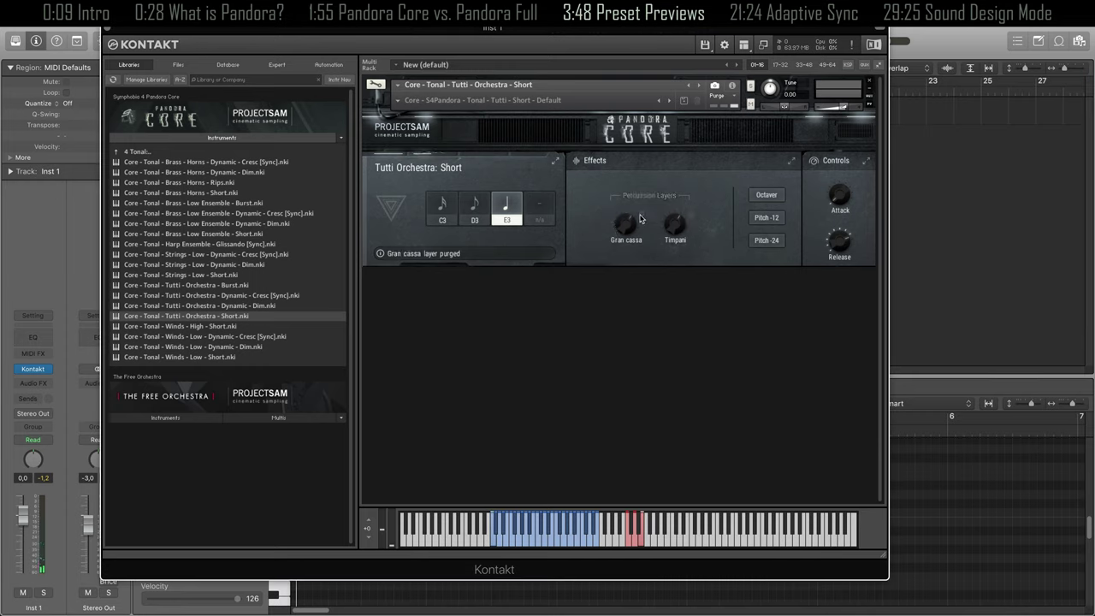
pyautogui.click(692, 218)
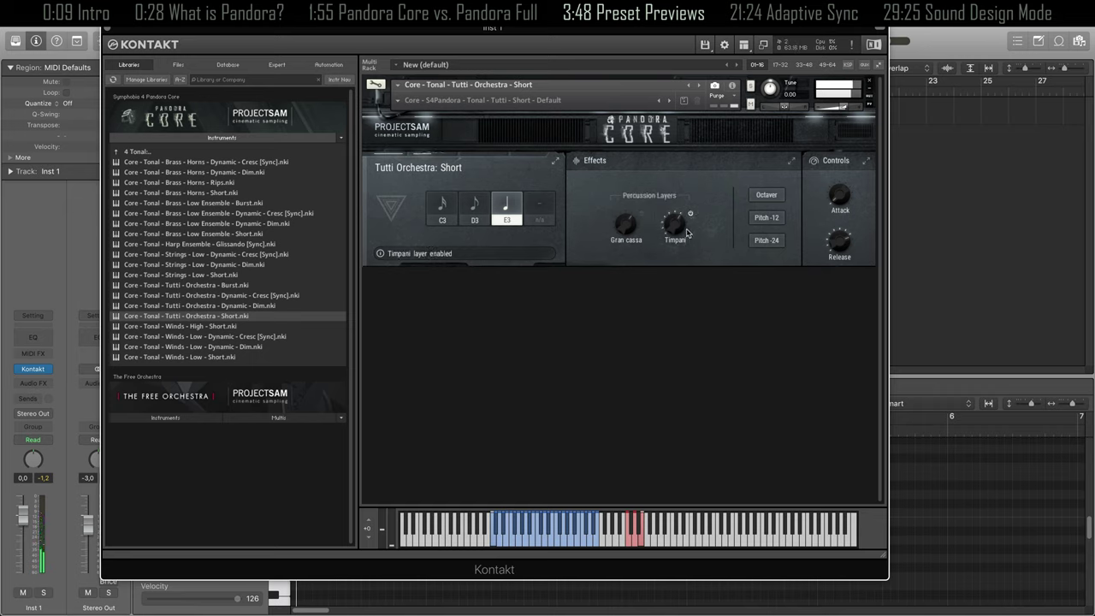
pyautogui.moveTo(682, 225); pyautogui.dragTo(681, 219)
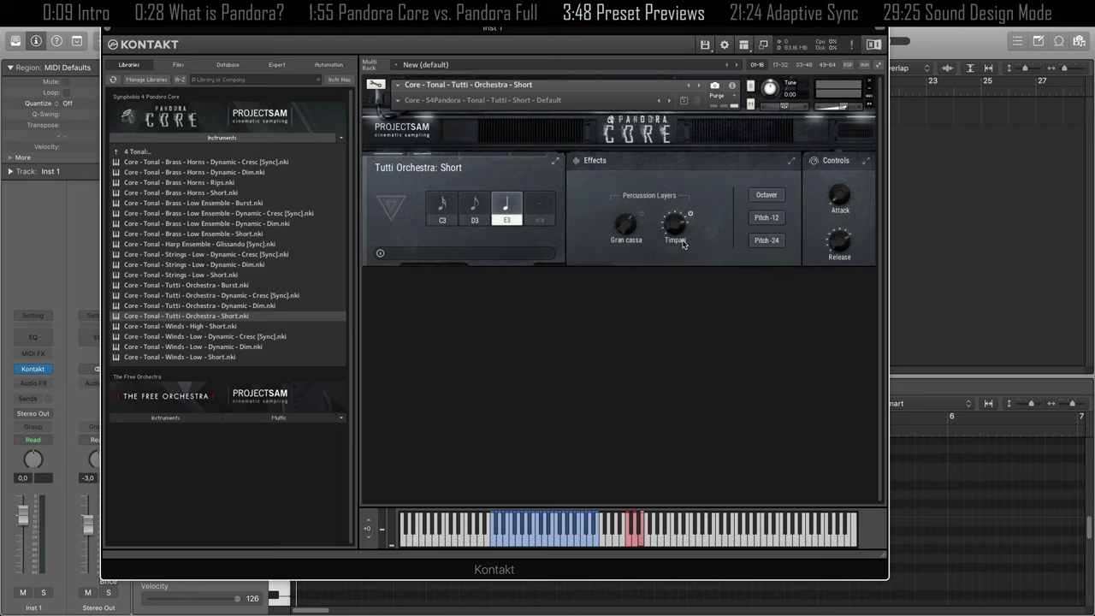
# - Load Core - Tonal - Winds - Low - Dynamic - Cresc in its place and set its sync length to 1 beat
pyautogui.doubleClick(240, 338)
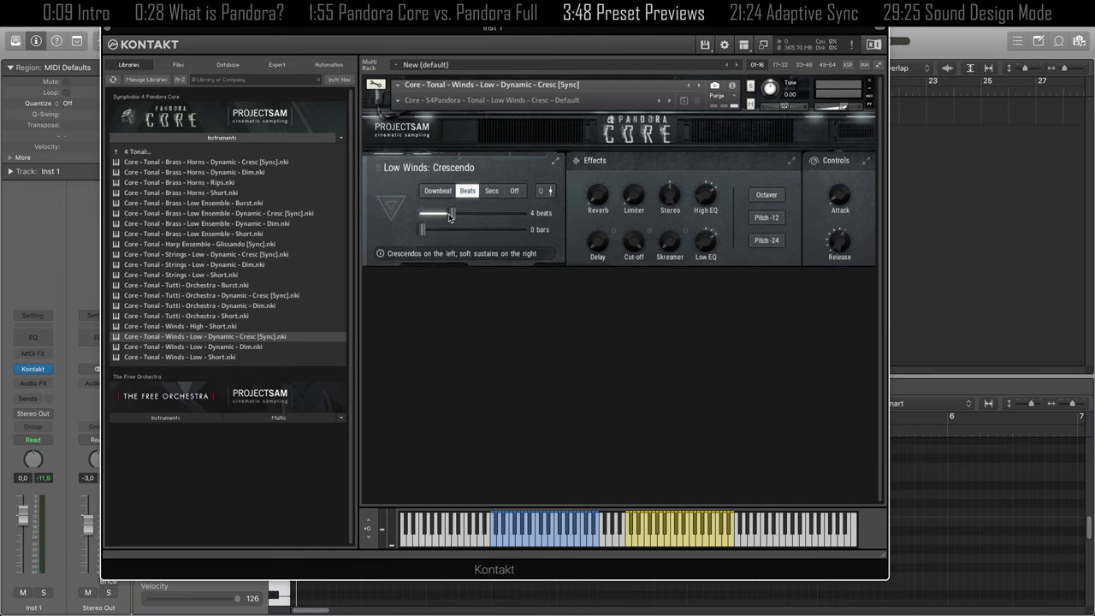
pyautogui.moveTo(452, 215); pyautogui.dragTo(434, 218)
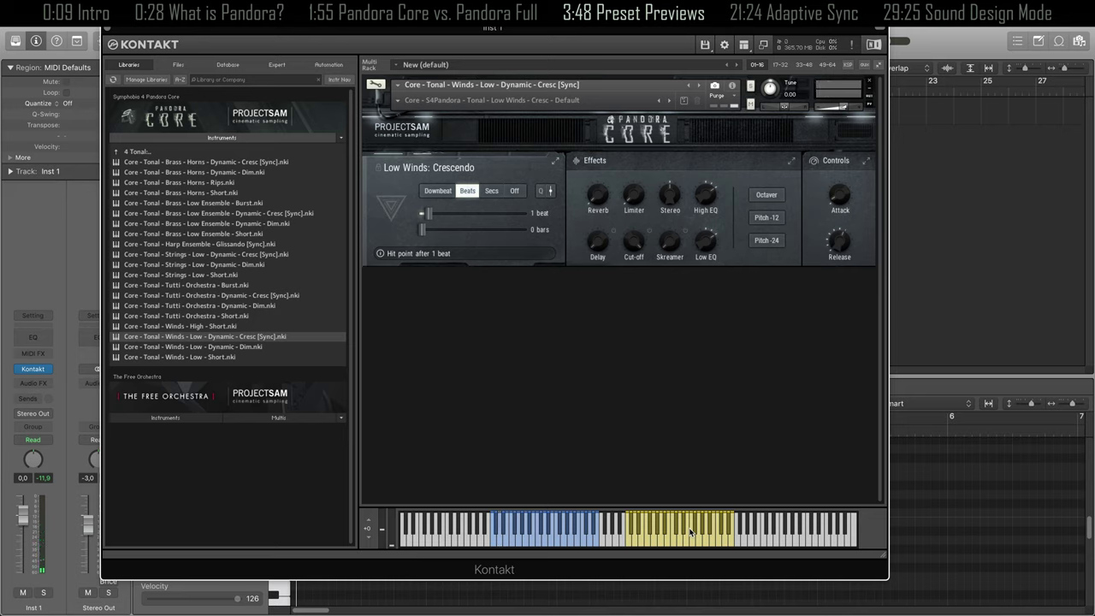
# - Replace the low winds with Core - Tonal Pulses - Strings - Low & Mid from the Pulses category, discarding the changes
pyautogui.click(198, 153)
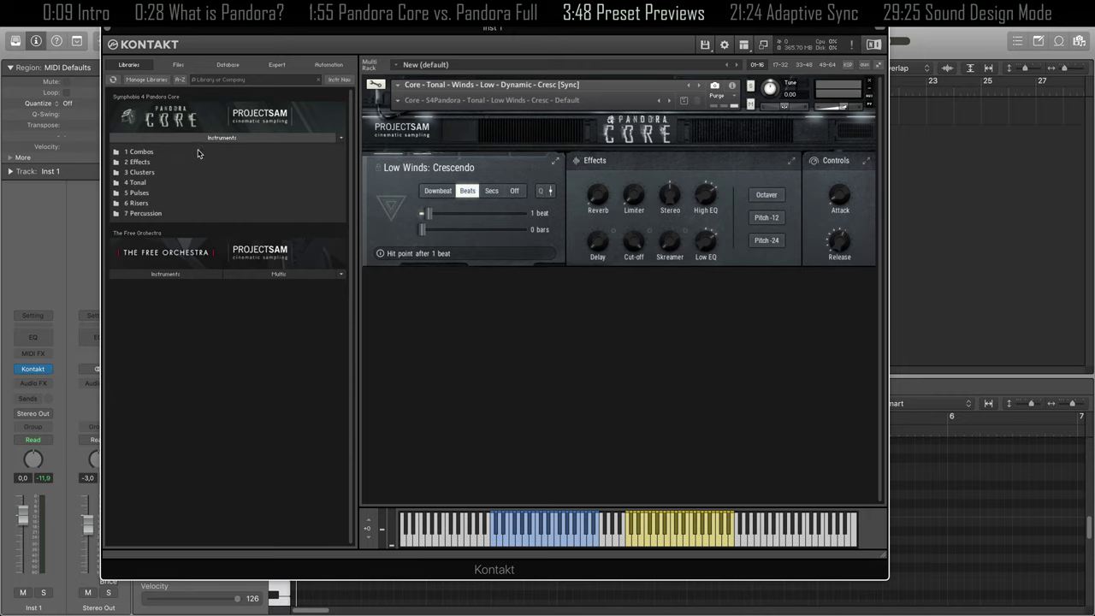
pyautogui.click(159, 196)
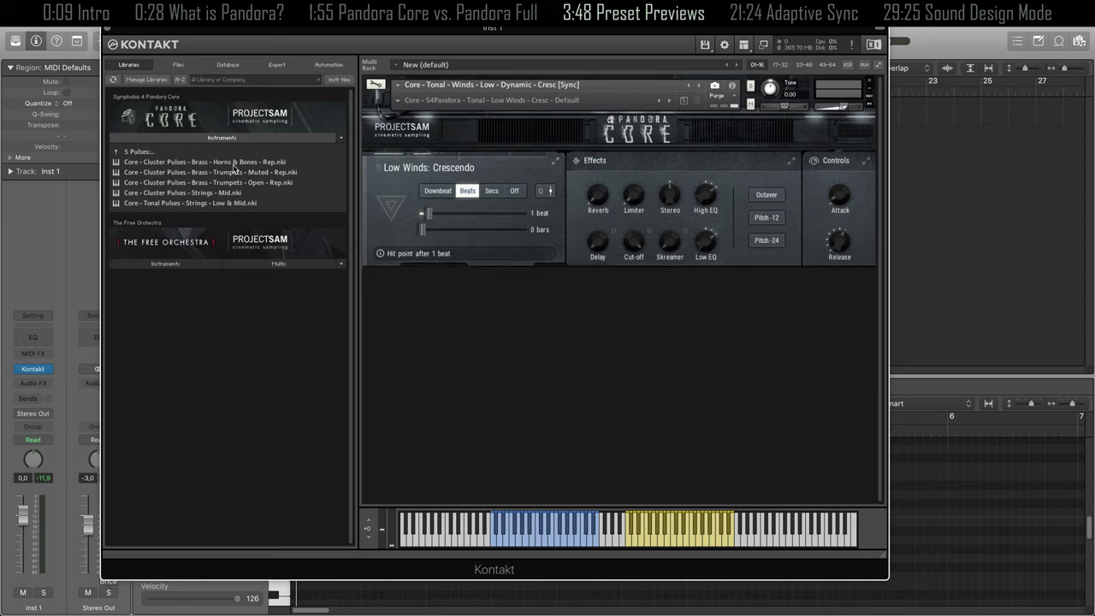
pyautogui.doubleClick(172, 204)
pyautogui.click(645, 216)
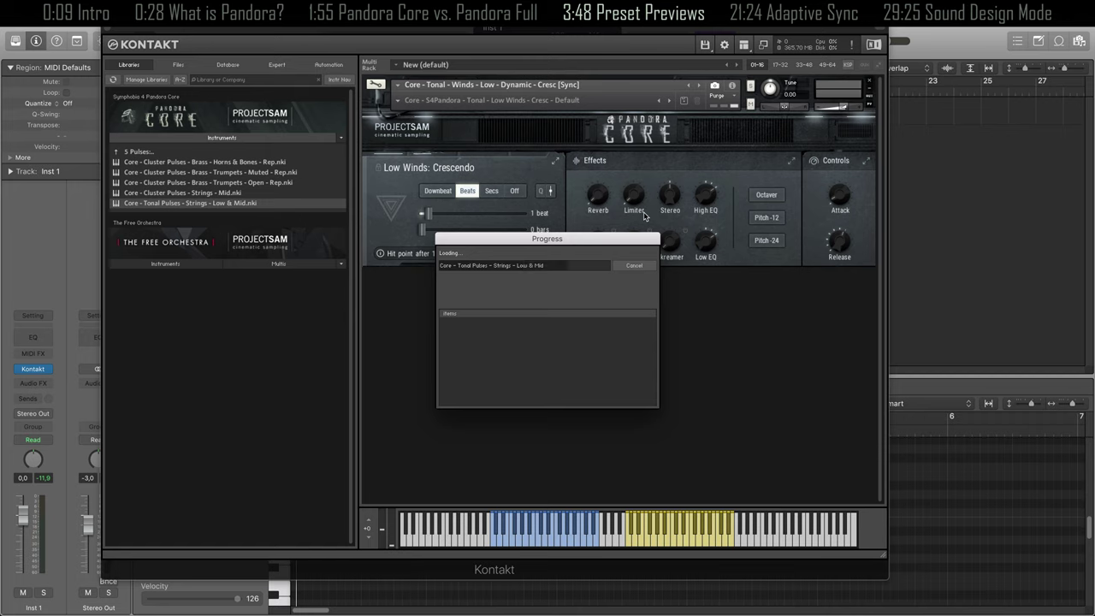
# - Try out the blue and yellow key ranges of the tonal string pulses on the keyboard
pyautogui.click(504, 525)
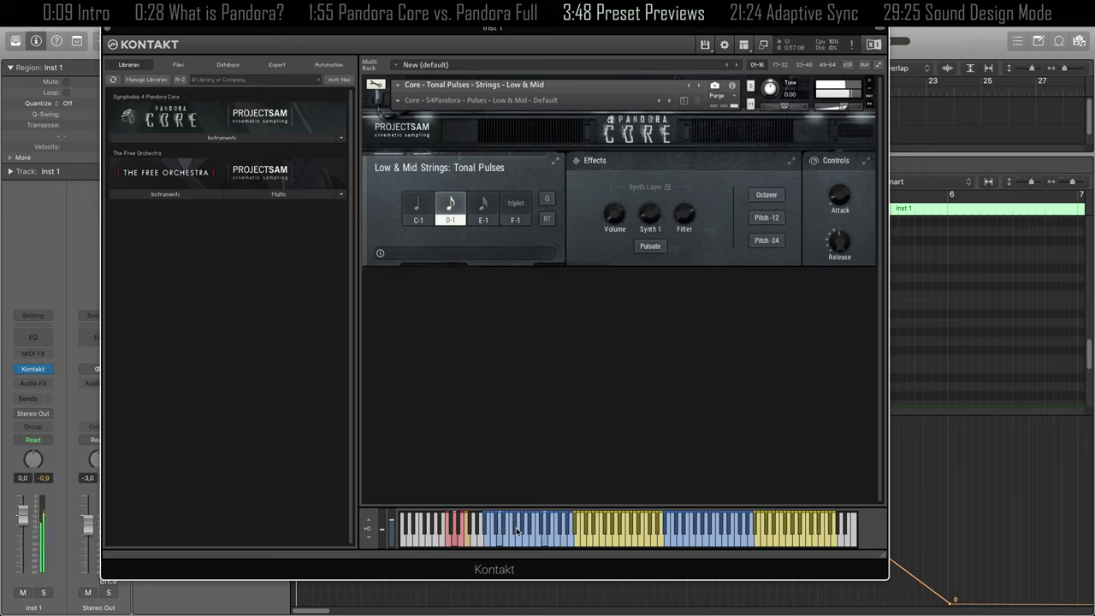
pyautogui.click(608, 534)
pyautogui.click(607, 533)
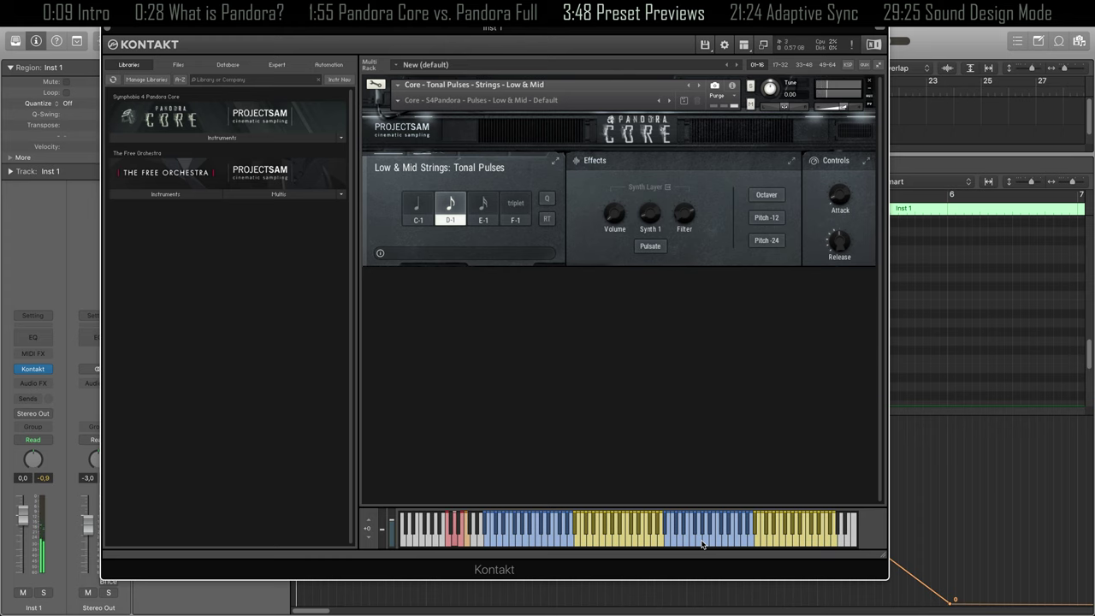
# - Hide the instrument window, play the Inst 1 region while viewing its higher notes, and bring the instrument window back
pyautogui.click(107, 29)
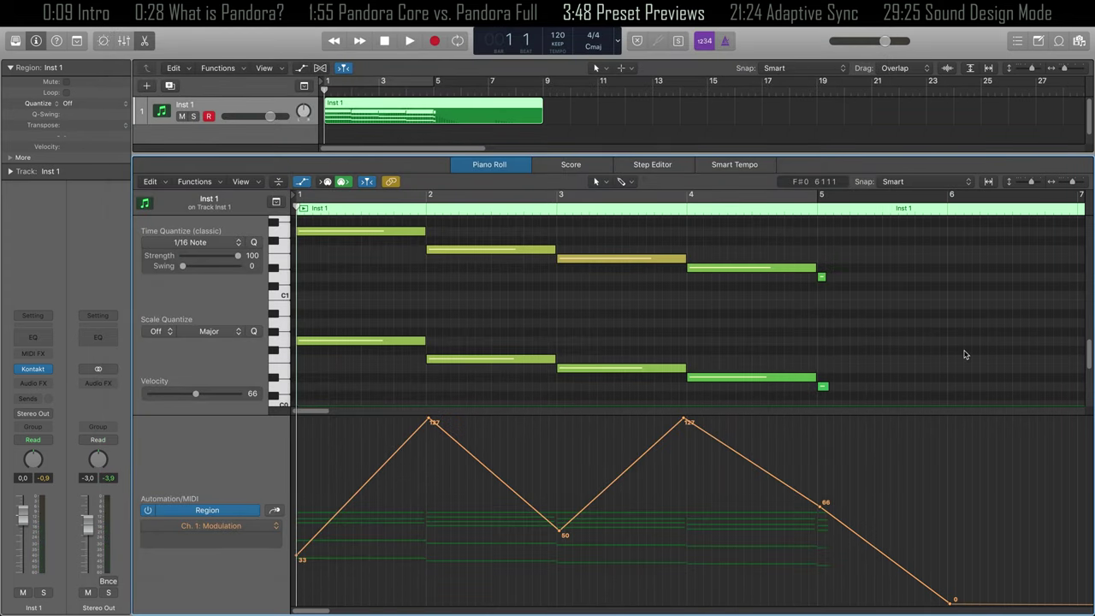
pyautogui.press('space')
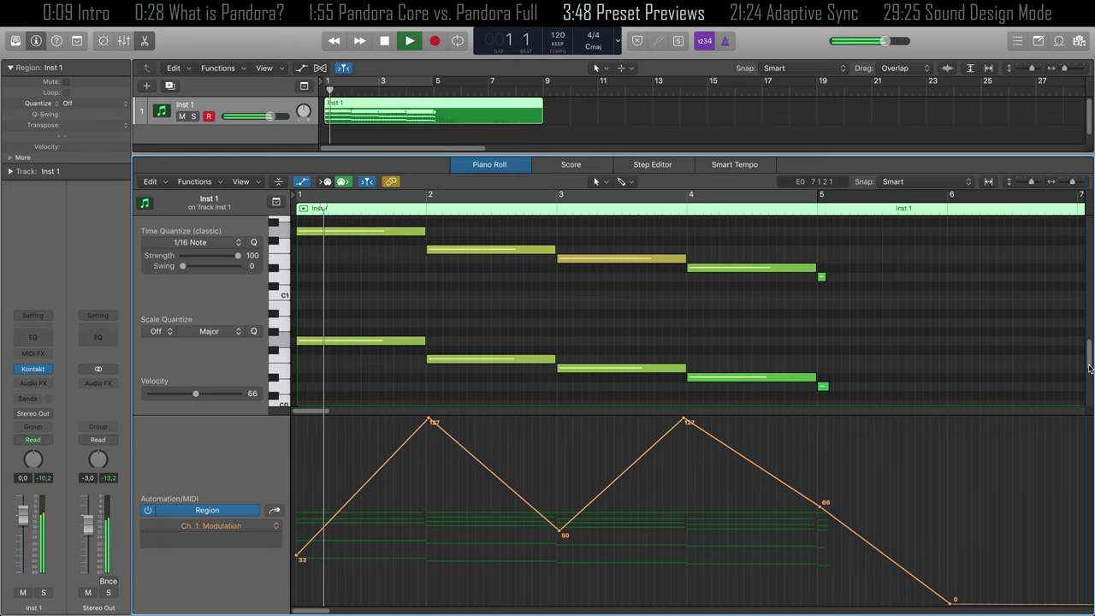
pyautogui.moveTo(1089, 366); pyautogui.dragTo(1087, 333)
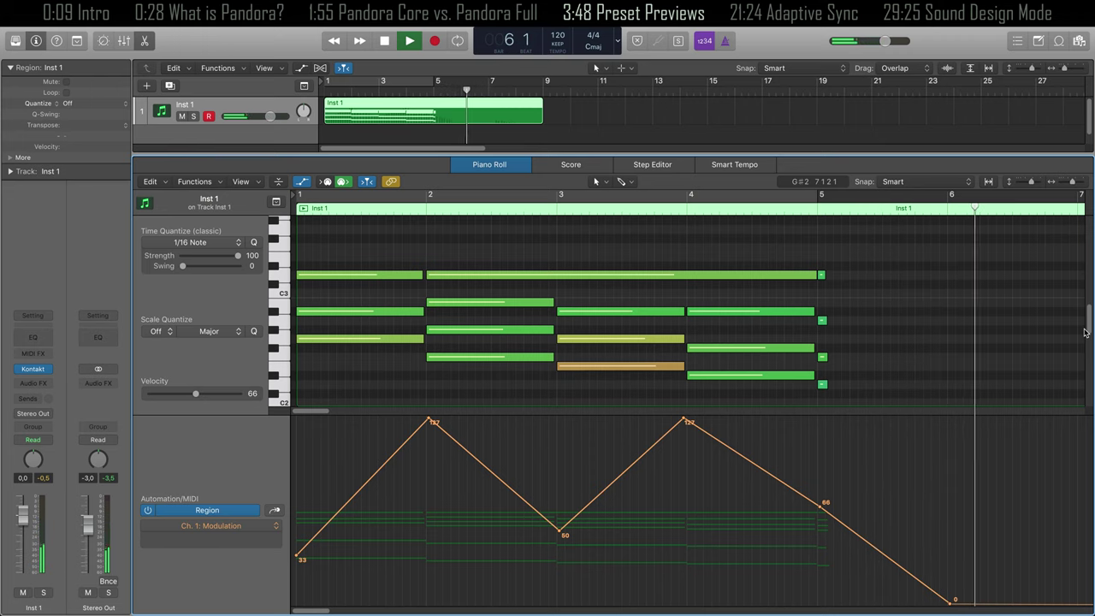
pyautogui.press('v')
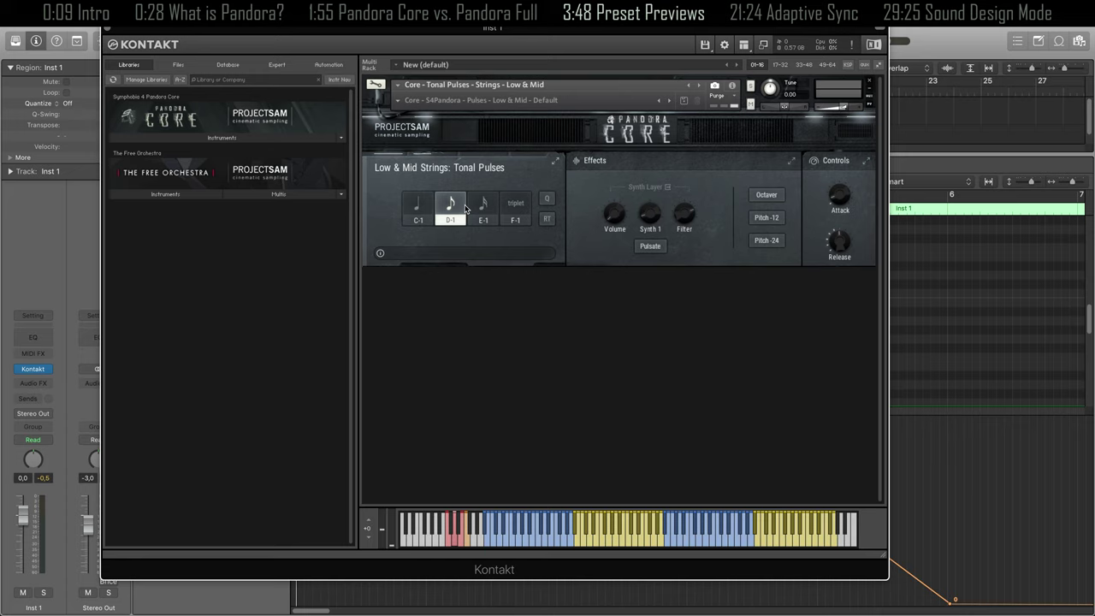
# - Set the Synth Layer's volume to 64% and turn on Pulsate, adjusting its filter during playback
pyautogui.press('space')
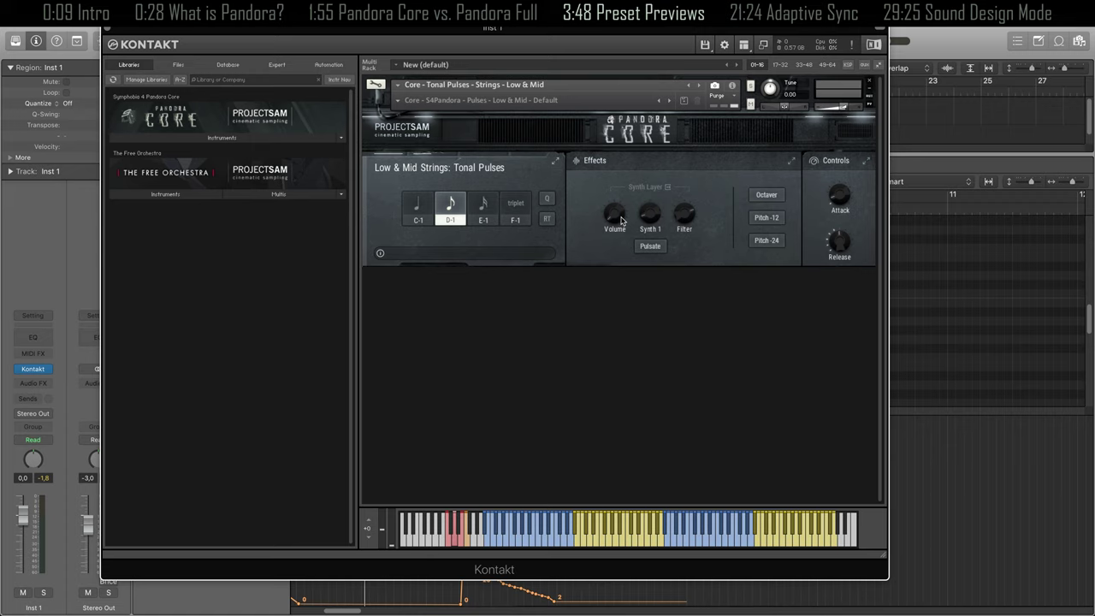
pyautogui.moveTo(621, 221); pyautogui.dragTo(618, 220)
pyautogui.moveTo(618, 220); pyautogui.dragTo(621, 181)
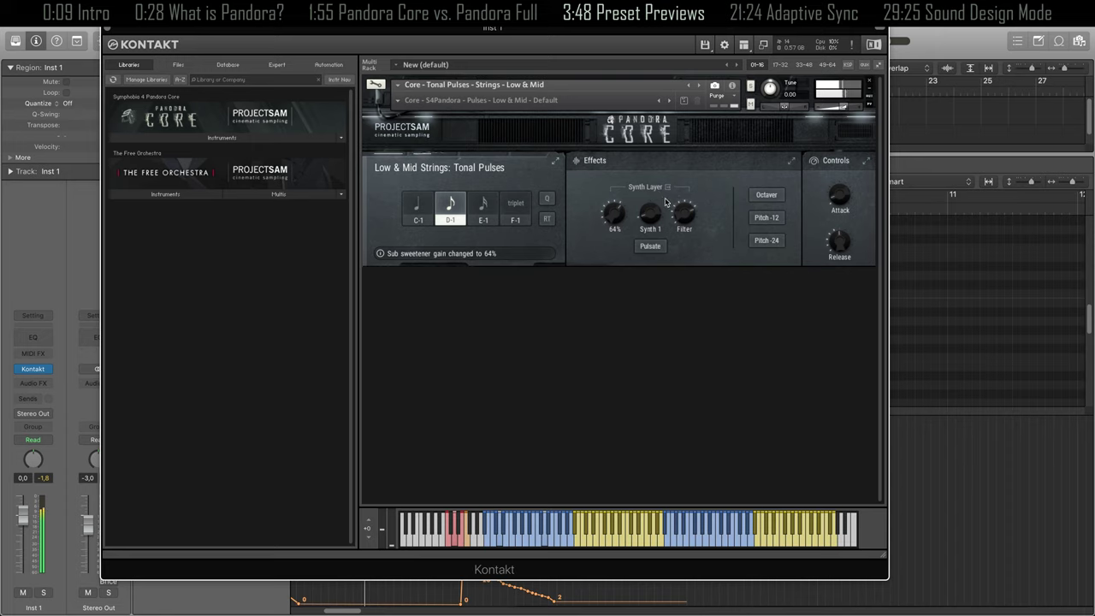
pyautogui.moveTo(680, 219); pyautogui.dragTo(679, 210)
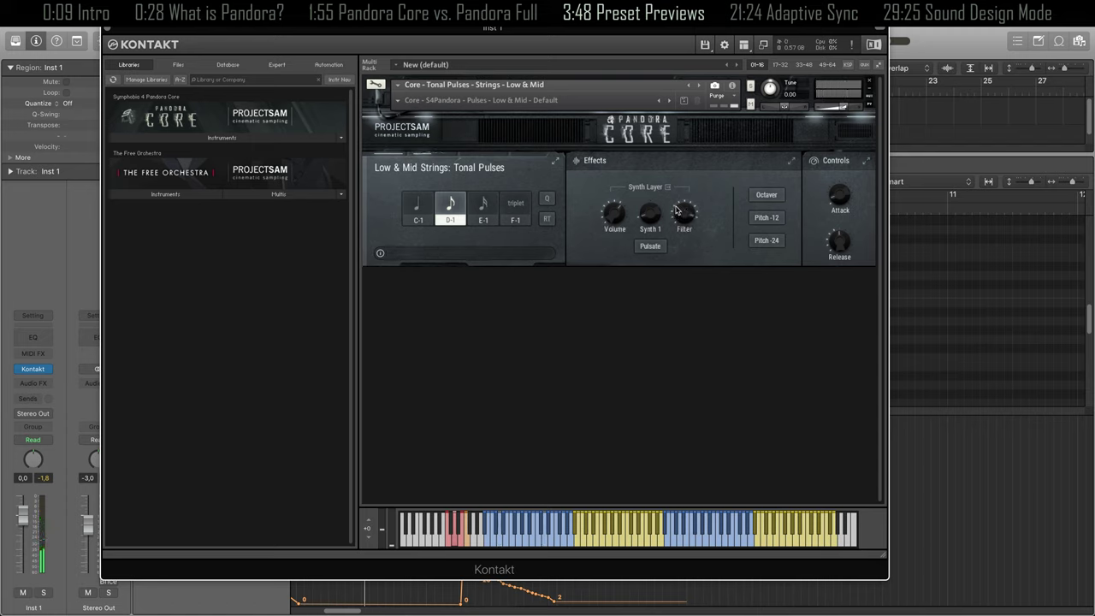
pyautogui.click(652, 248)
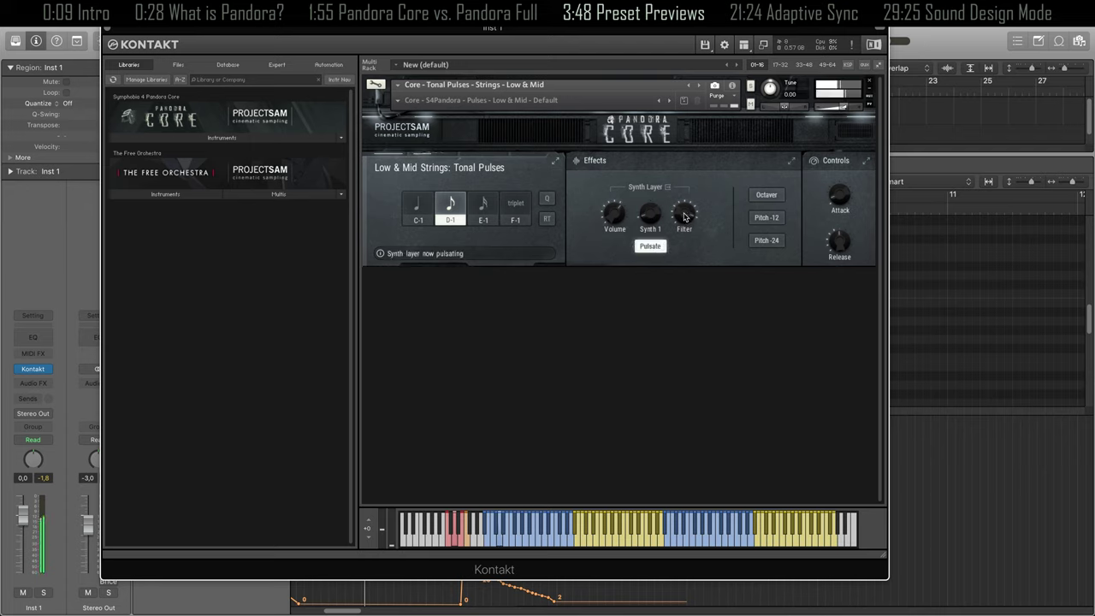
pyautogui.moveTo(684, 214); pyautogui.dragTo(684, 229)
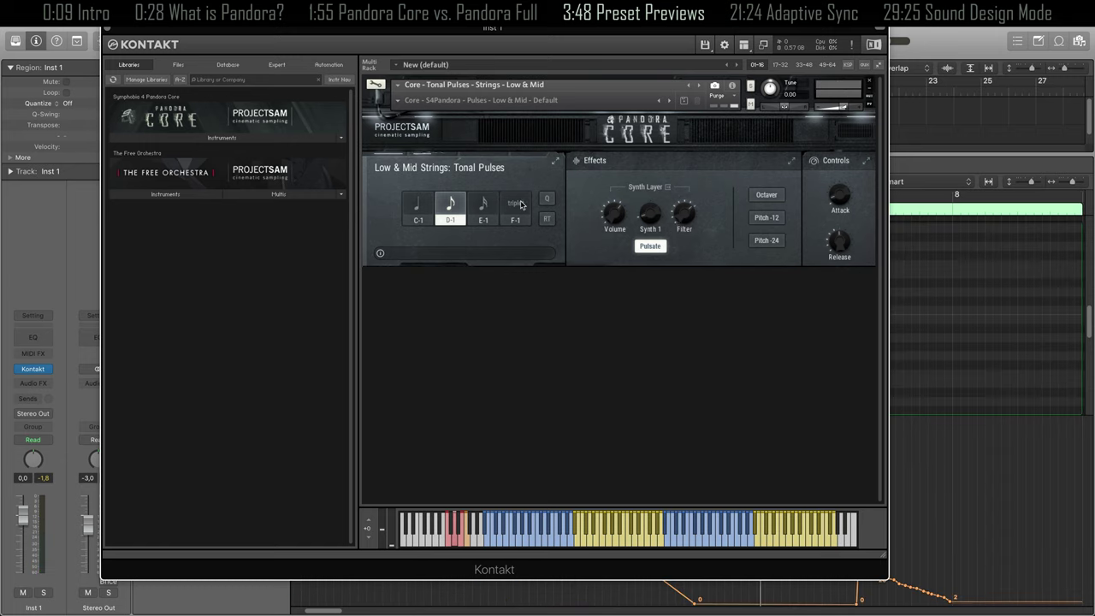
# - Replace the tonal pulses with Core - Cluster Pulses - Brass - Horns & Bones - Rep, discarding the changes
pyautogui.click(264, 141)
pyautogui.click(213, 151)
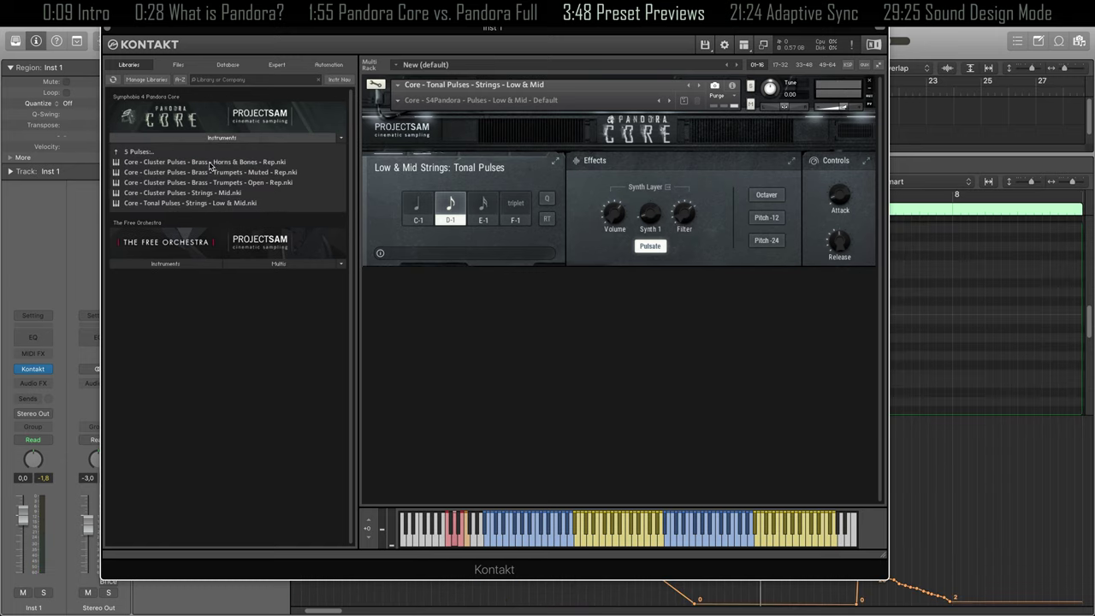
pyautogui.doubleClick(209, 165)
pyautogui.click(639, 211)
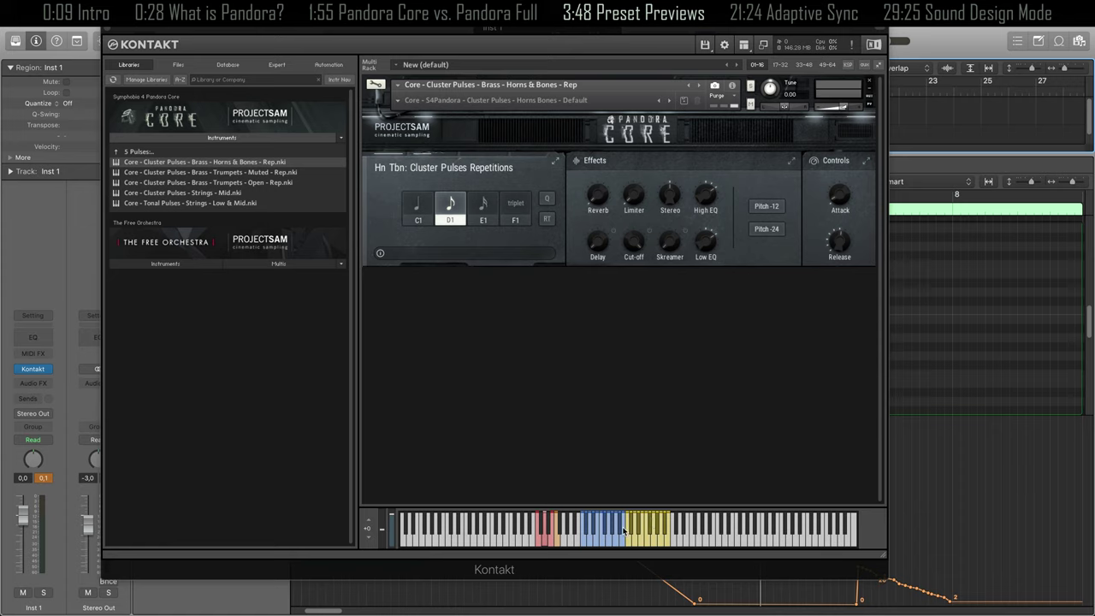
# - Try out the blue keys of the horns and bones pulses, and load Core - Cluster Pulses - Strings - Mid
pyautogui.click(618, 532)
pyautogui.click(617, 532)
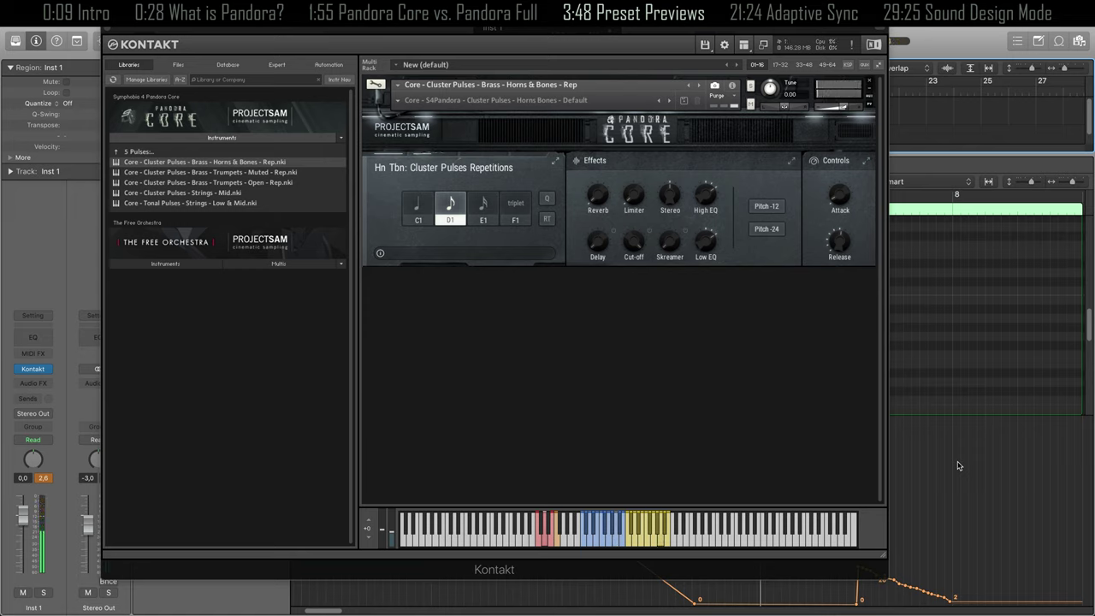
pyautogui.hscroll(2, 947, 449)
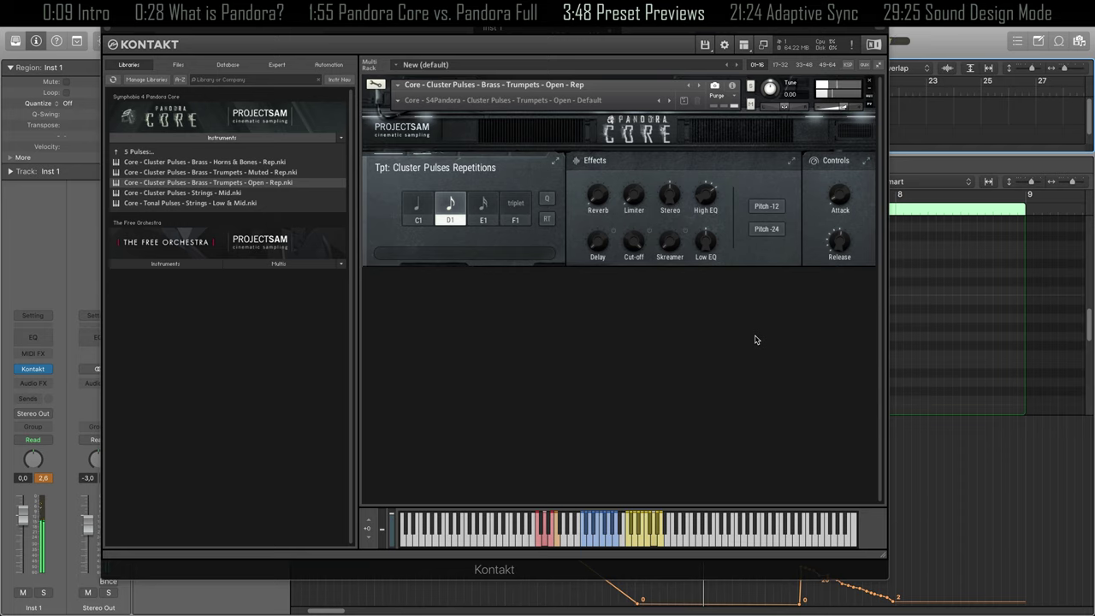
pyautogui.press('Down')
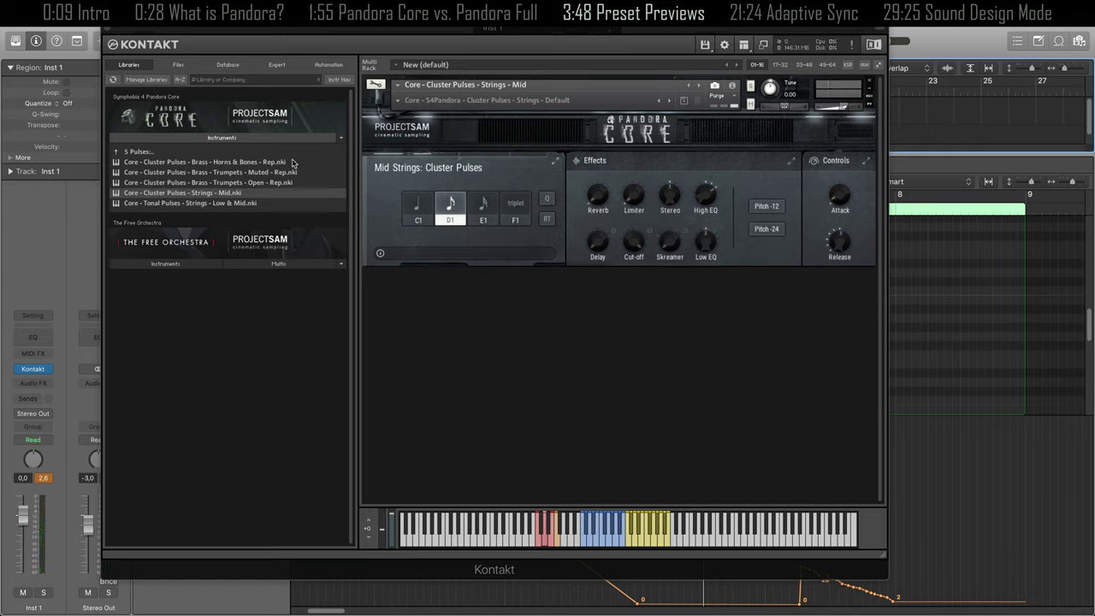
# - Load the Core - String Risers - Arco [Sync] preset from the 6 Risers category
pyautogui.click(246, 153)
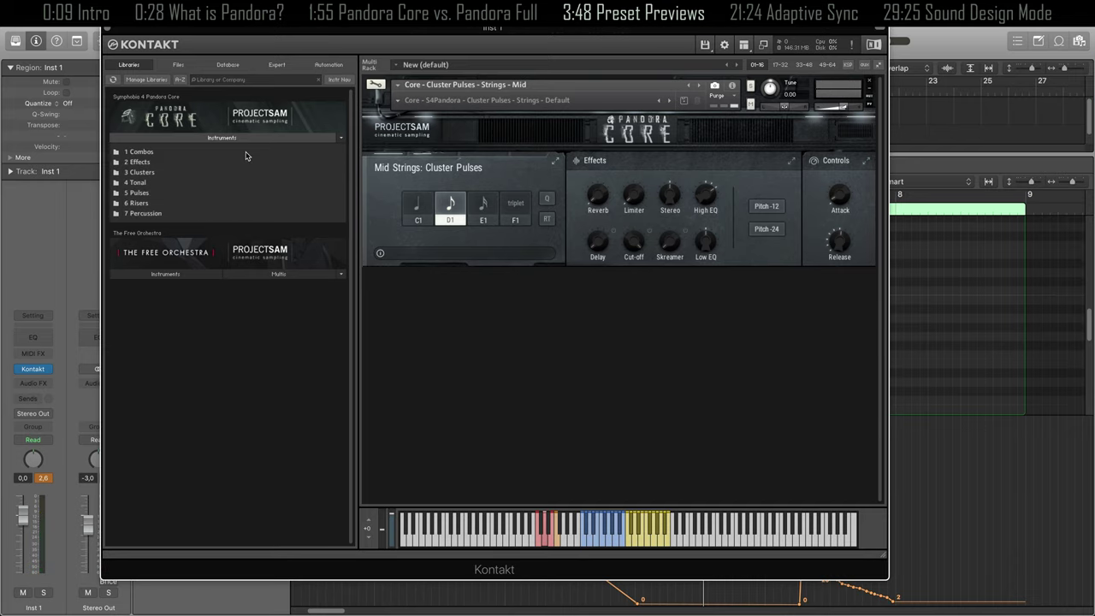
pyautogui.click(172, 206)
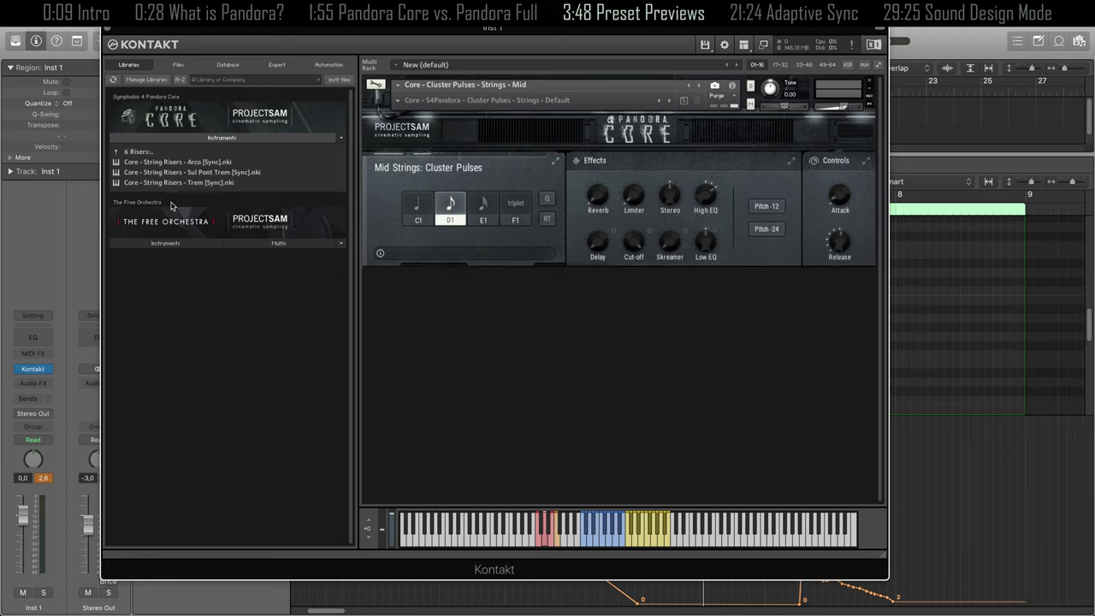
pyautogui.doubleClick(187, 162)
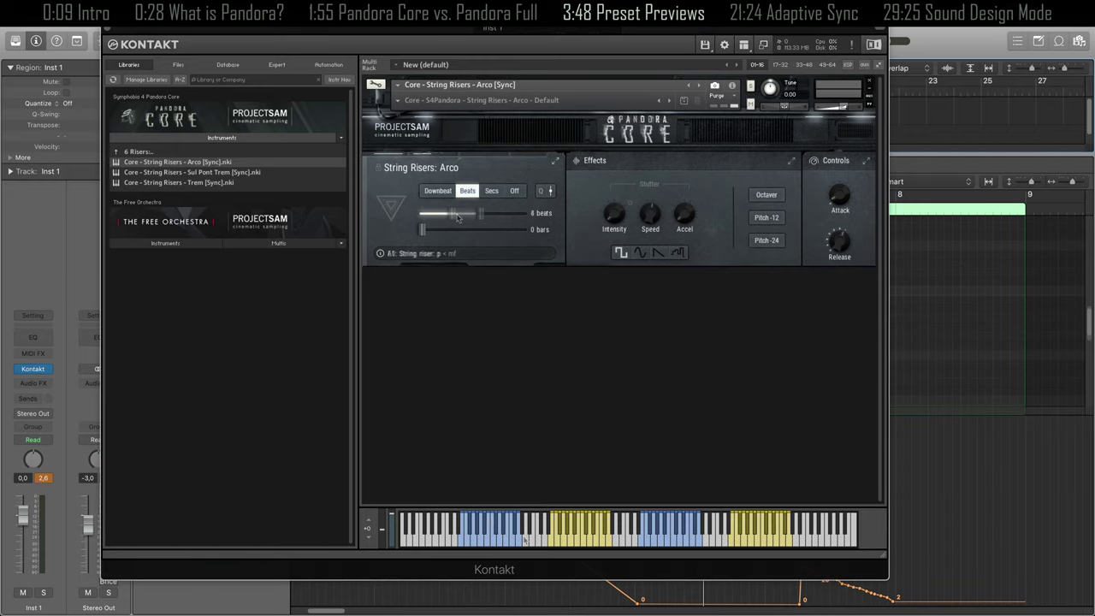
# - Try the string riser at 4 and 13 beats, and switch its sync to Secs with a length of 6455 ms
pyautogui.moveTo(481, 213); pyautogui.dragTo(455, 213)
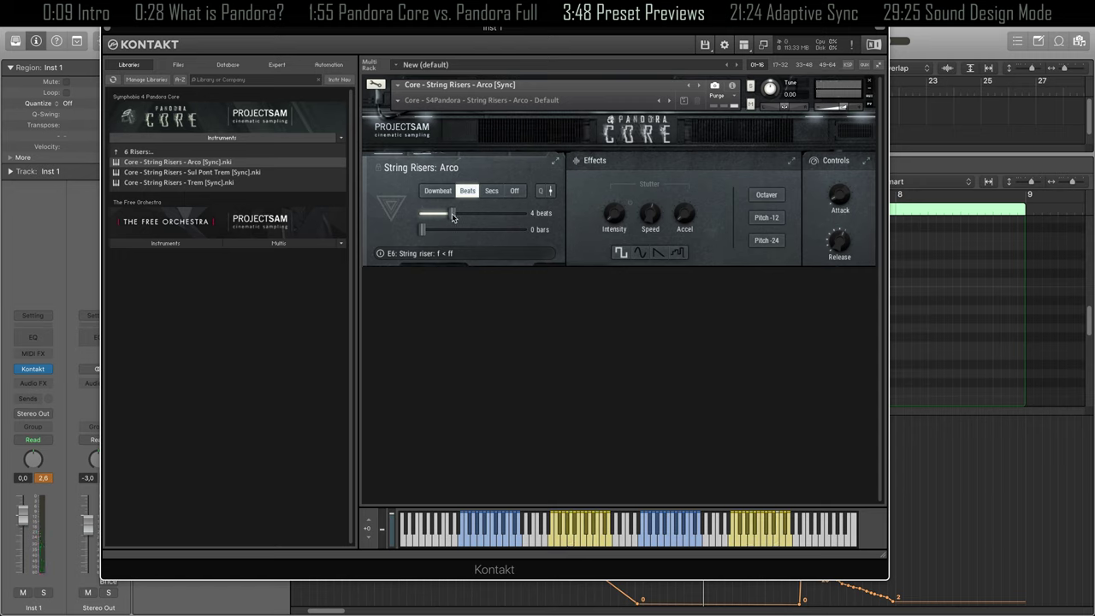
pyautogui.moveTo(452, 216); pyautogui.dragTo(509, 217)
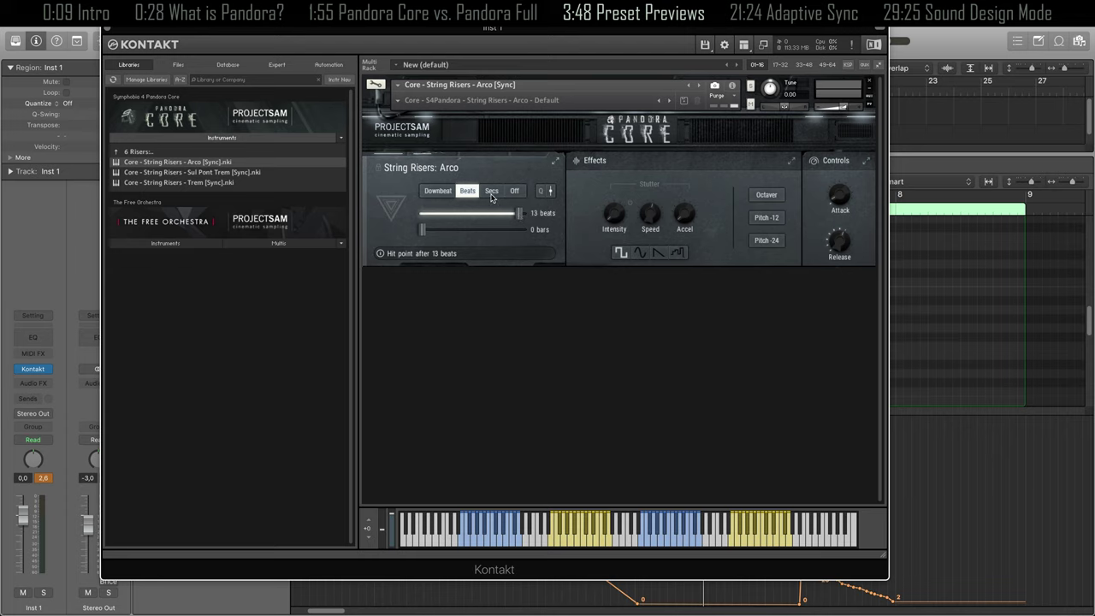
pyautogui.click(491, 190)
pyautogui.moveTo(466, 215); pyautogui.dragTo(447, 215)
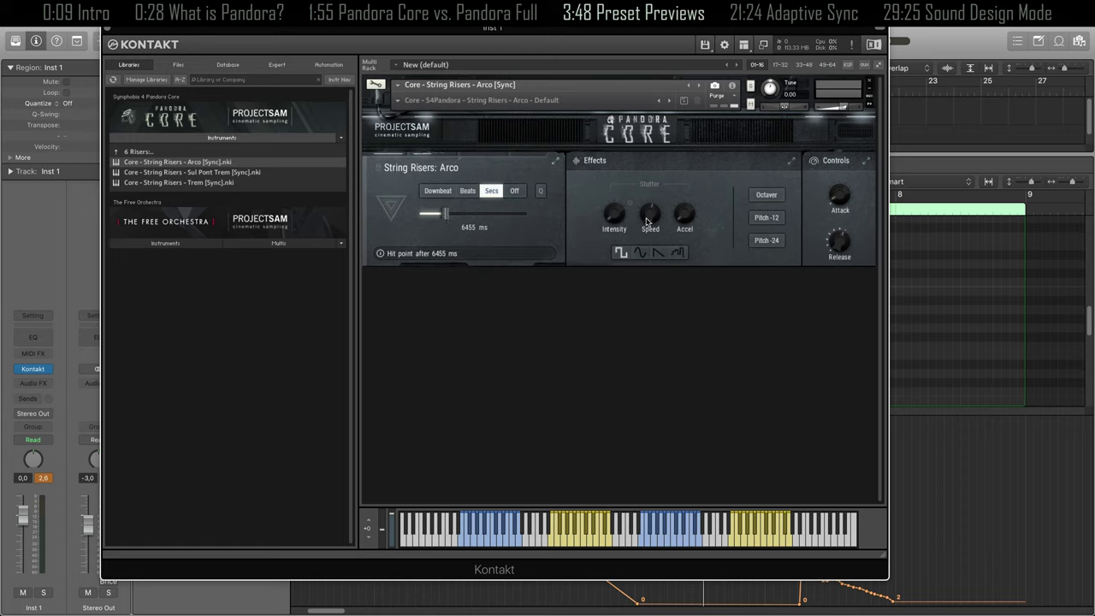
# - View the riser's full effects, set its length to 11831 ms, and apply Stutter at 86% intensity while adjusting its speed
pyautogui.click(690, 162)
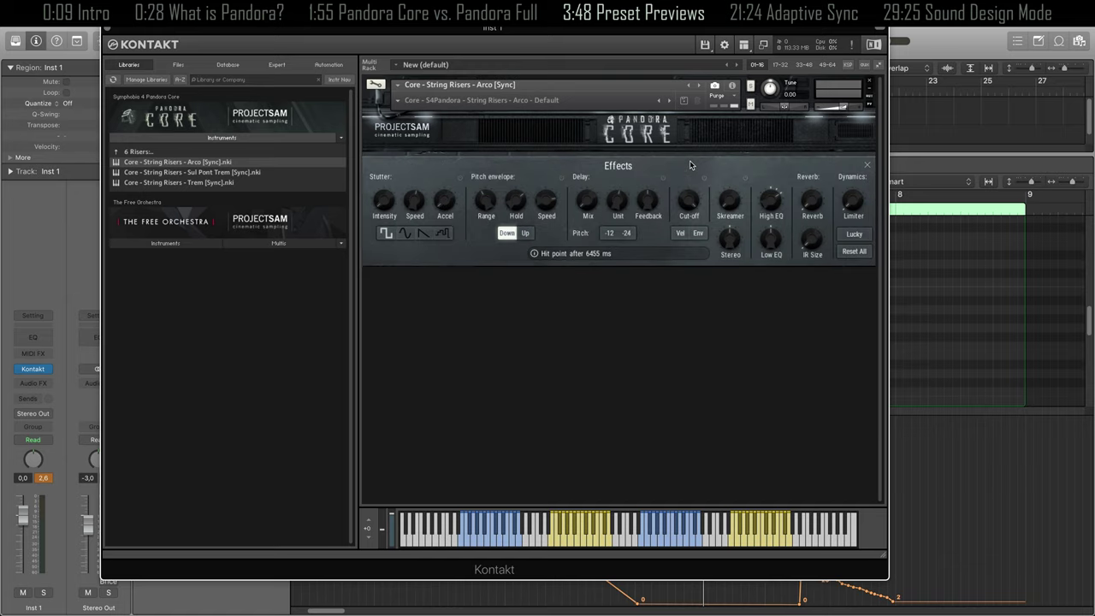
pyautogui.click(689, 163)
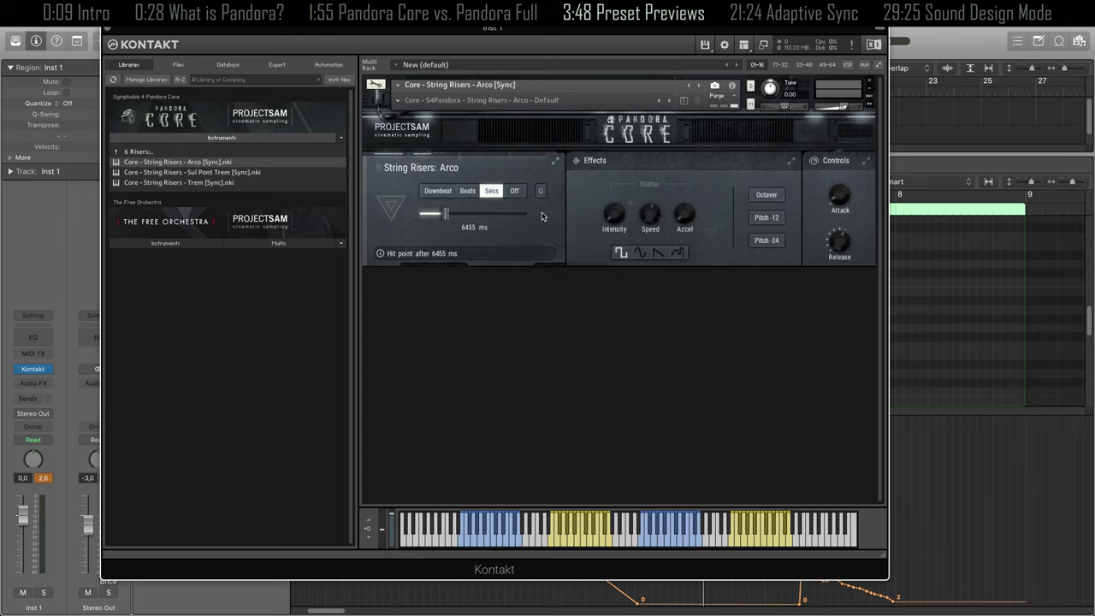
pyautogui.moveTo(445, 214); pyautogui.dragTo(467, 219)
pyautogui.moveTo(614, 216); pyautogui.dragTo(622, 163)
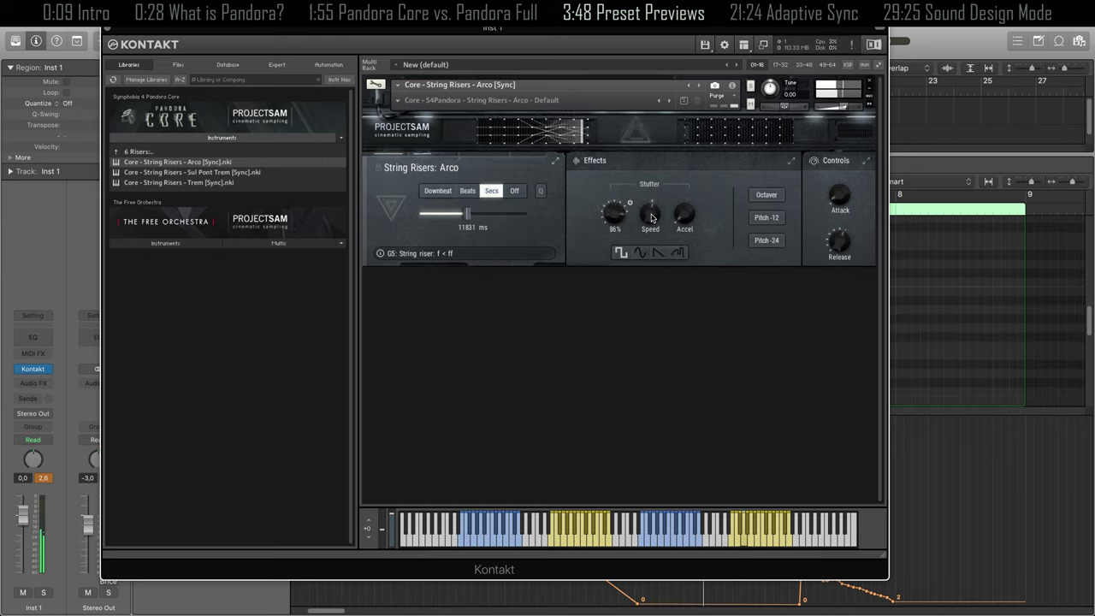
pyautogui.moveTo(650, 214); pyautogui.dragTo(693, 179)
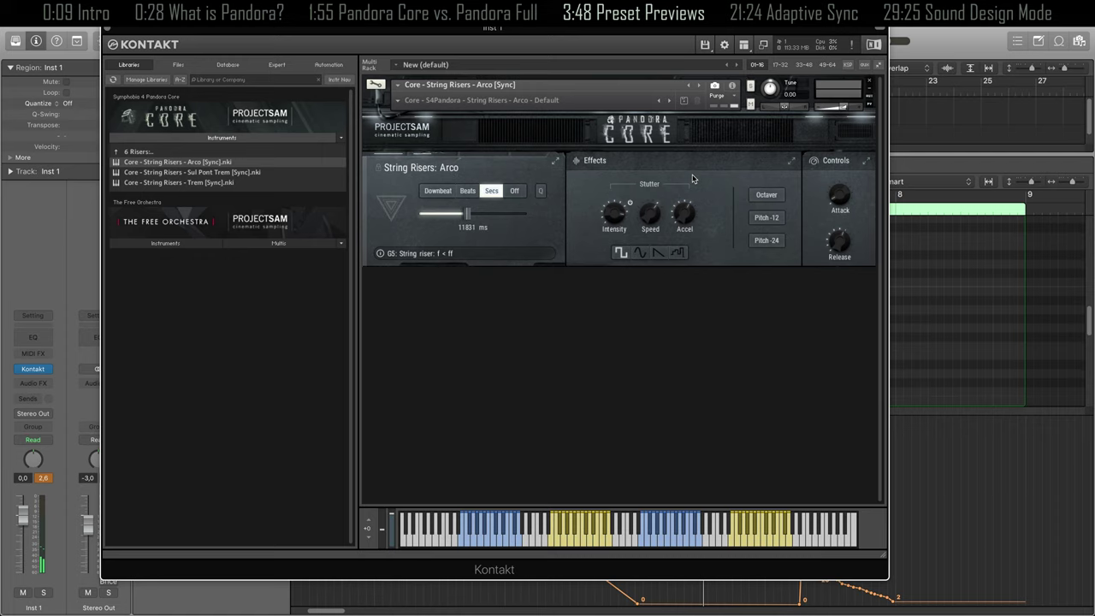
# - Replace the string risers with Core - Cinematic Drums - Hits & Rolls [Sync] from the 7 Percussion category, discarding the changes
pyautogui.click(315, 152)
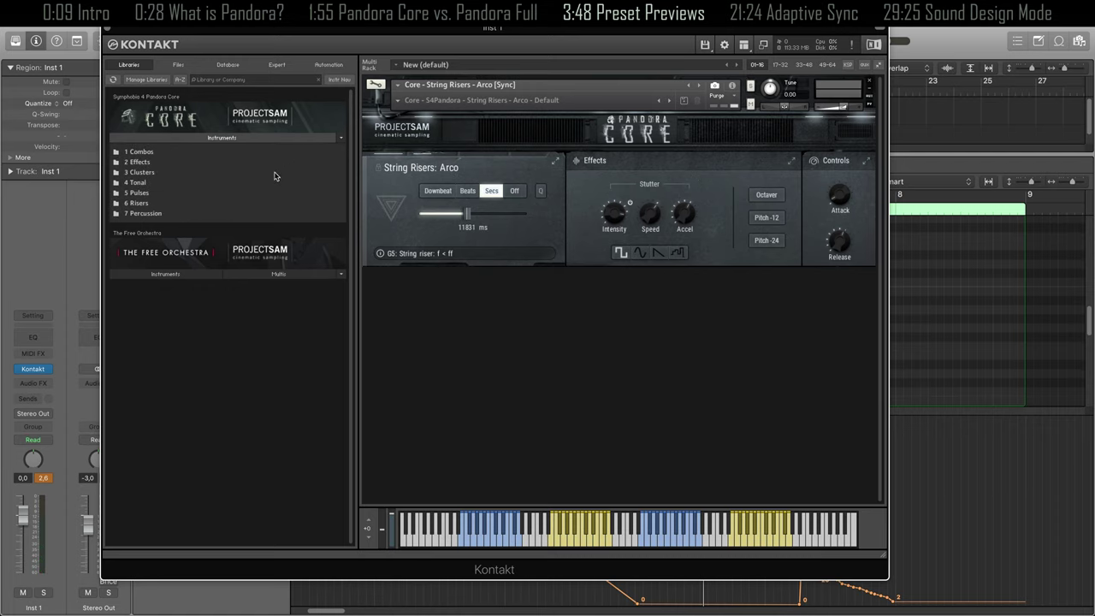
pyautogui.click(219, 214)
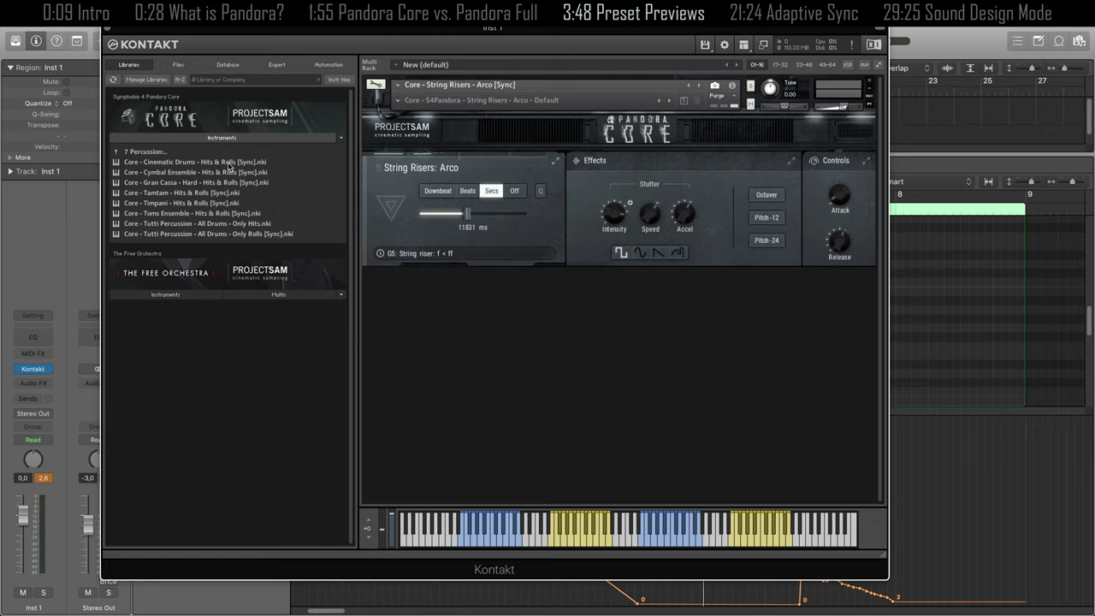
pyautogui.moveTo(213, 166); pyautogui.dragTo(444, 175)
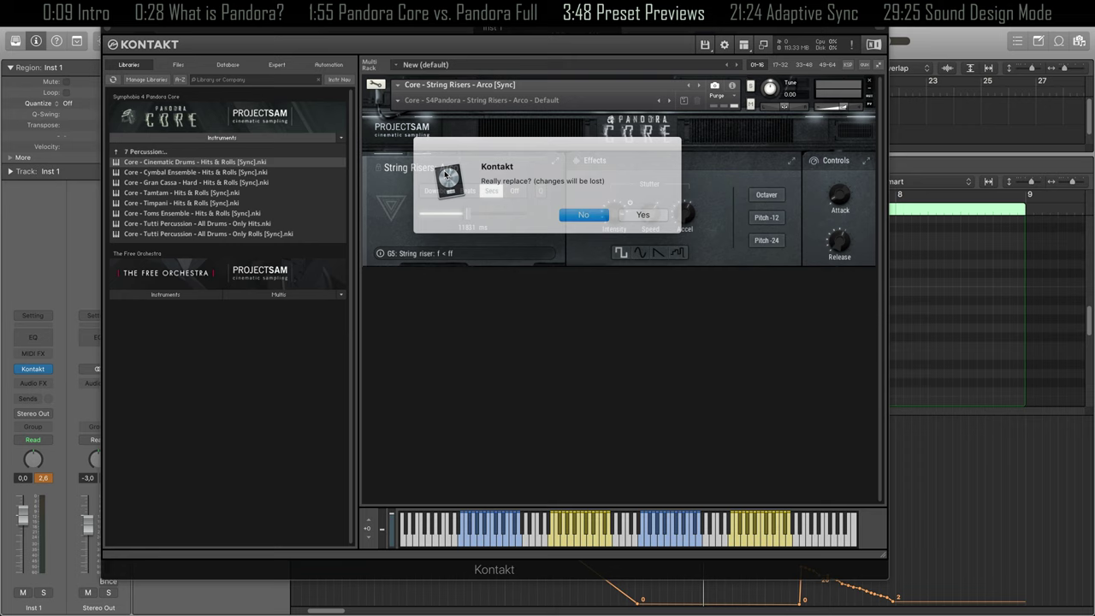
pyautogui.click(622, 214)
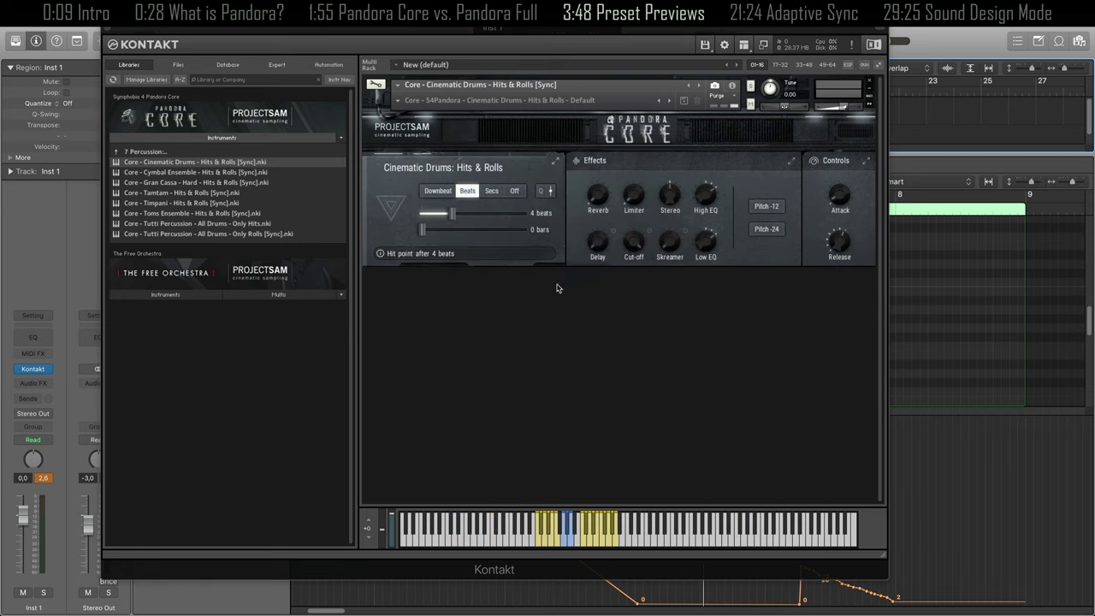
# - Try out the cinematic drum rolls with the sync length at 2 beats and at 1/2 beat
pyautogui.click(543, 512)
pyautogui.moveTo(452, 219); pyautogui.dragTo(437, 219)
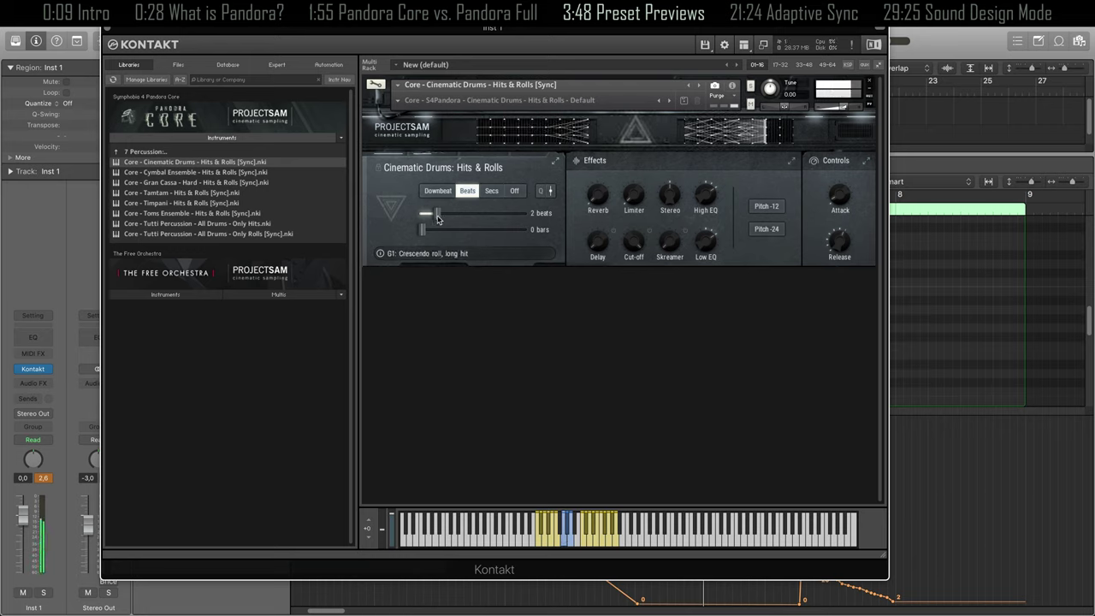
pyautogui.moveTo(437, 219); pyautogui.dragTo(421, 218)
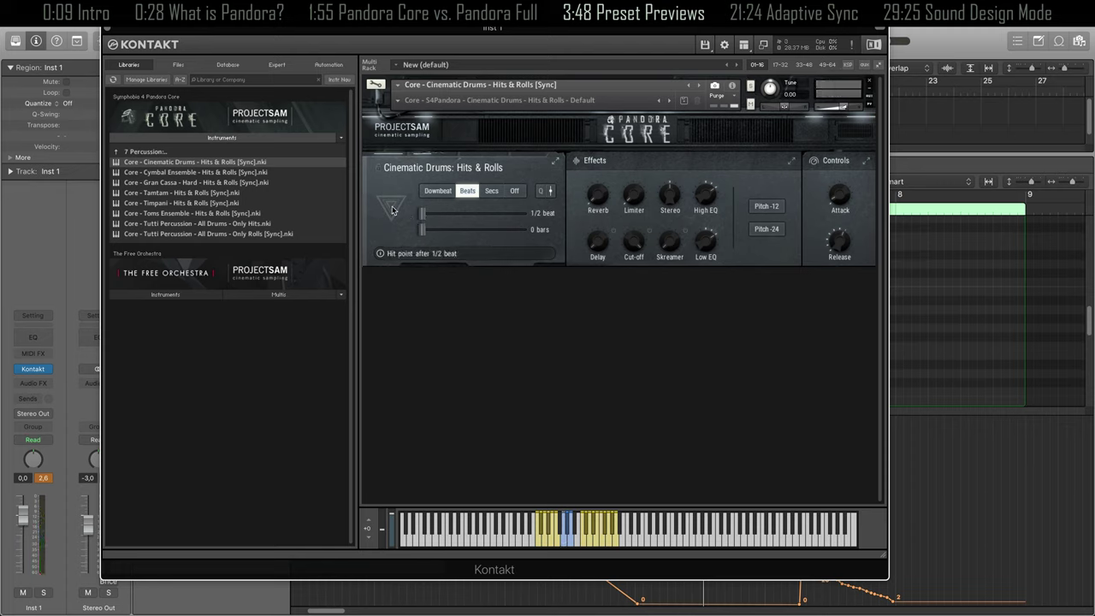
# - Replace the drums with Core - Cymbal Ensemble - Hits & Rolls [Sync], discarding the changes, and set its sync length to 12 beats
pyautogui.doubleClick(238, 174)
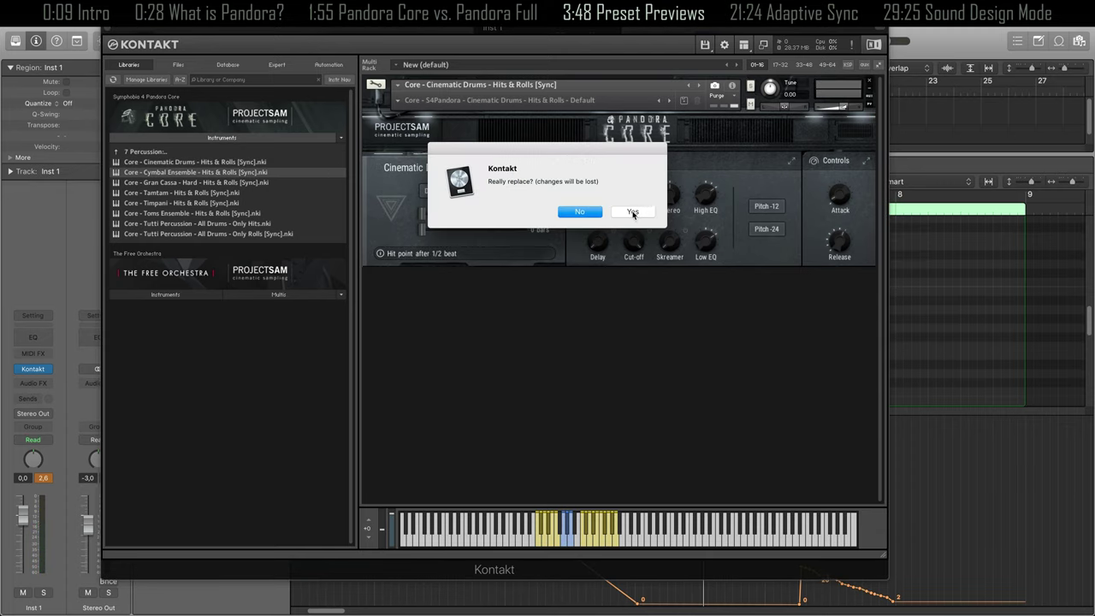
pyautogui.click(633, 213)
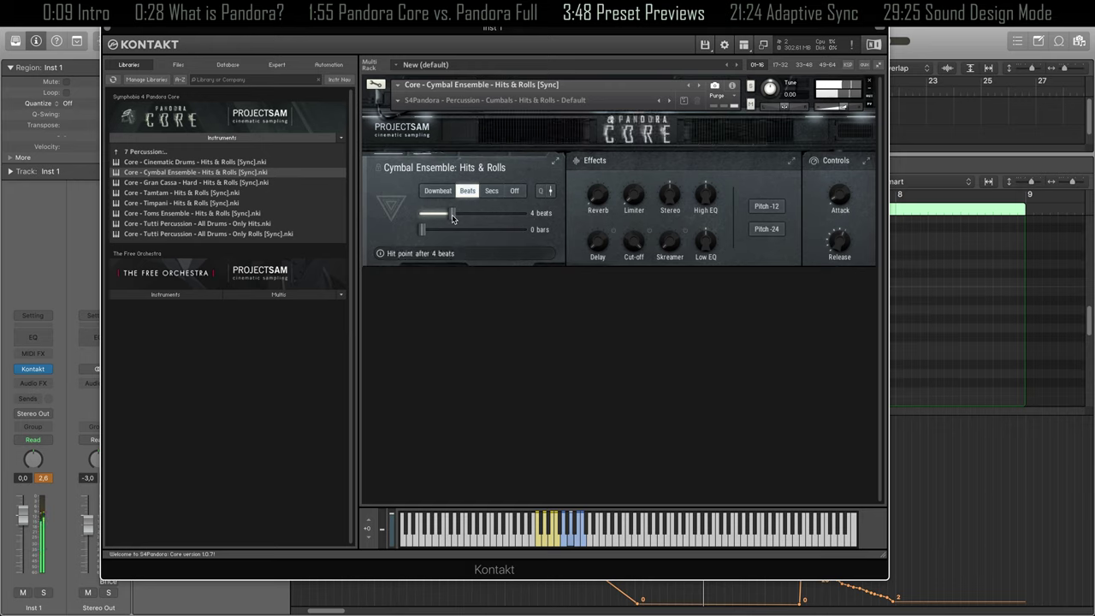
pyautogui.moveTo(448, 219); pyautogui.dragTo(499, 217)
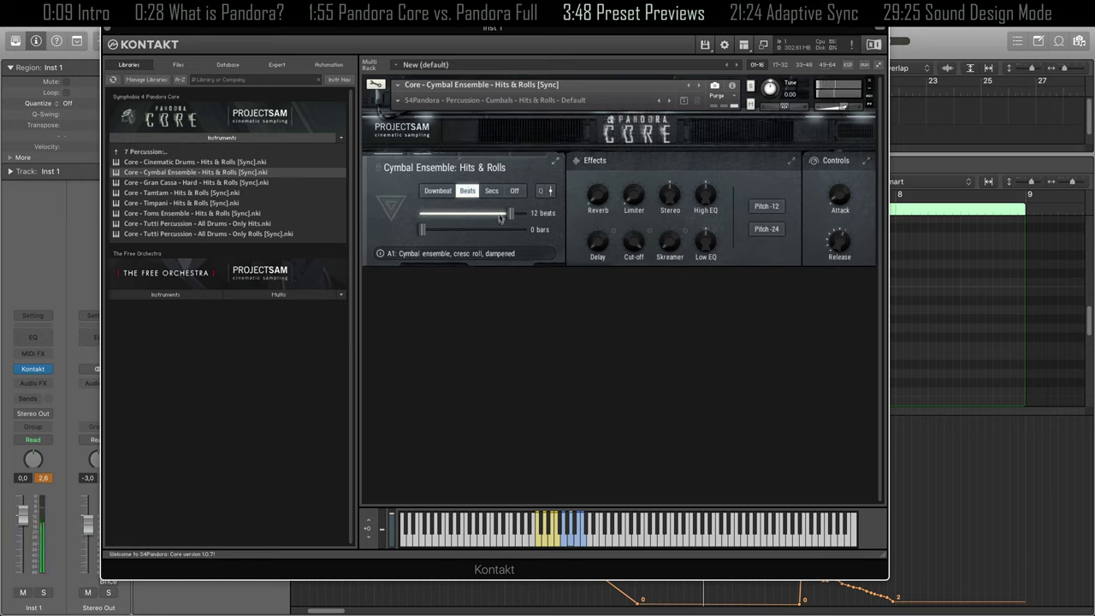
# - Replace the cymbals with Core - Timpani - Hits & Rolls [Sync], discarding the changes, and set its sync length to 1 beat
pyautogui.click(206, 202)
pyautogui.press('Return')
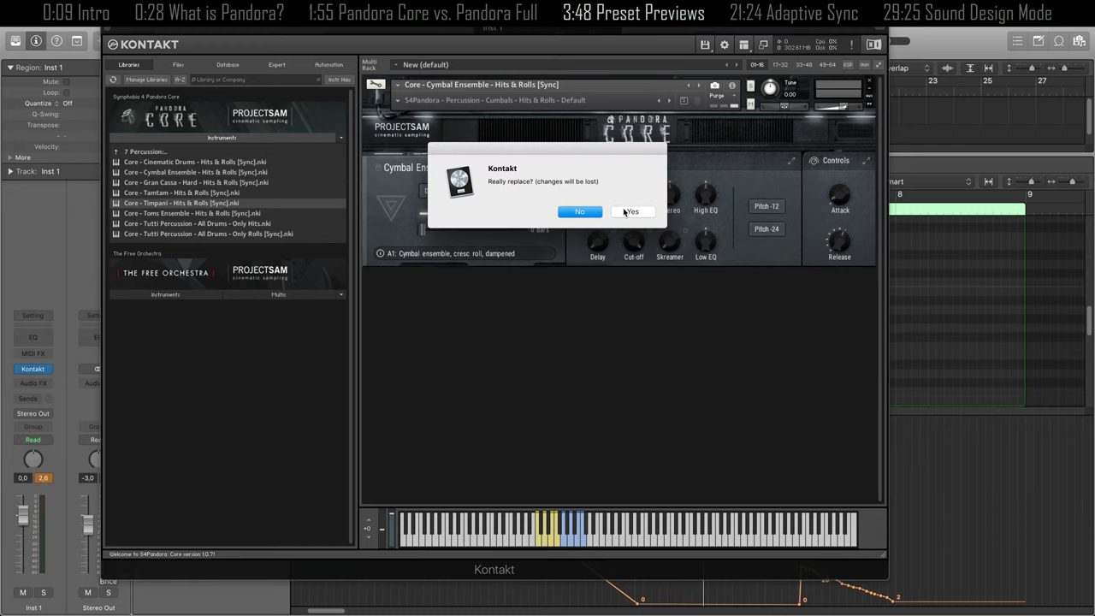
pyautogui.click(629, 212)
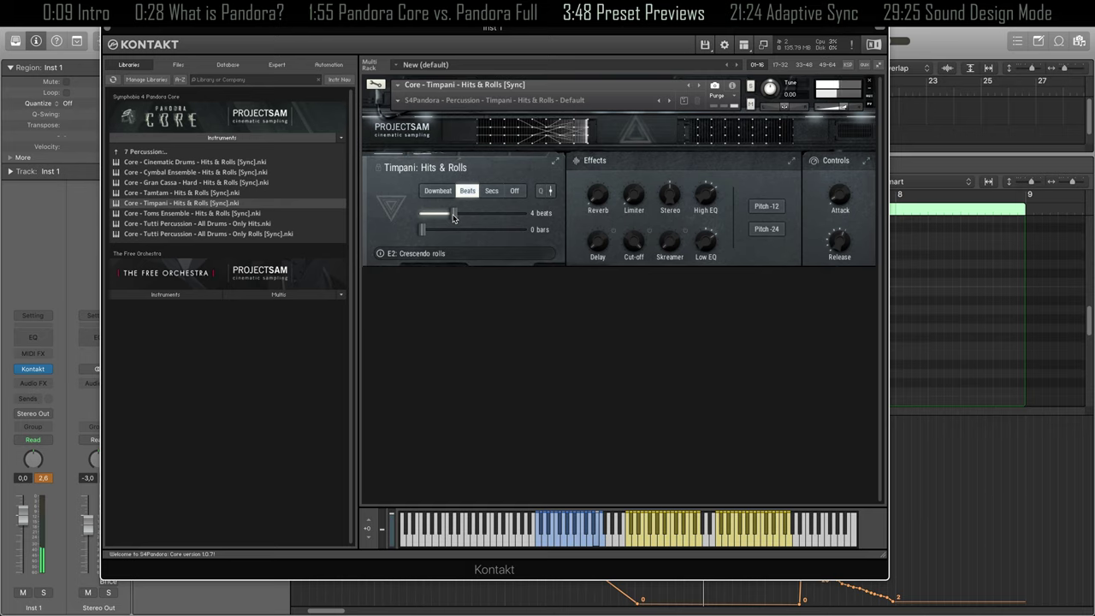
pyautogui.moveTo(454, 218); pyautogui.dragTo(432, 220)
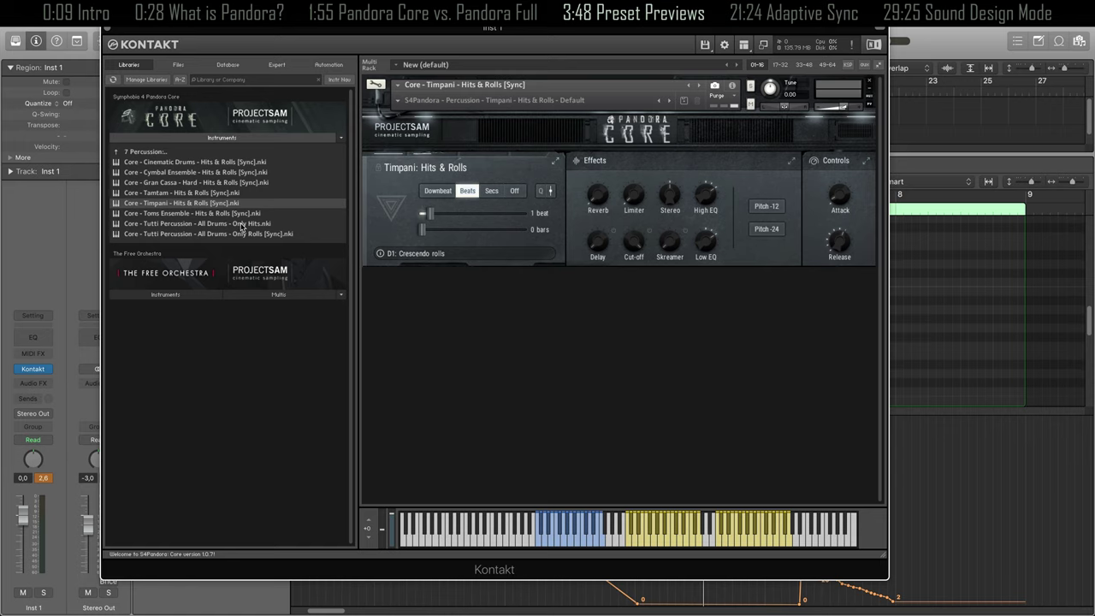
# - Replace the timpani with Core - Tutti Percussion - All Drums - Only Hits, discarding the changes
pyautogui.doubleClick(242, 224)
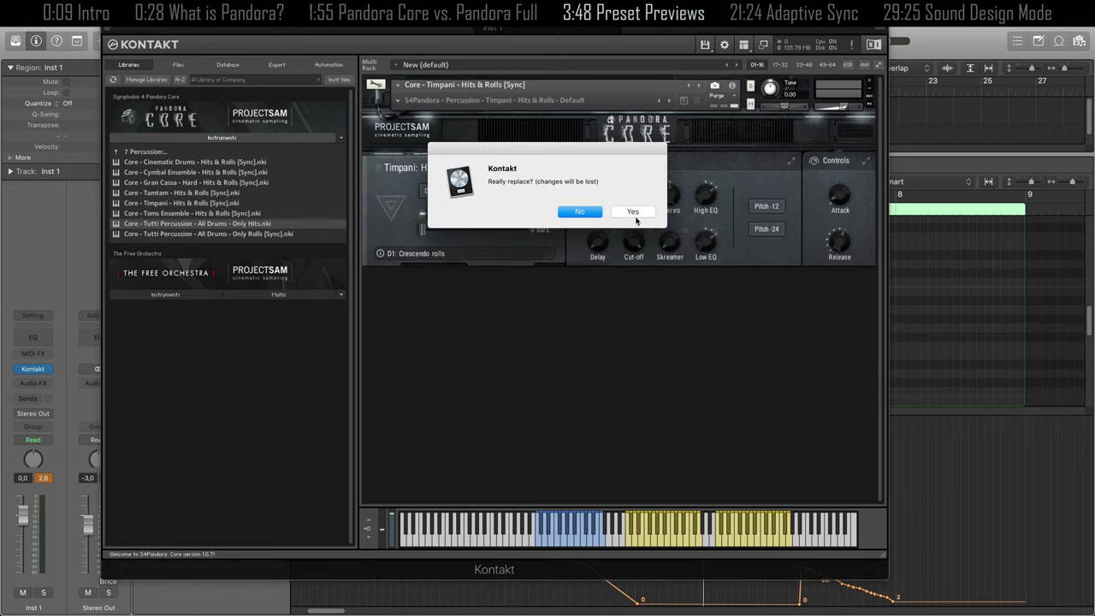
pyautogui.click(637, 215)
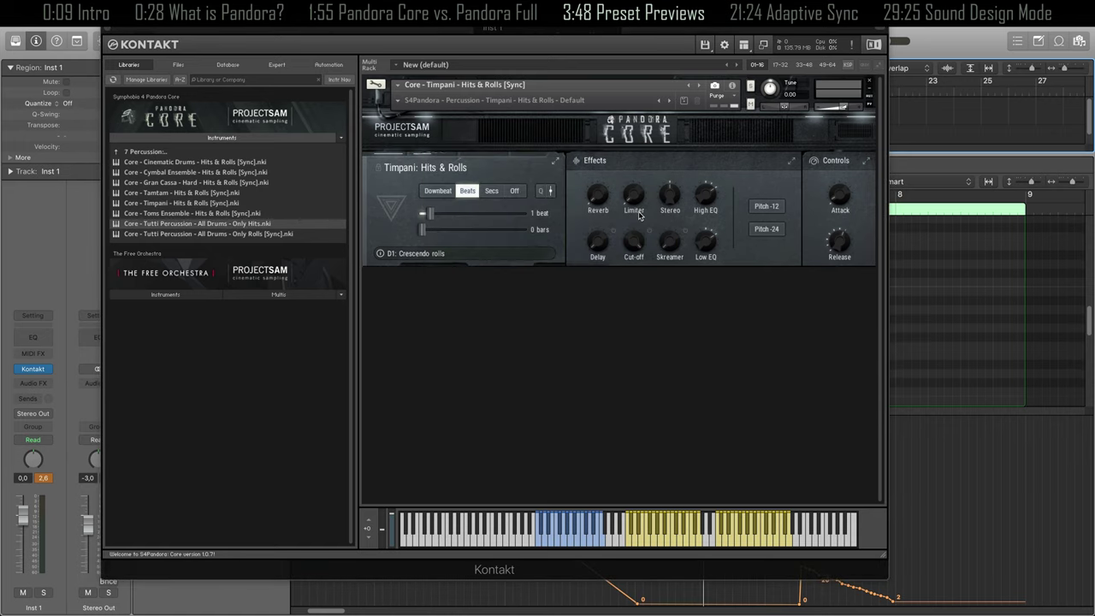
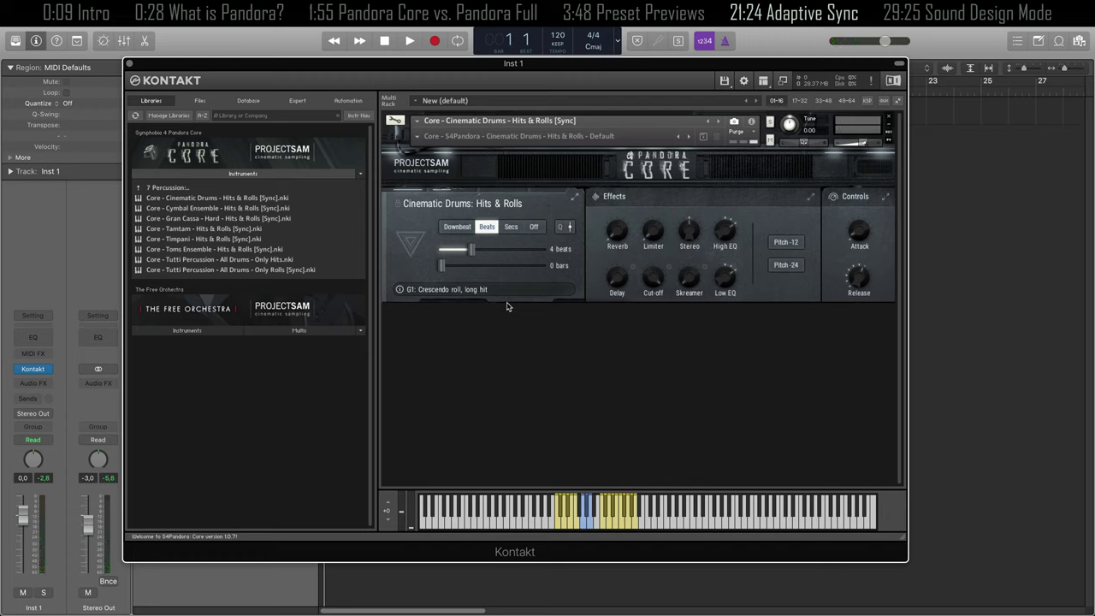
# - Set the cinematic drums' sync length to 8 and then 2 beats, and lower the project tempo to 90 during playback
pyautogui.moveTo(471, 248); pyautogui.dragTo(501, 249)
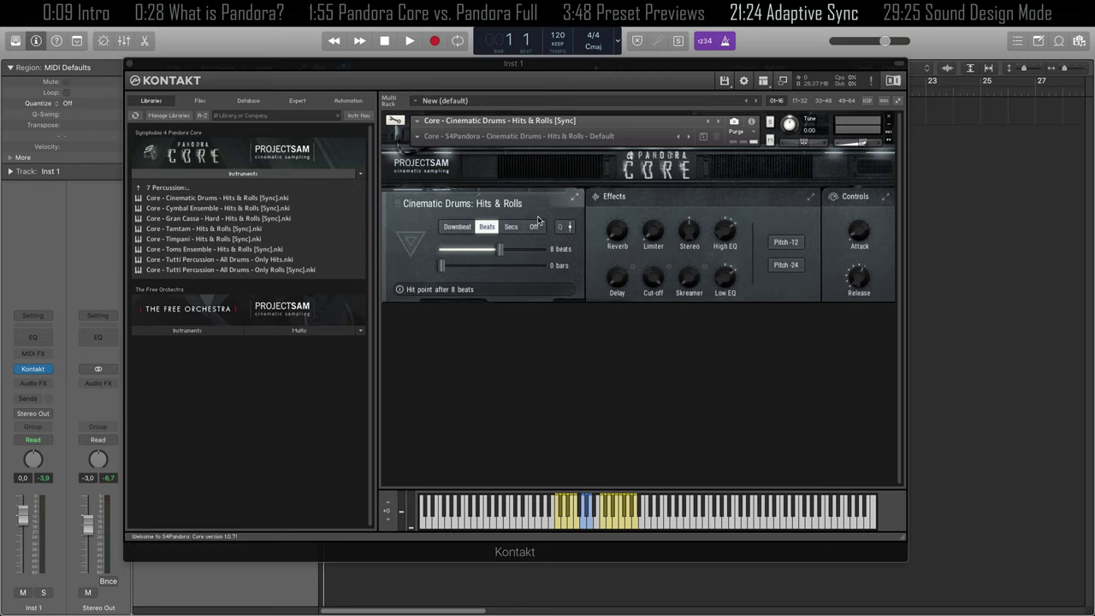
pyautogui.moveTo(501, 251); pyautogui.dragTo(458, 257)
pyautogui.press('space')
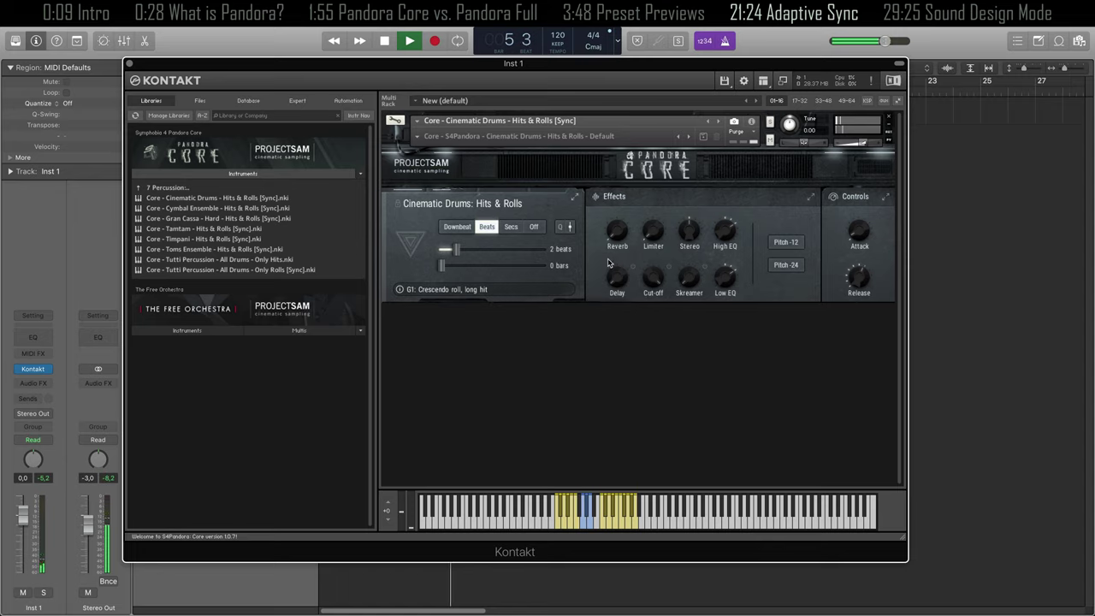
pyautogui.moveTo(558, 35); pyautogui.dragTo(558, 85)
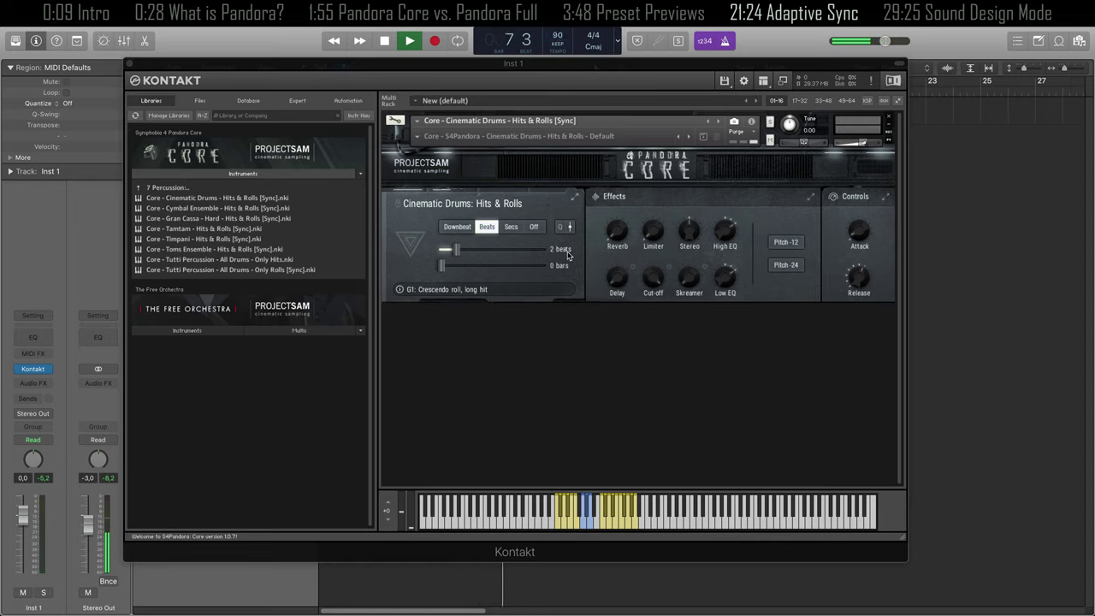
pyautogui.press('space')
pyautogui.click(493, 231)
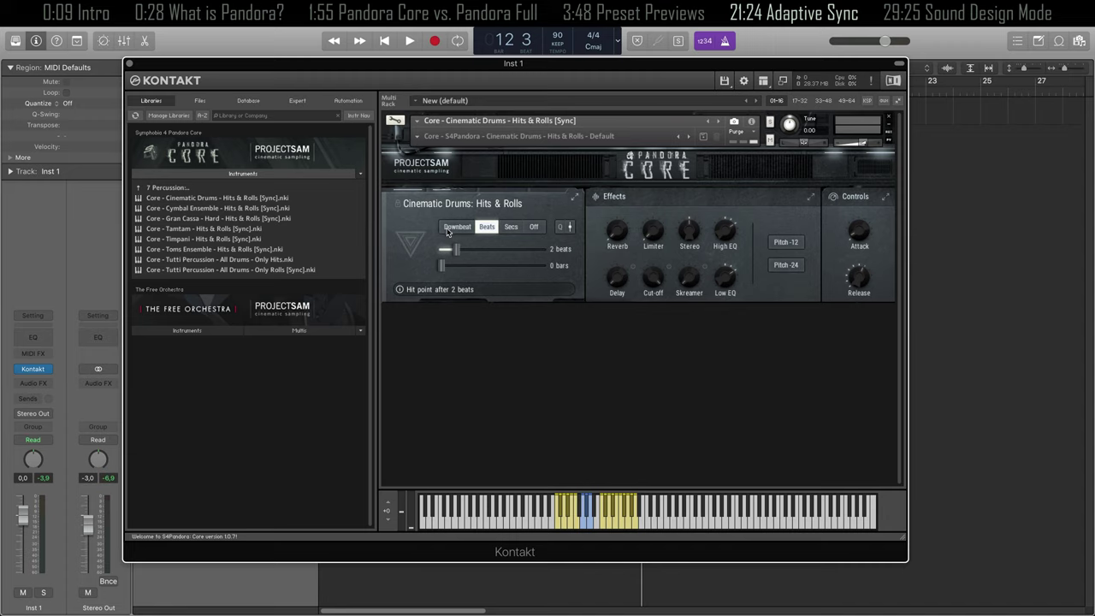
# - Set the cinematic drums' sync mode to Downbeat and try it over a short run of the transport
pyautogui.click(460, 231)
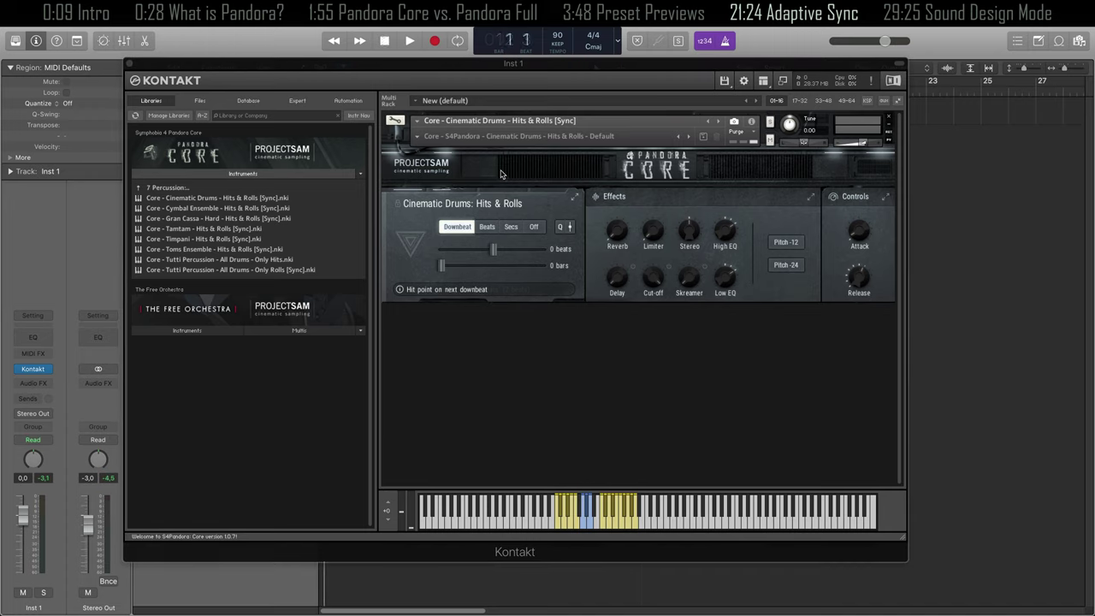
pyautogui.press('space')
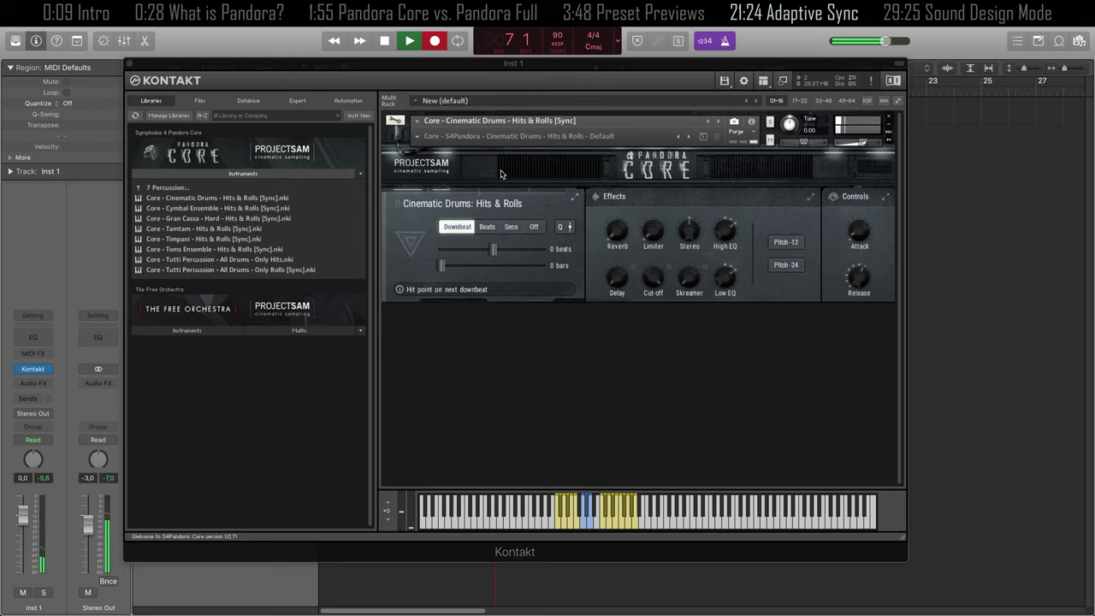
pyautogui.press('space')
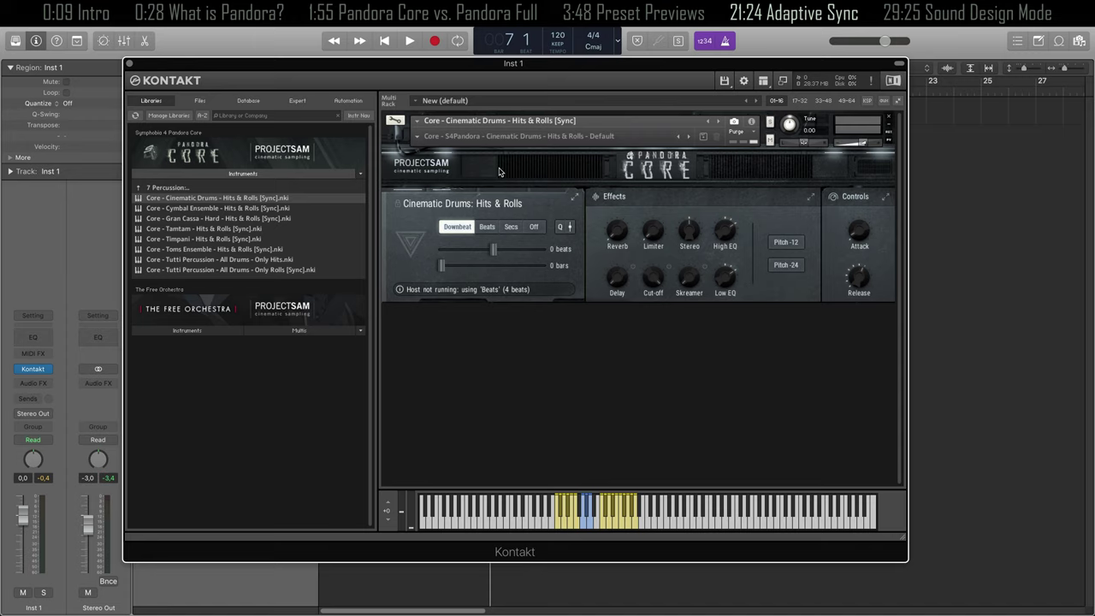
# - Collapse Kontakt to its compact view, move its window clear of the tracks, and delete the Inst 1 region
pyautogui.click(782, 82)
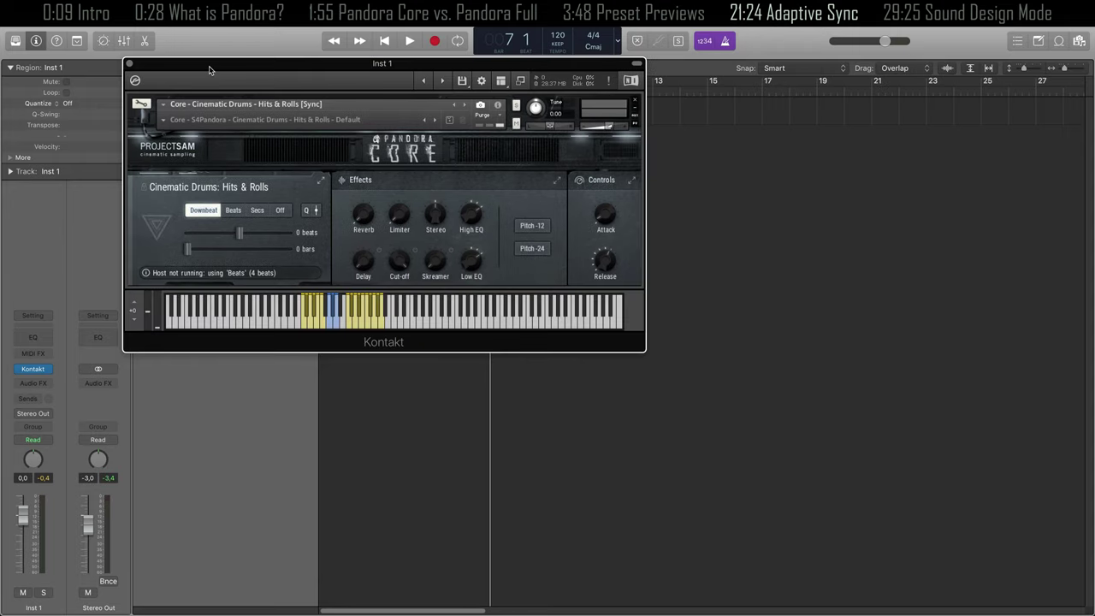
pyautogui.moveTo(223, 83); pyautogui.dragTo(609, 289)
pyautogui.click(397, 109)
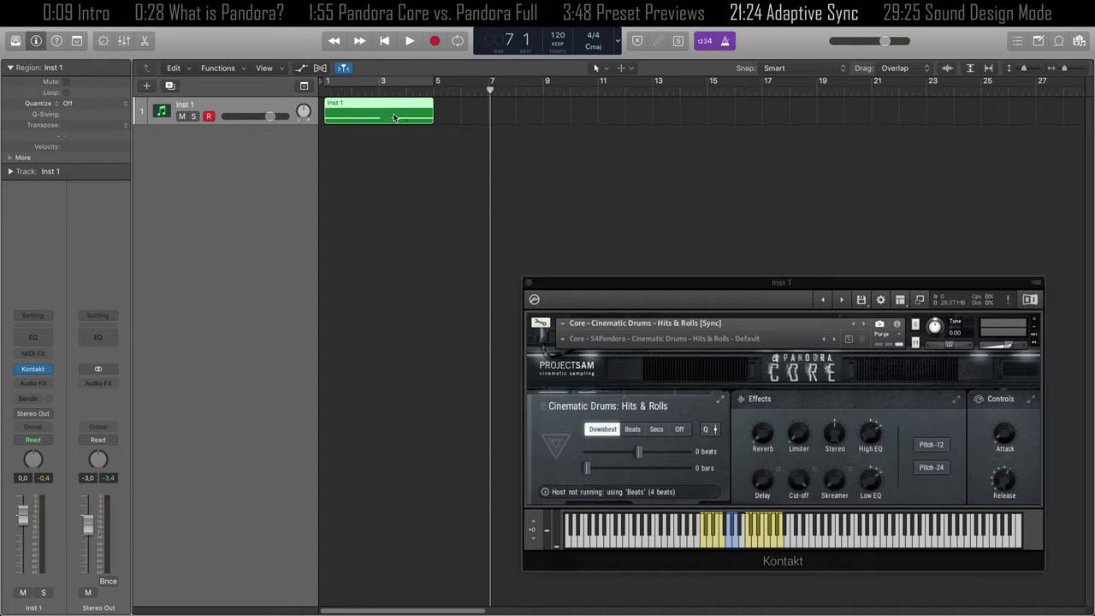
pyautogui.press('Delete')
# - Return the playhead to bar 2 and record a new downbeat-synced cinematic drums take on the Inst 1 track
pyautogui.press(',')
pyautogui.press(',')
pyautogui.press(',')
pyautogui.press(',')
pyautogui.press(',')
pyautogui.press(',')
pyautogui.press('.')
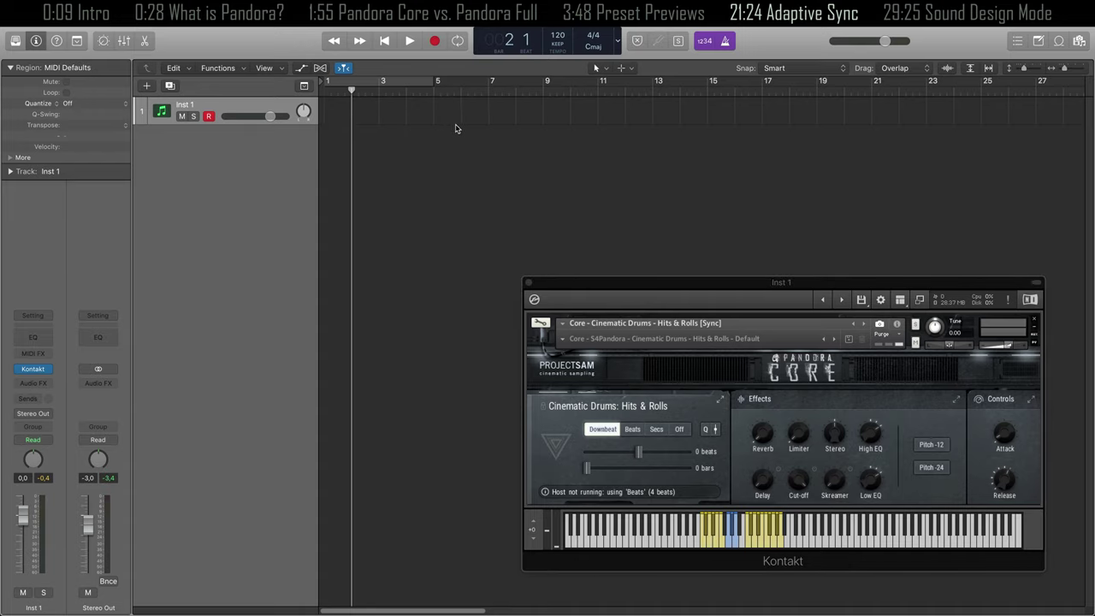
pyautogui.press('r')
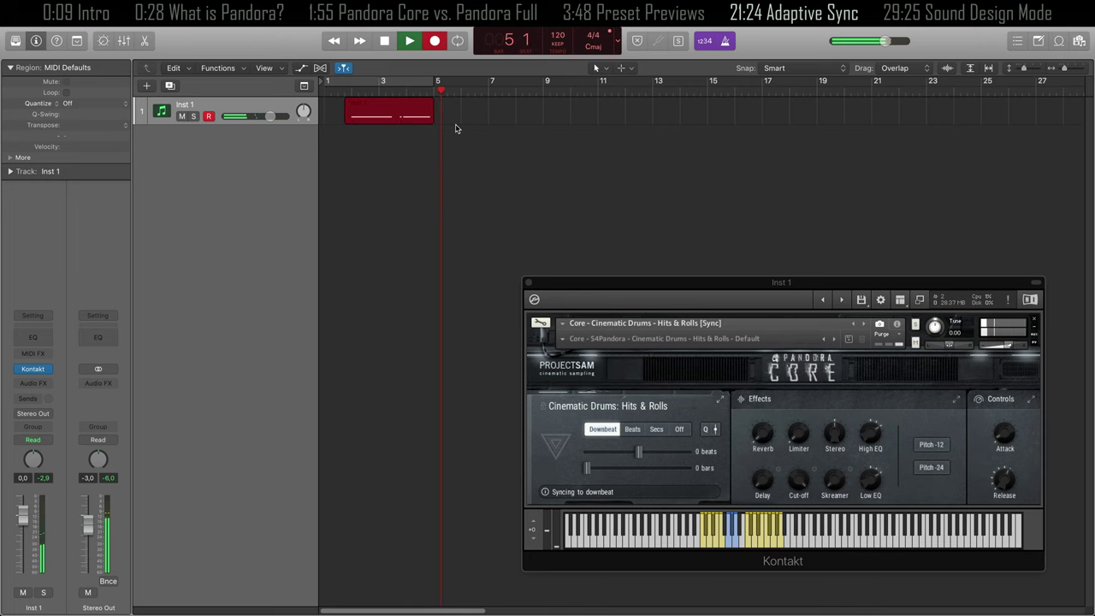
pyautogui.press('space')
# - Open the newly recorded Inst 1 region in the Piano Roll and play it back
pyautogui.doubleClick(394, 112)
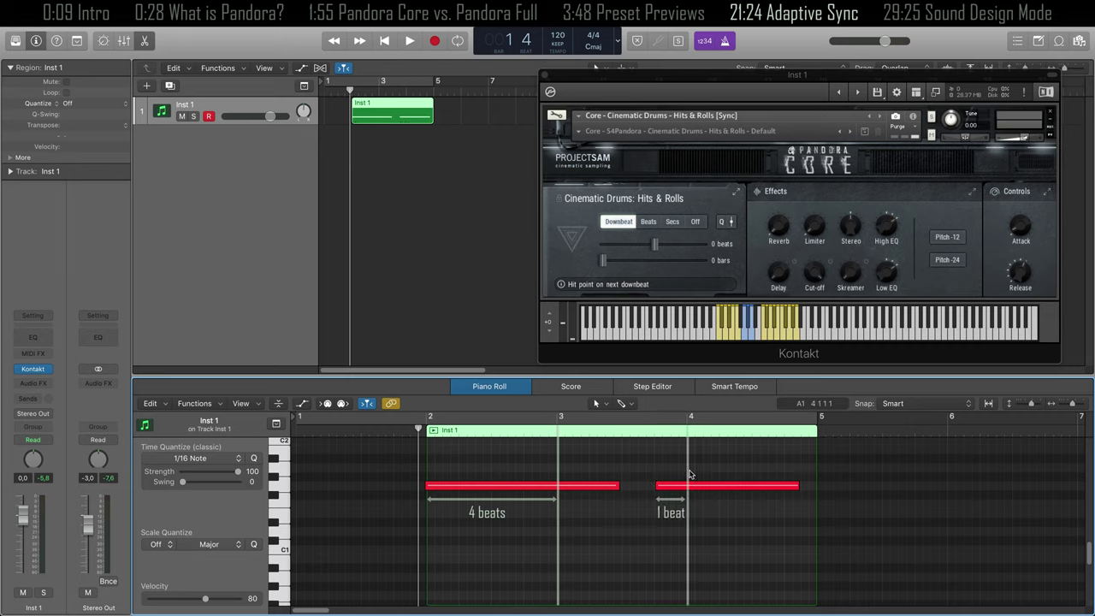
pyautogui.press('space')
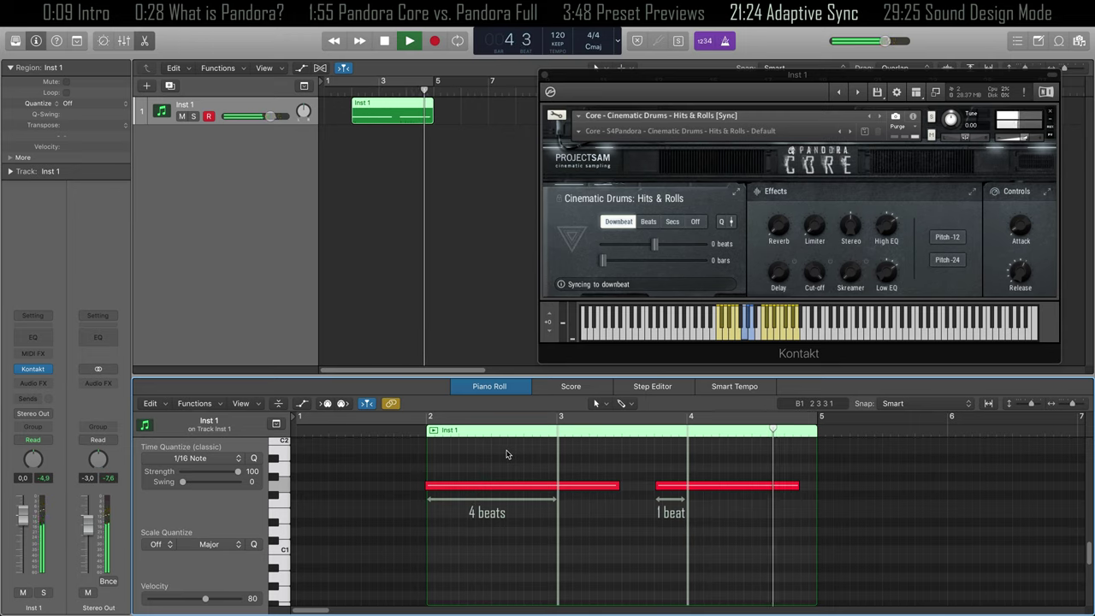
pyautogui.press('space')
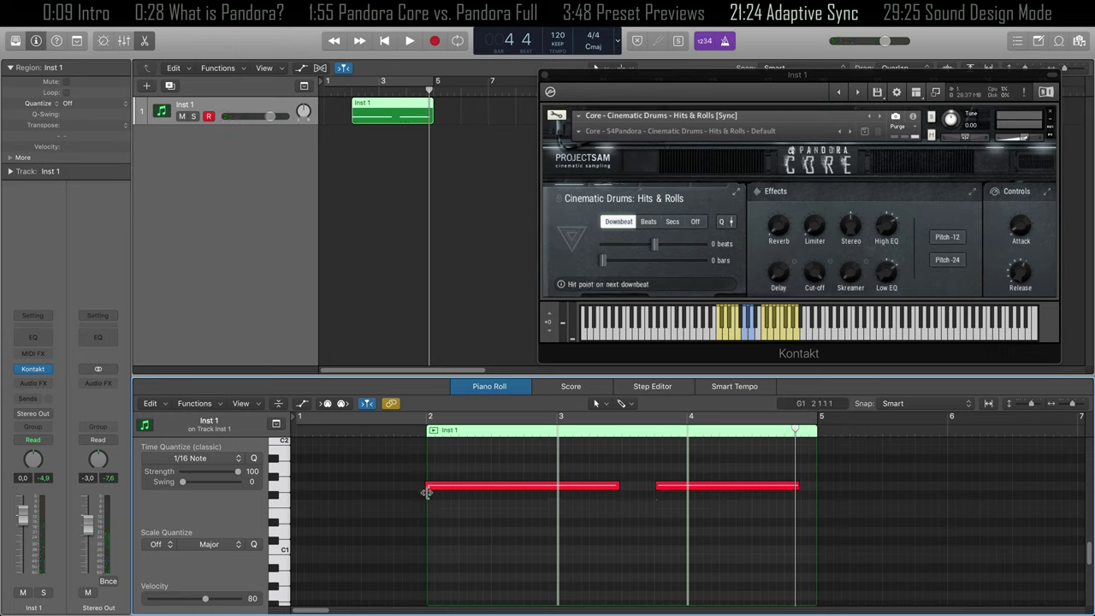
# - Trim the first note's start to beat 3 of bar 2 and play back the region
pyautogui.moveTo(428, 487); pyautogui.dragTo(494, 488)
pyautogui.click(400, 468)
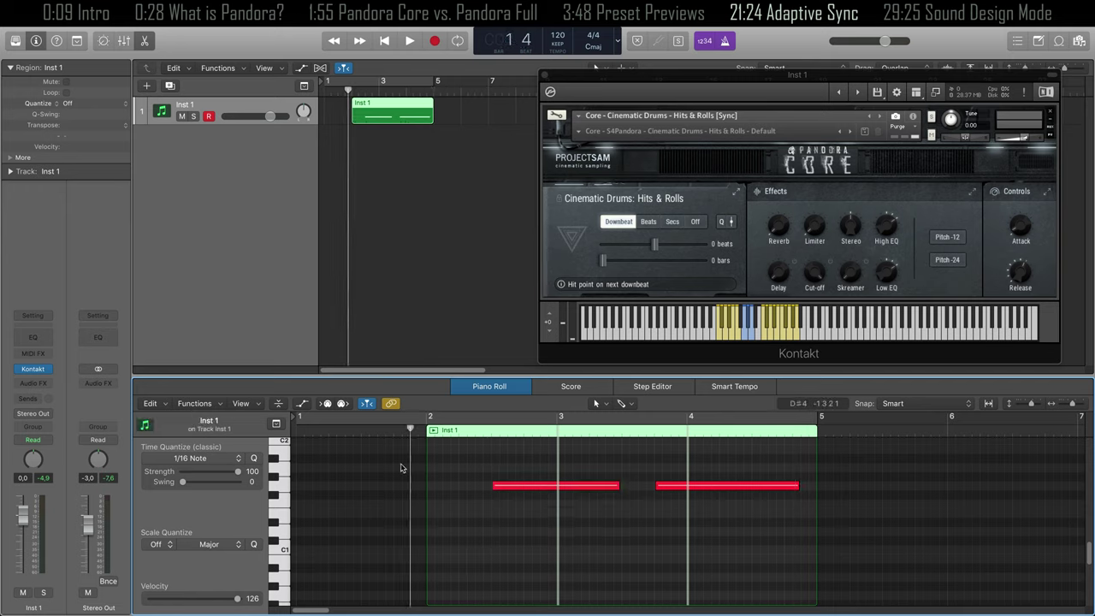
pyautogui.press('space')
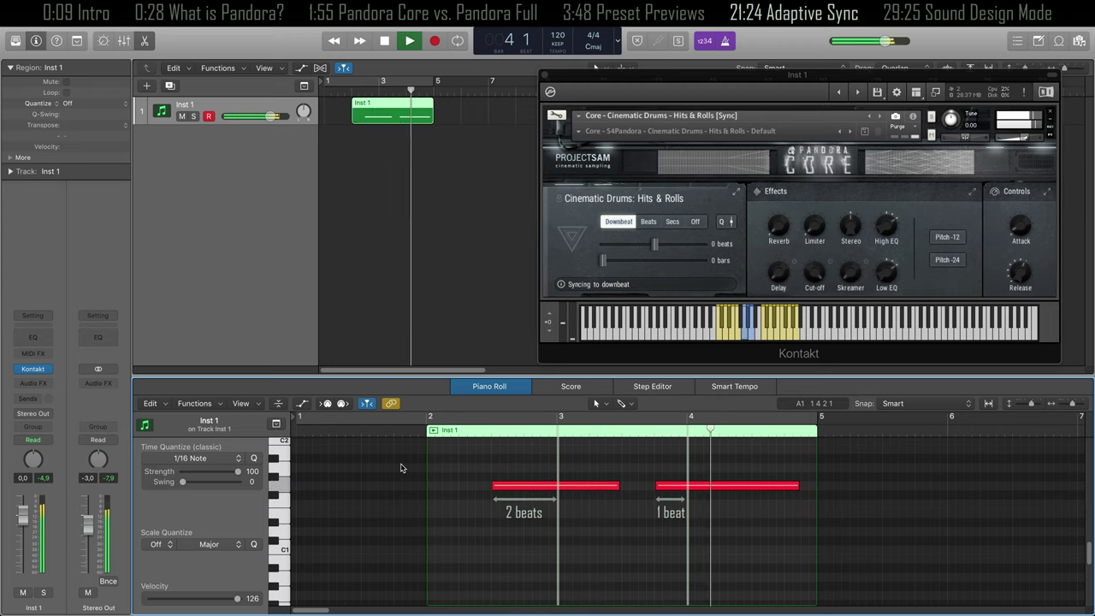
pyautogui.press('space')
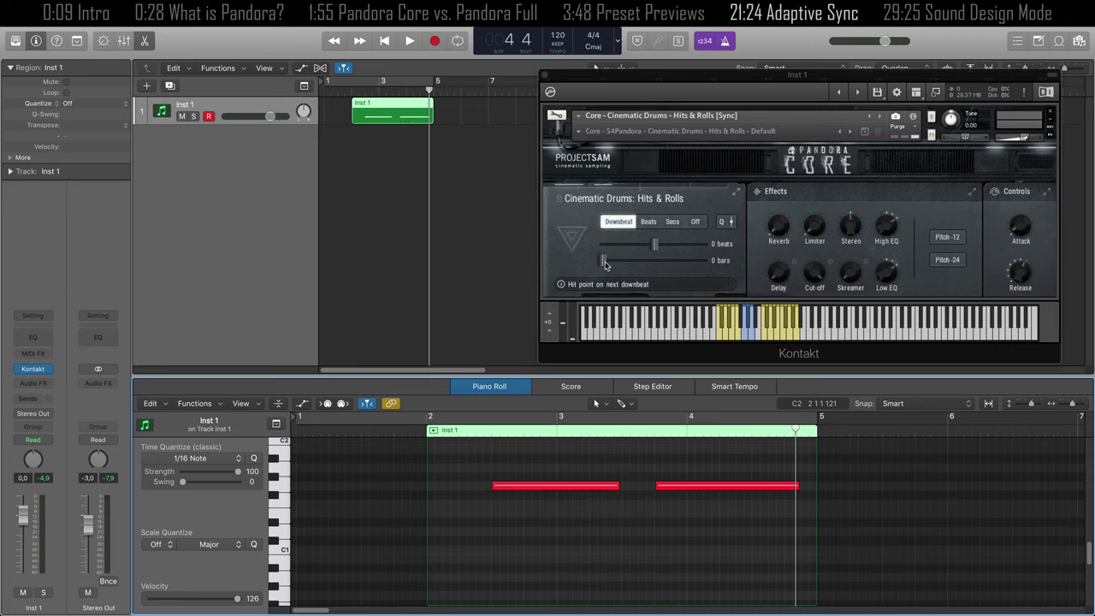
# - Set the downbeat sync offset to +1 bar and audition it with only the first note, extended to about 3 bars
pyautogui.moveTo(603, 260); pyautogui.dragTo(654, 260)
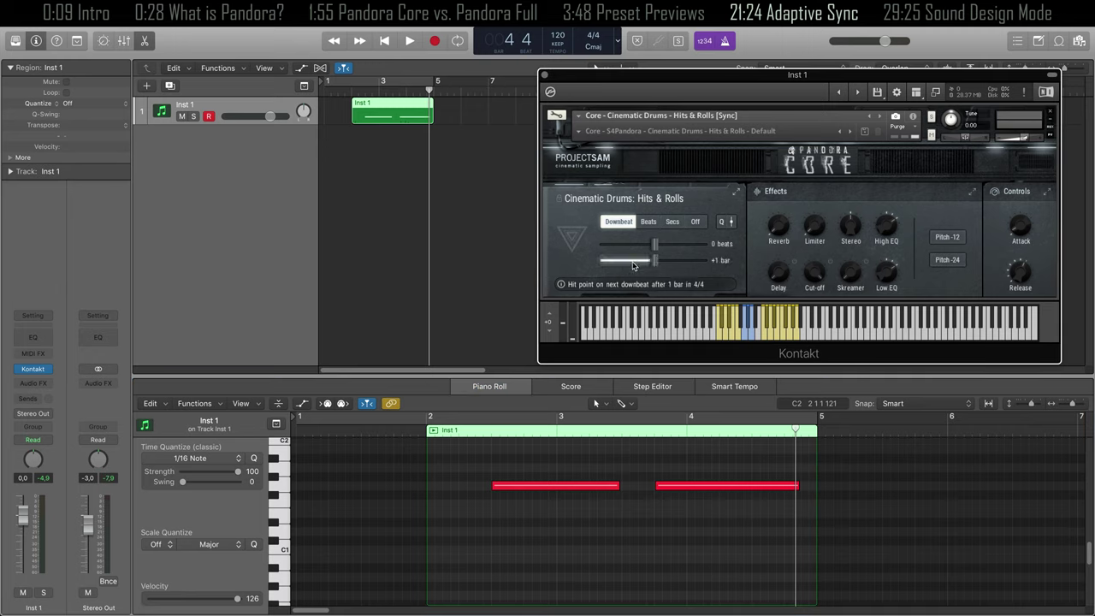
pyautogui.click(699, 487)
pyautogui.press('Delete')
pyautogui.moveTo(625, 488); pyautogui.dragTo(884, 490)
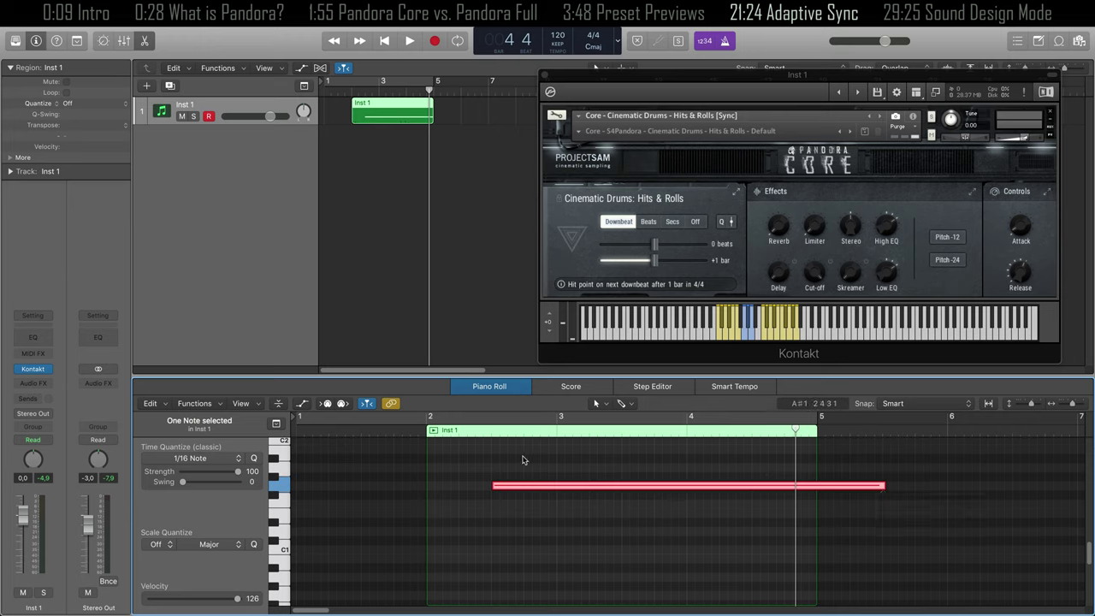
pyautogui.click(447, 472)
pyautogui.press('space')
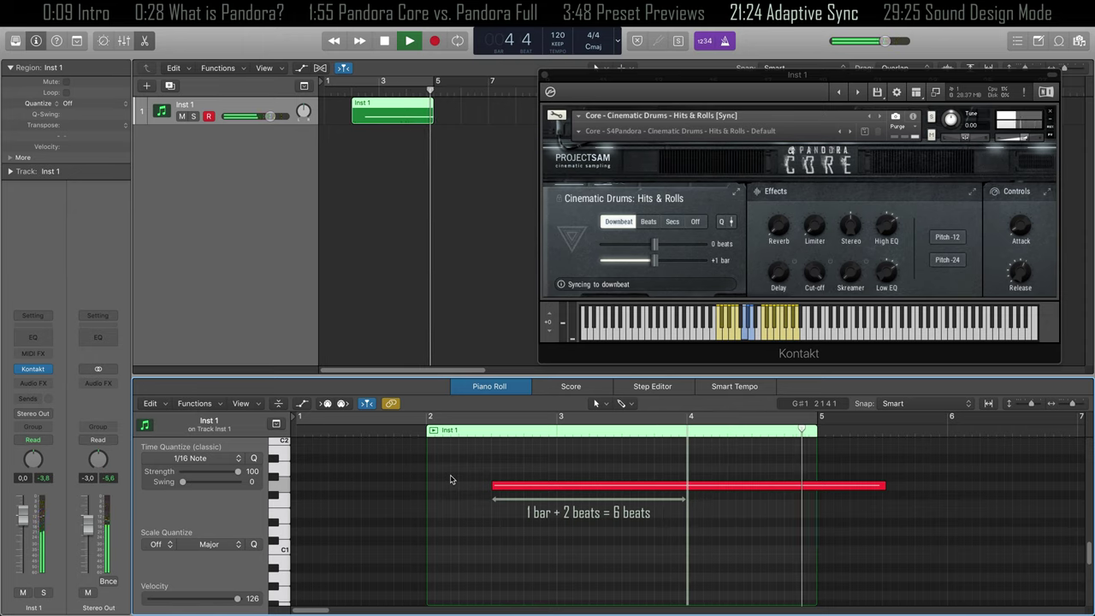
pyautogui.press('space')
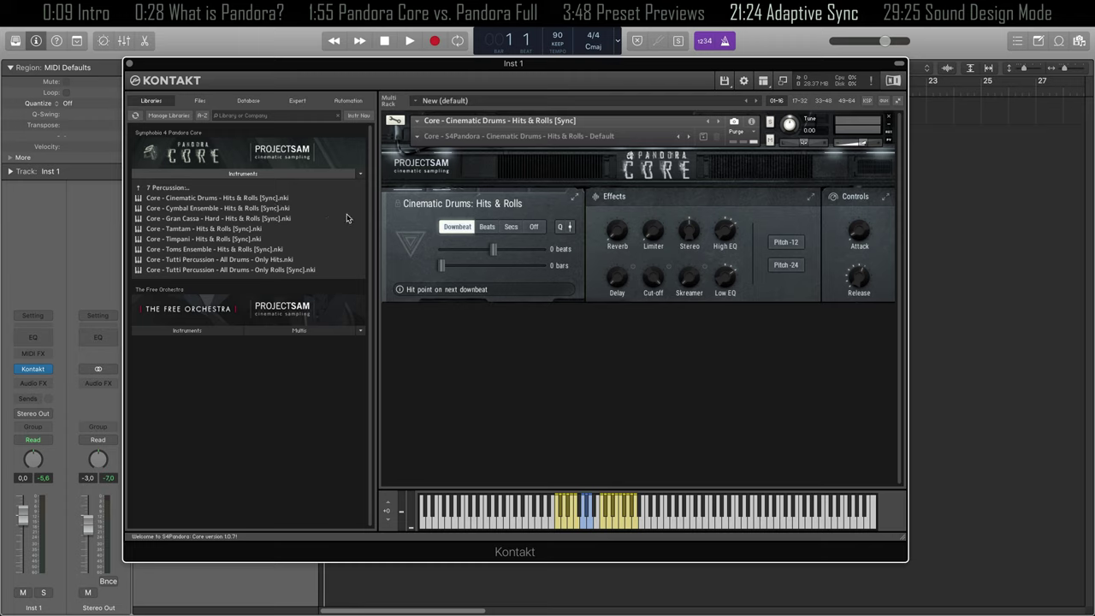
# - Replace the cinematic drums with Core - Tonal - Tutti - Orchestra - Dynamic - Cresc [Sync] from the Tonal category
pyautogui.click(311, 188)
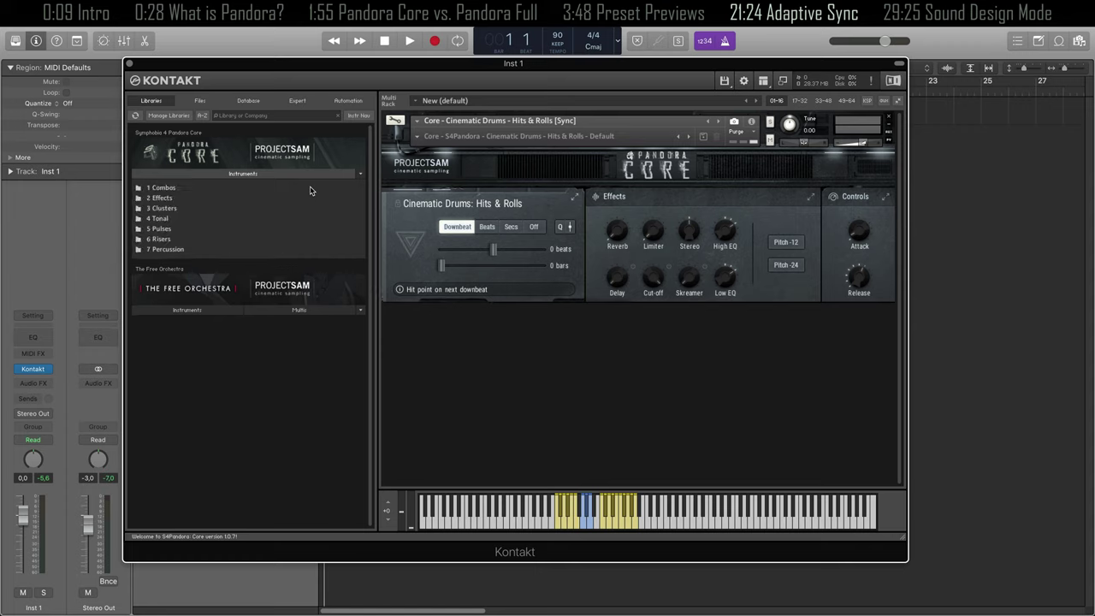
pyautogui.doubleClick(251, 220)
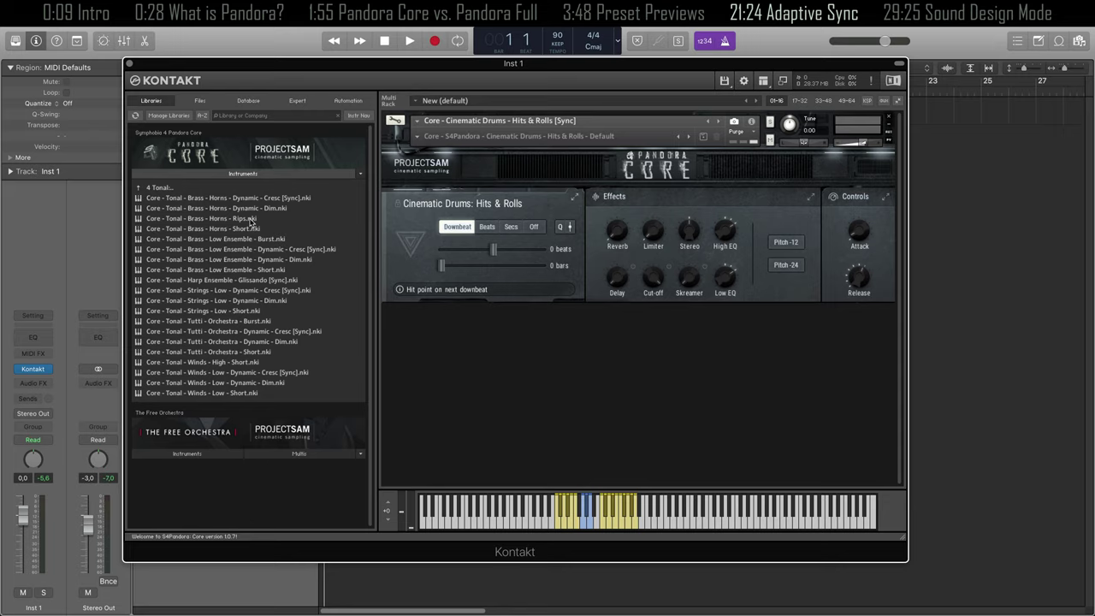
pyautogui.click(281, 332)
pyautogui.click(627, 213)
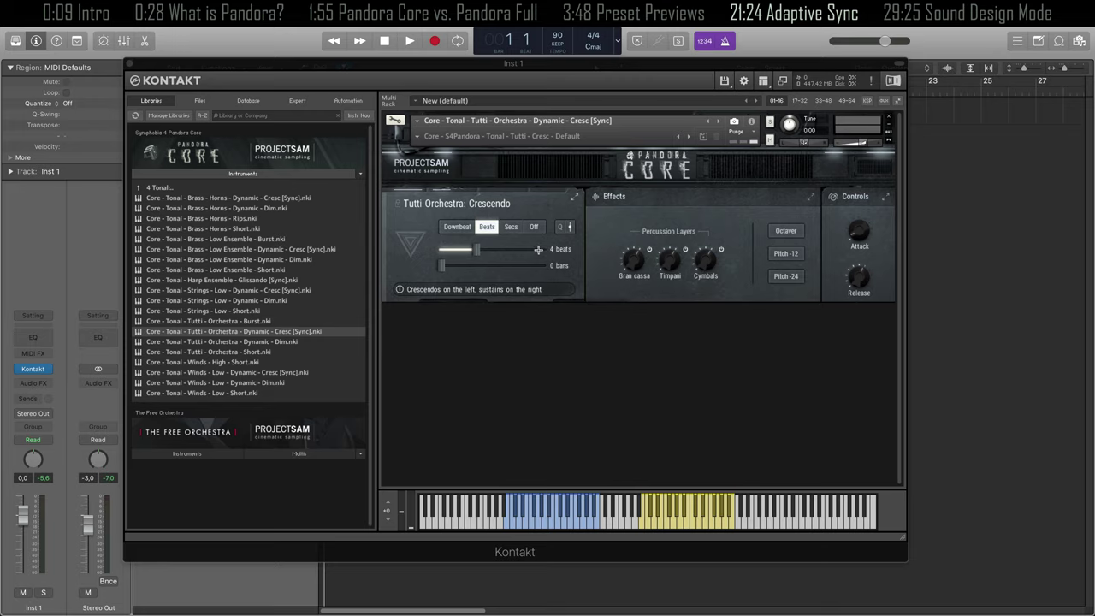
# - Set the orchestral crescendo's sync mode to Downbeat and record a short take, starting the note on the 3rd beat
pyautogui.click(460, 228)
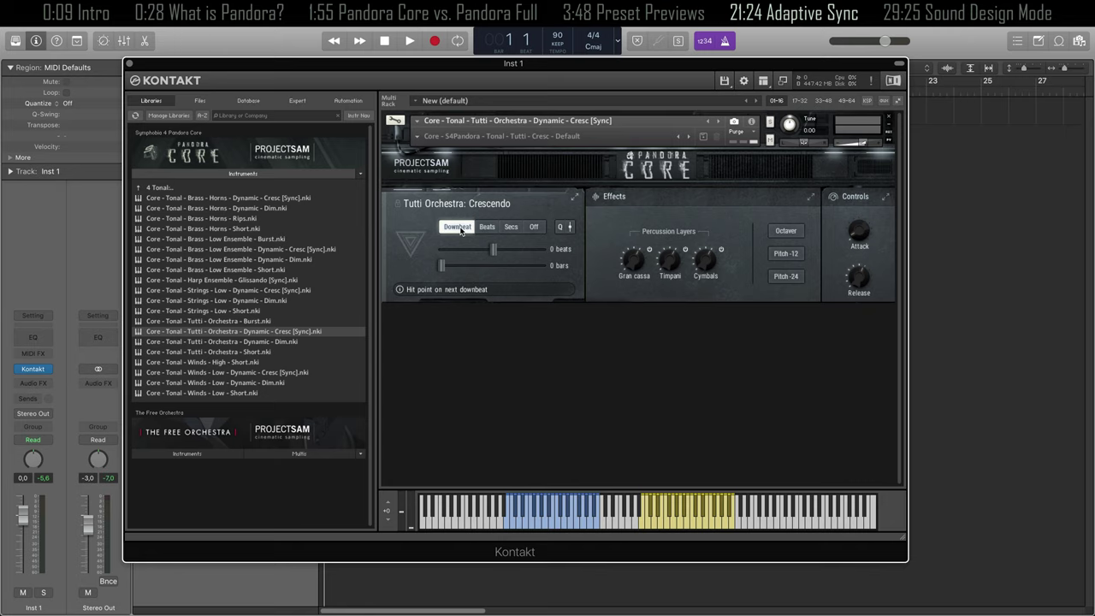
pyautogui.press('r')
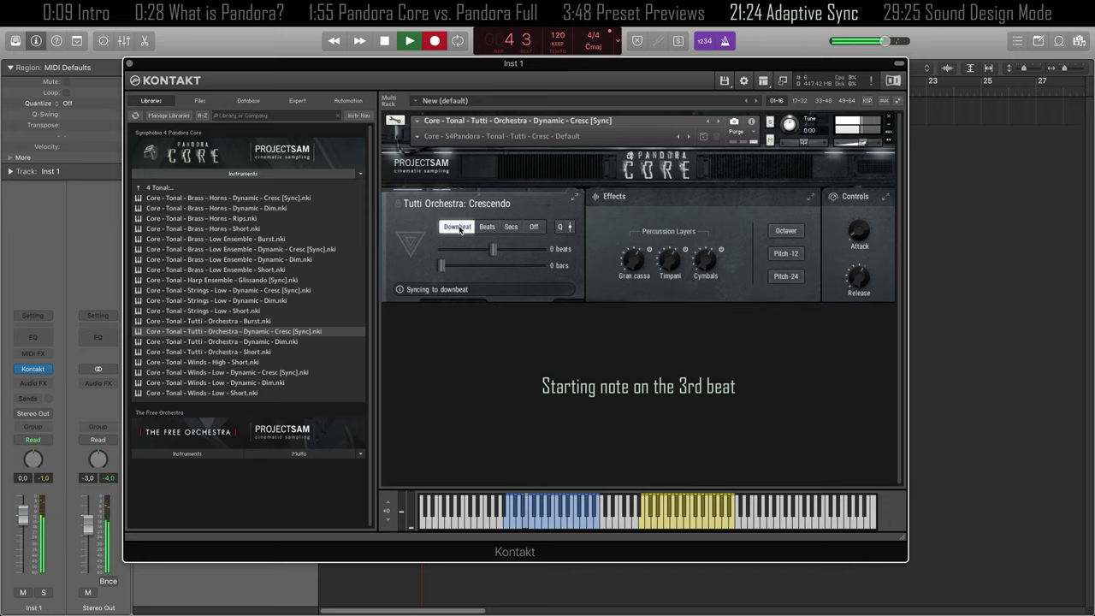
pyautogui.press('space')
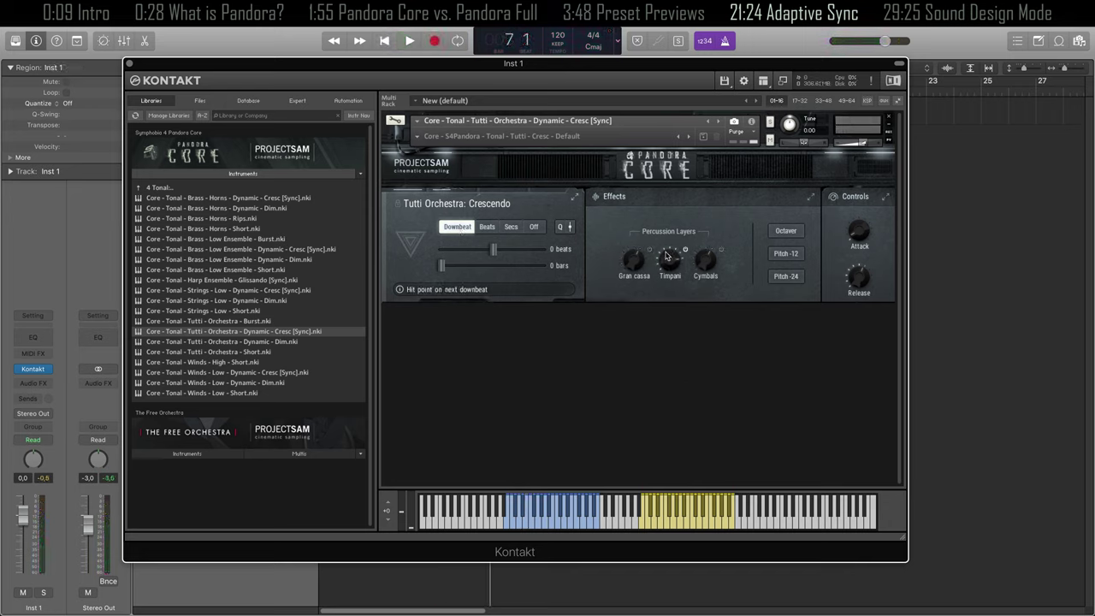
# - Replace the orchestral crescendo with Core - Clusters - Brass - Horns - Cresc [Sync] and set its sync length to 2 beats and then 1/2 beat
pyautogui.doubleClick(278, 188)
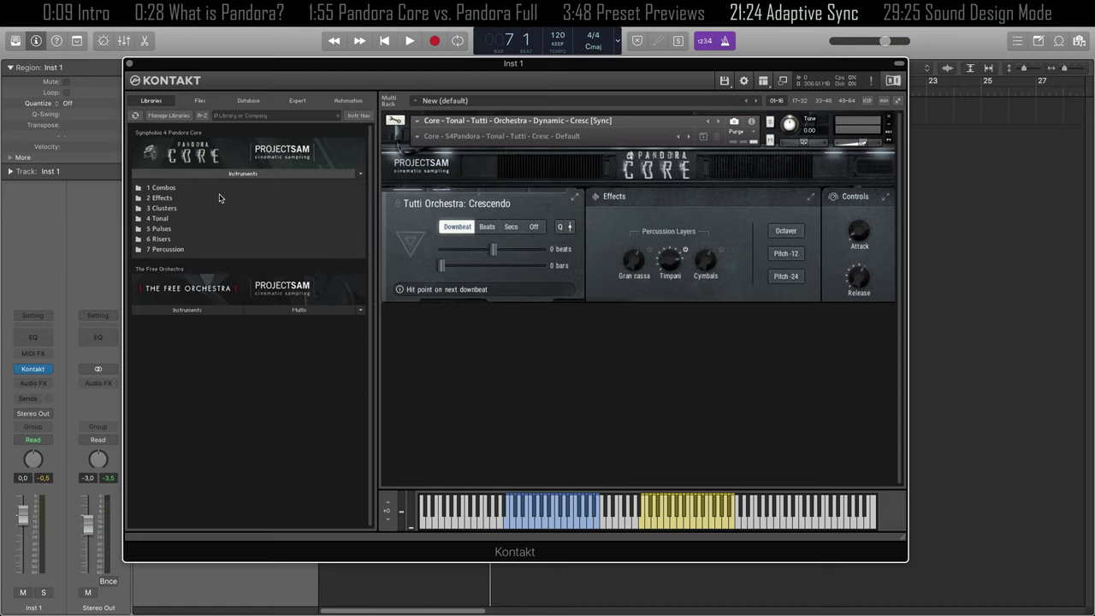
pyautogui.doubleClick(194, 211)
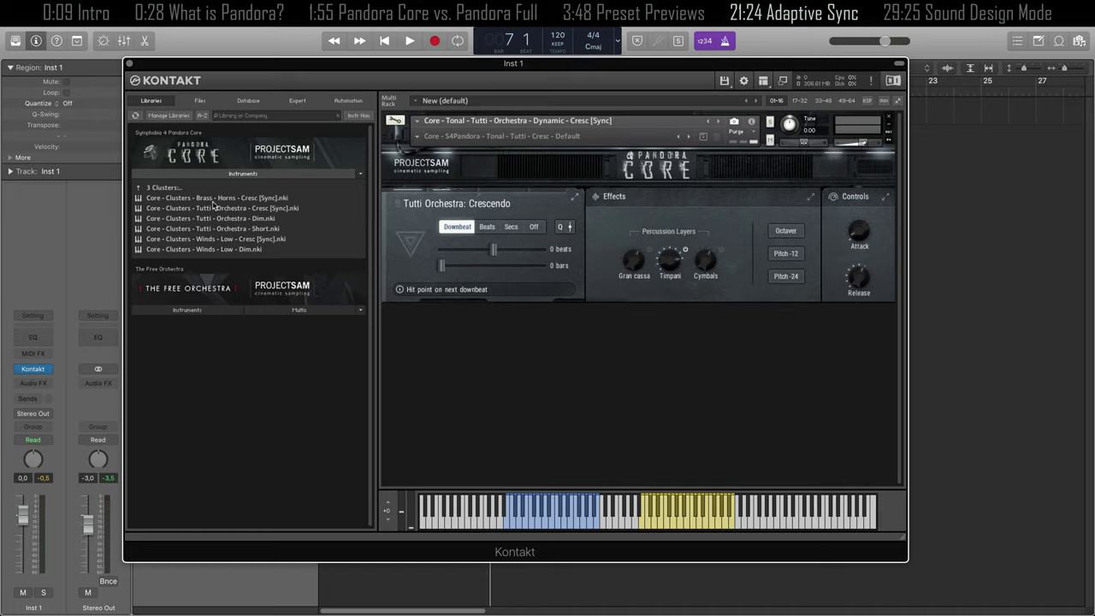
pyautogui.moveTo(224, 199); pyautogui.dragTo(558, 214)
pyautogui.click(631, 211)
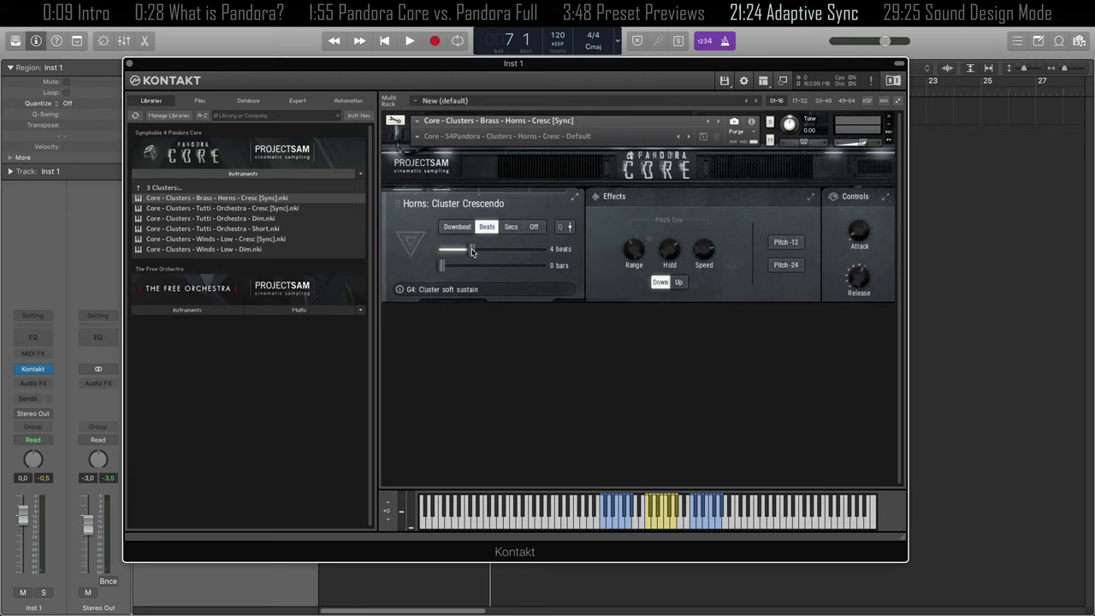
pyautogui.moveTo(471, 251); pyautogui.dragTo(458, 254)
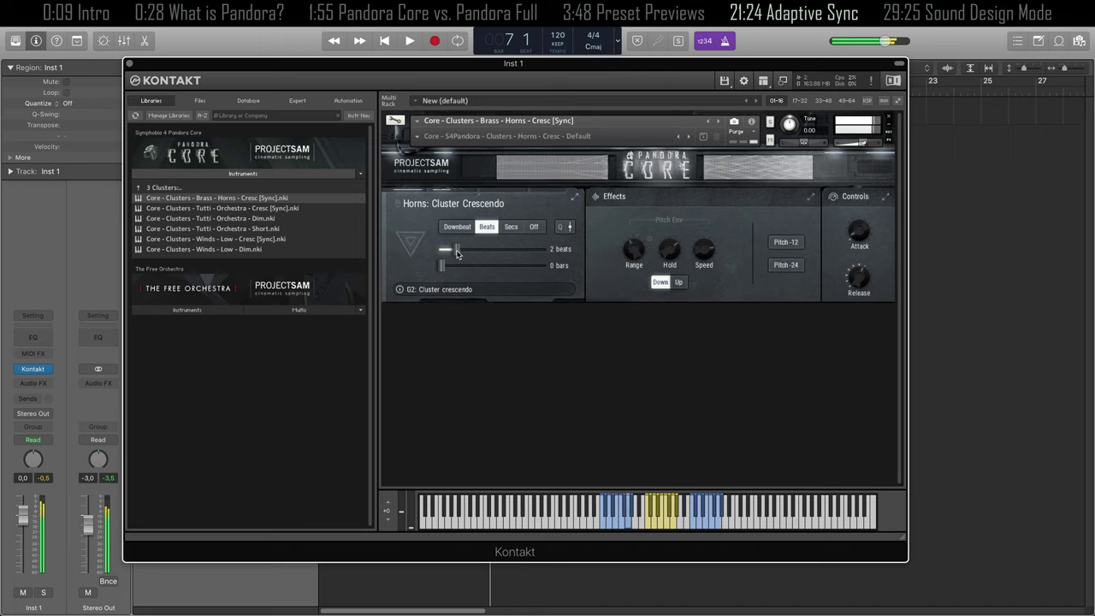
pyautogui.moveTo(458, 254); pyautogui.dragTo(444, 255)
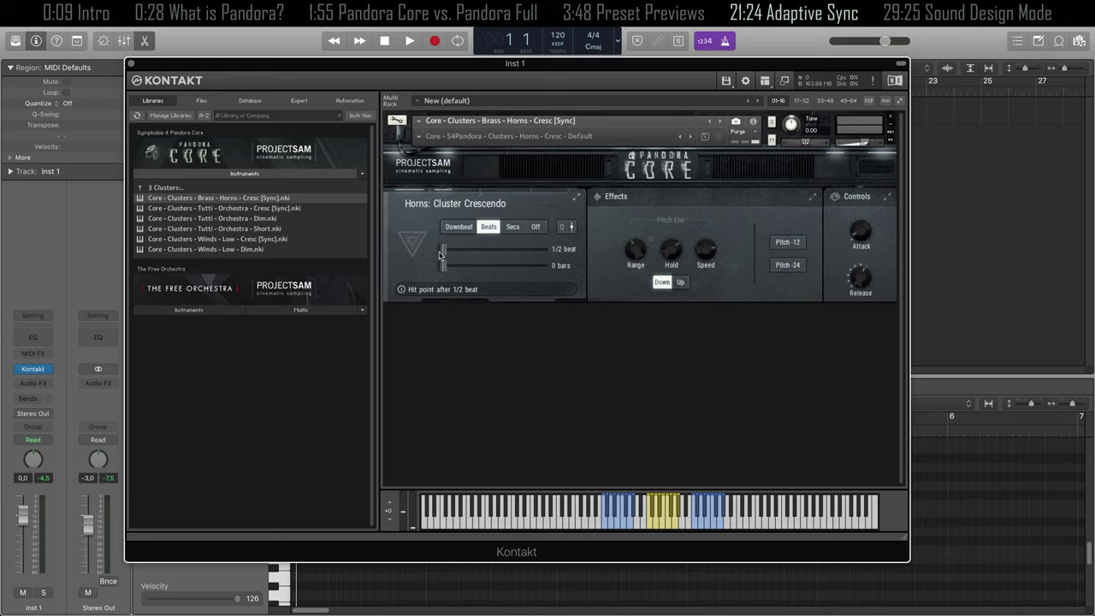
# - Replace the horn cluster with Core - String Risers - Arco [Sync] from the Risers category
pyautogui.doubleClick(298, 190)
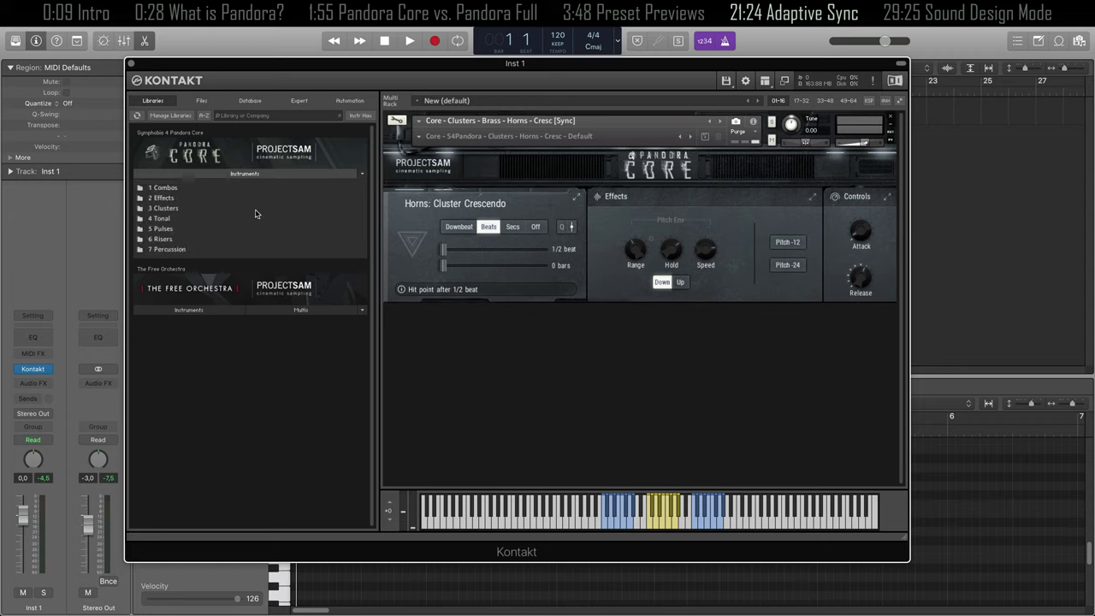
pyautogui.doubleClick(201, 242)
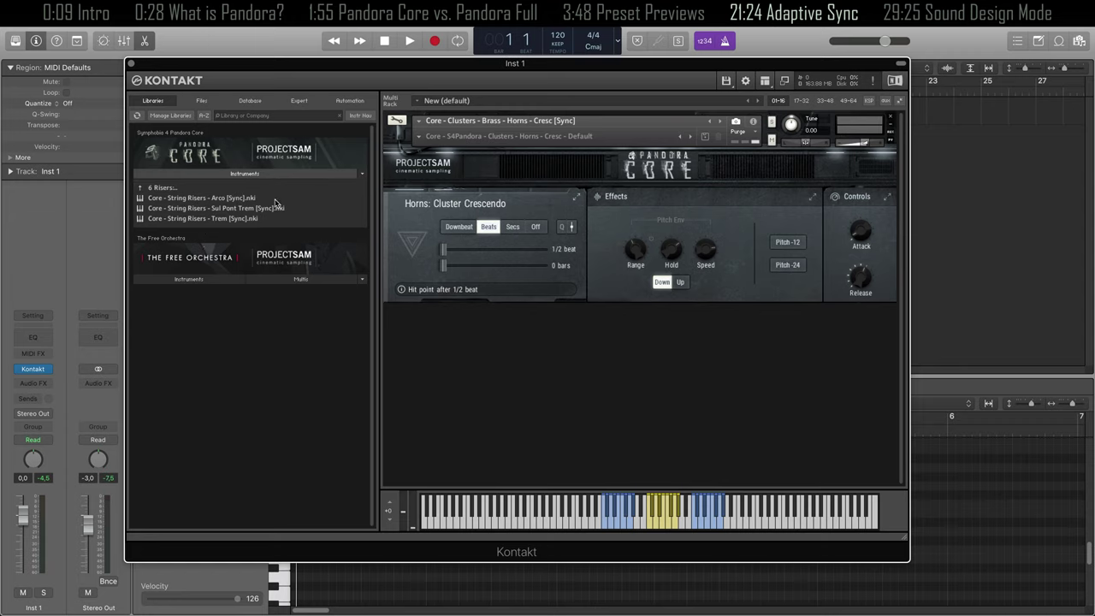
pyautogui.doubleClick(217, 201)
pyautogui.click(631, 215)
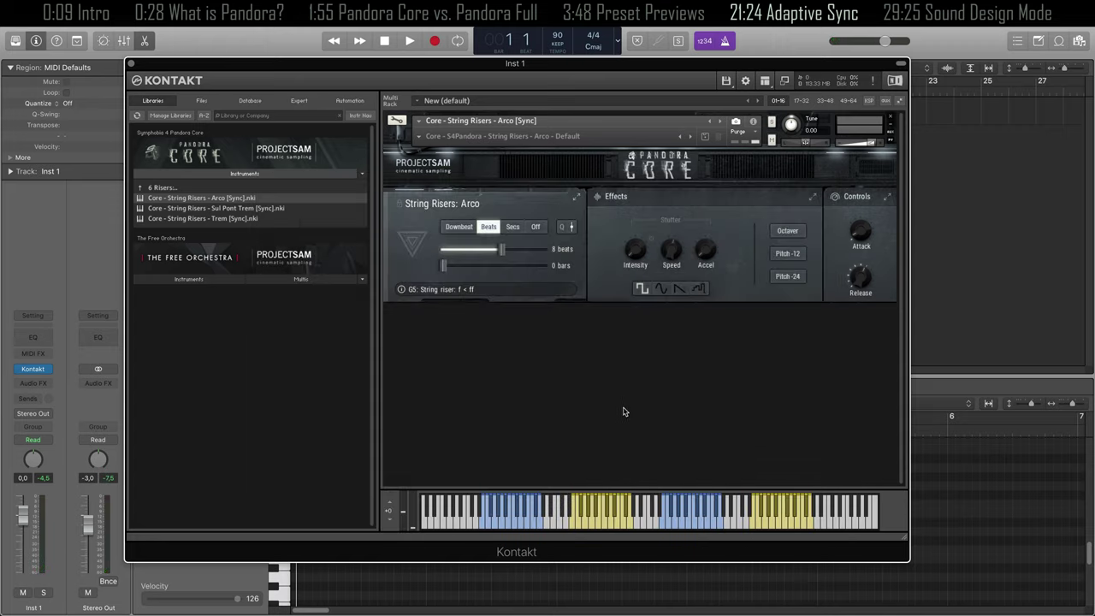
# - Set the string riser's sync length to 2 and then 9 beats, and try adding bars to it
pyautogui.moveTo(483, 255); pyautogui.dragTo(458, 256)
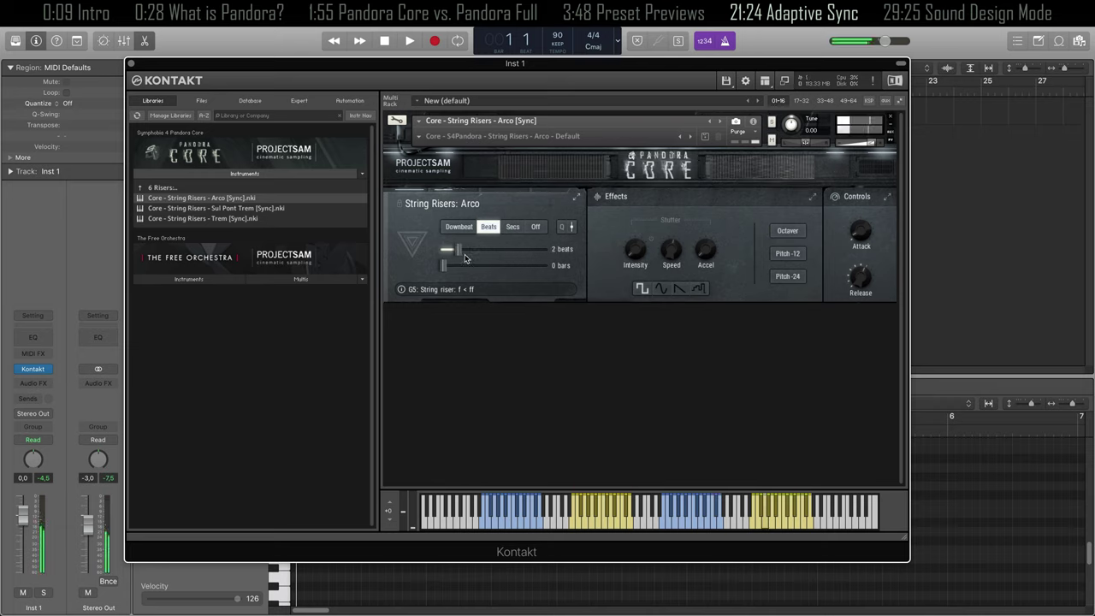
pyautogui.moveTo(458, 256); pyautogui.dragTo(509, 250)
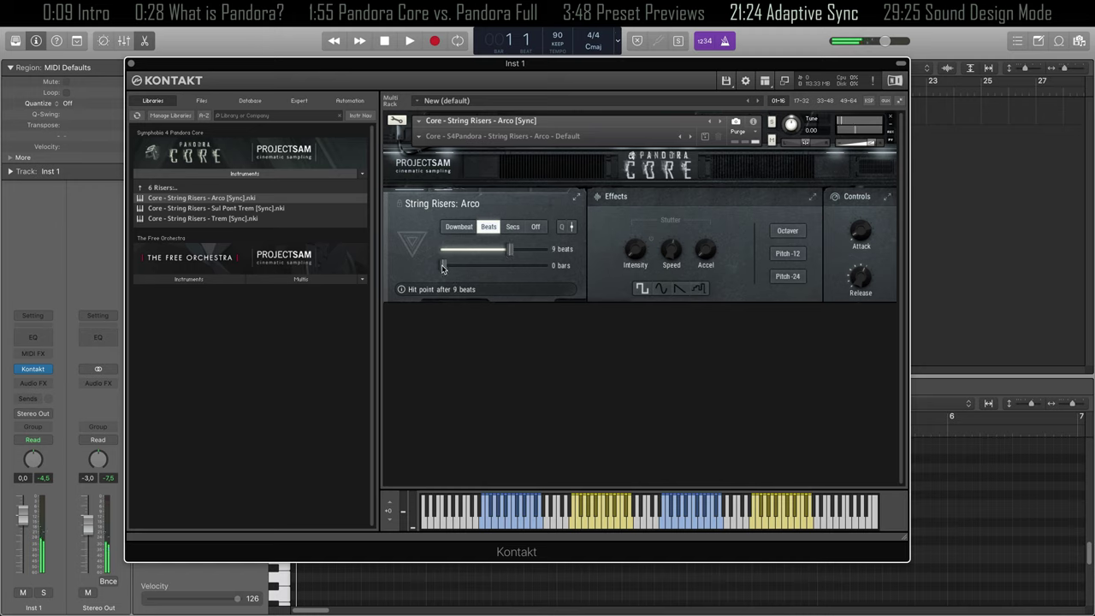
pyautogui.moveTo(443, 265); pyautogui.dragTo(455, 268)
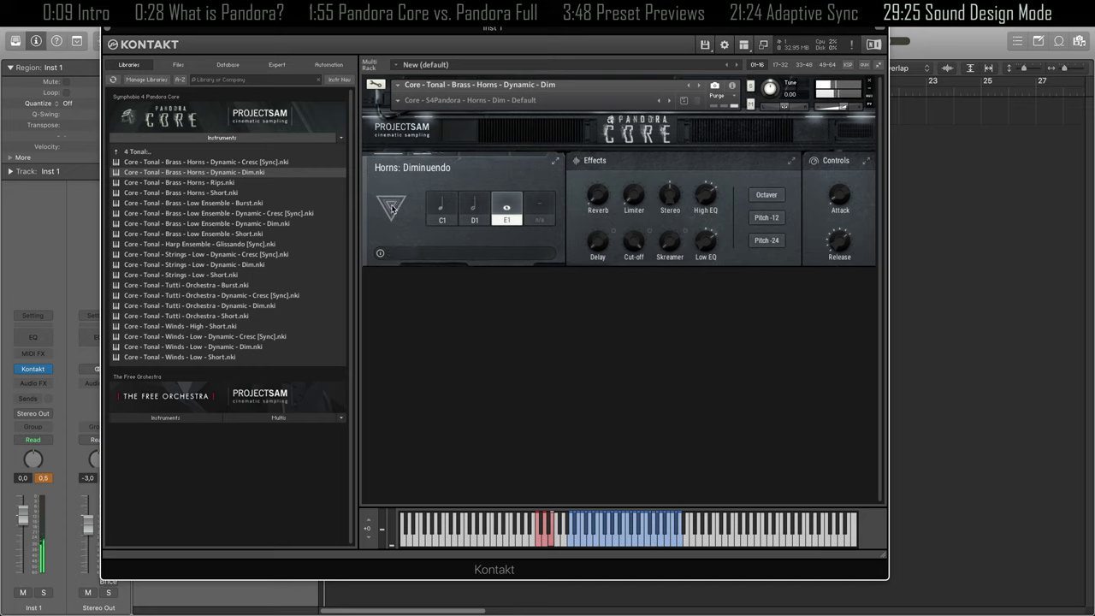
# - Use Sound Design Mode on the horns diminuendo to try a later sample start, and reverse G3's playback from an adjusted start point
pyautogui.click(391, 208)
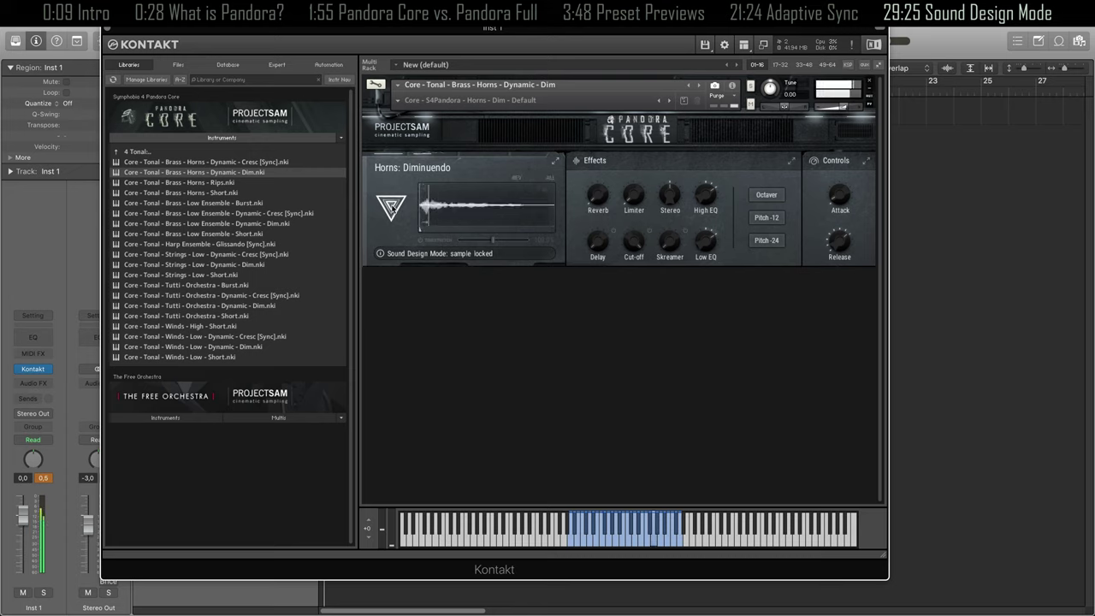
pyautogui.moveTo(420, 232); pyautogui.dragTo(475, 235)
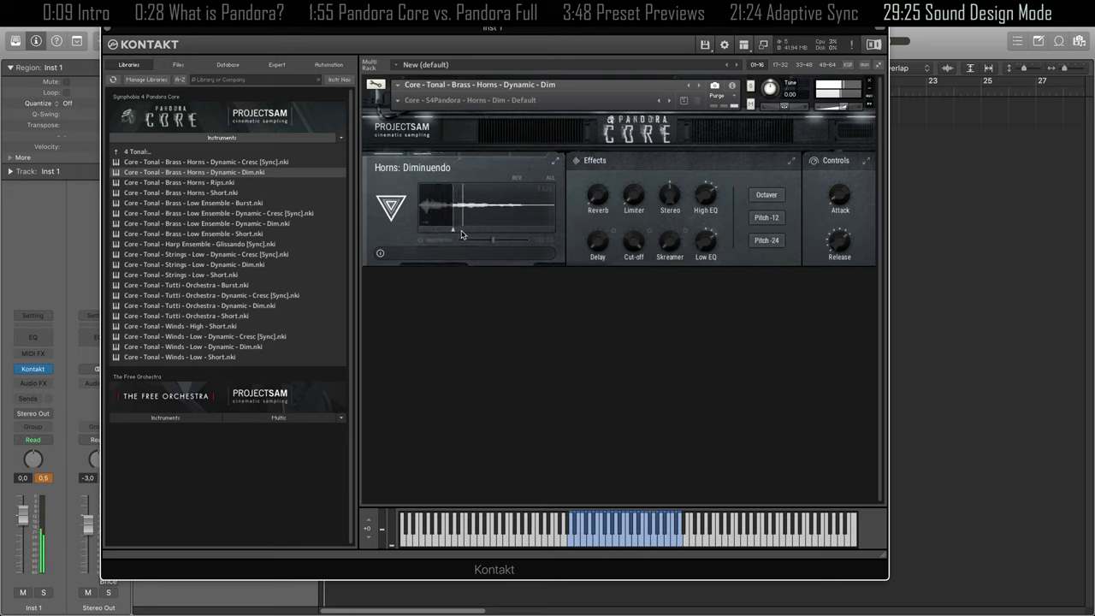
pyautogui.click(517, 178)
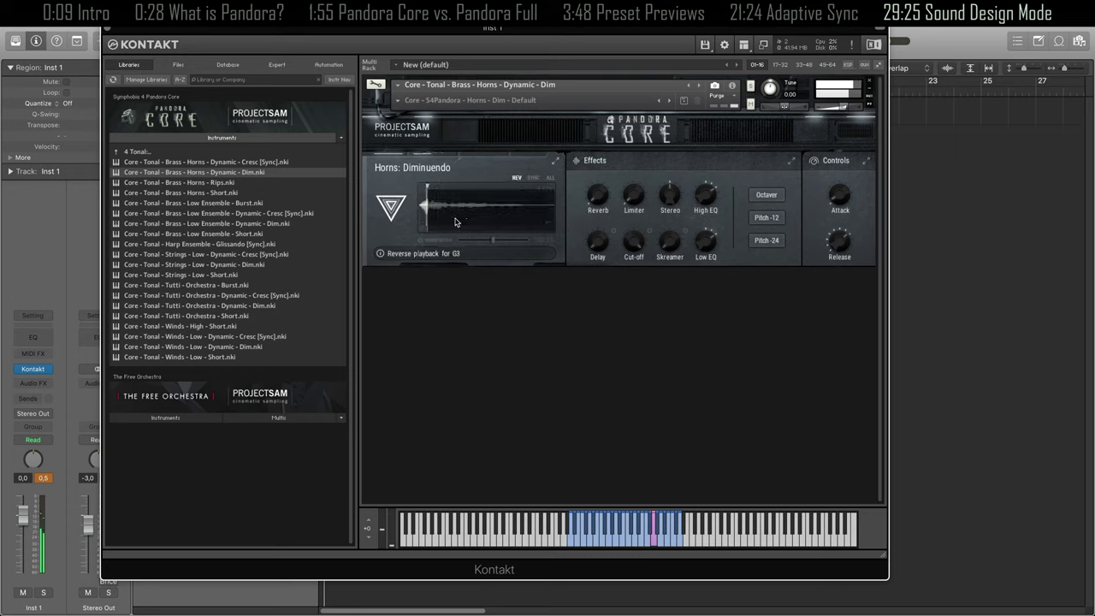
pyautogui.moveTo(442, 191)
pyautogui.mouseDown()
pyautogui.moveTo(432, 192)
pyautogui.moveTo(469, 195)
pyautogui.mouseUp()
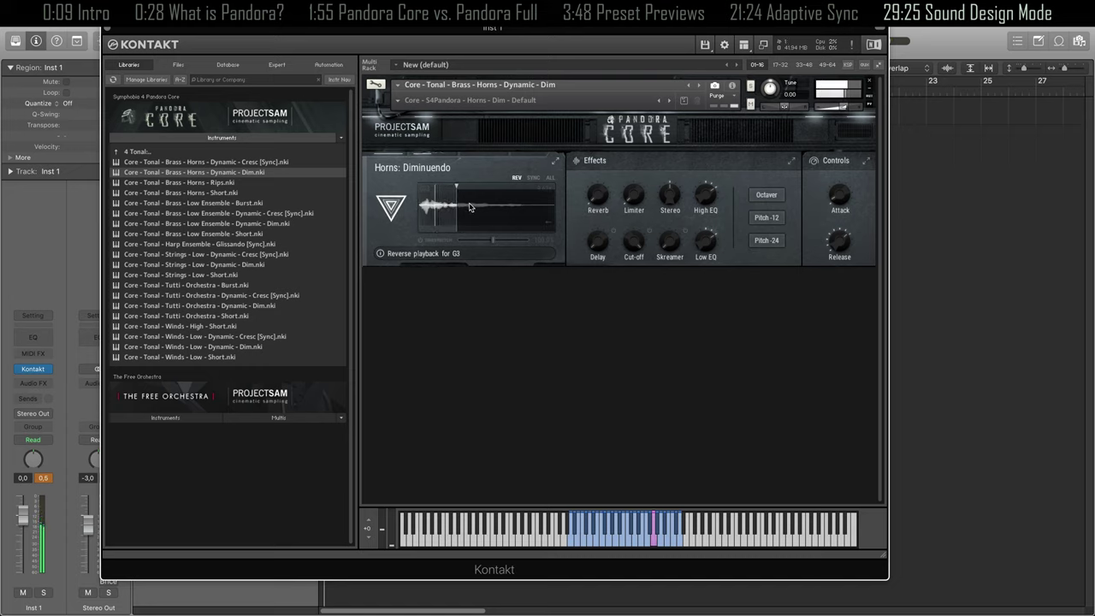
# - Enable time stretch on the horns diminuendo at 91.2% and pitch it down two octaves
pyautogui.click(438, 240)
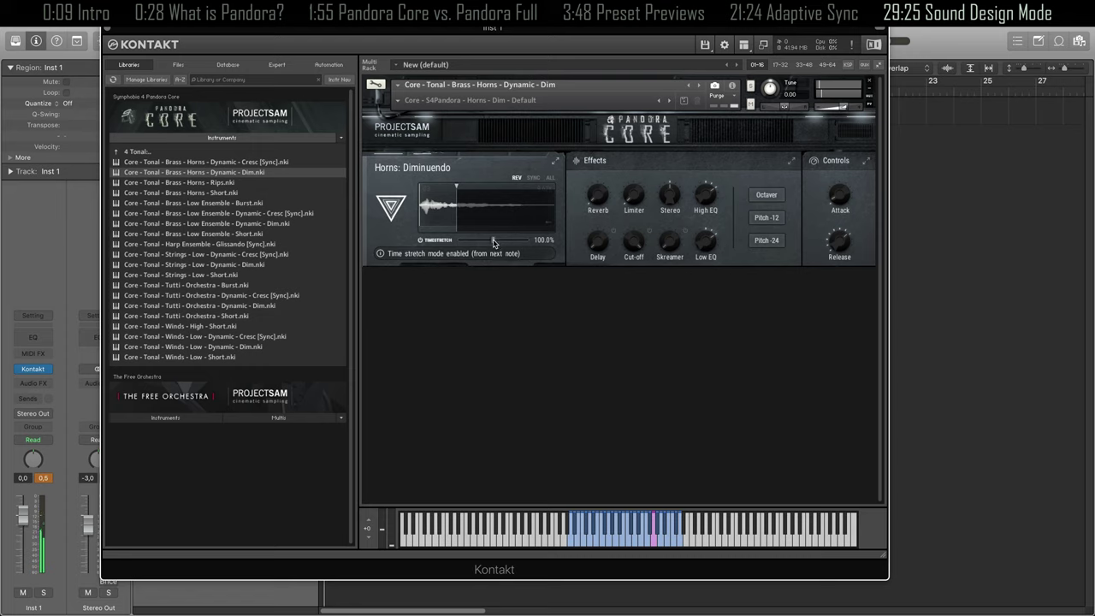
pyautogui.moveTo(496, 243)
pyautogui.mouseDown()
pyautogui.moveTo(441, 249)
pyautogui.moveTo(491, 246)
pyautogui.mouseUp()
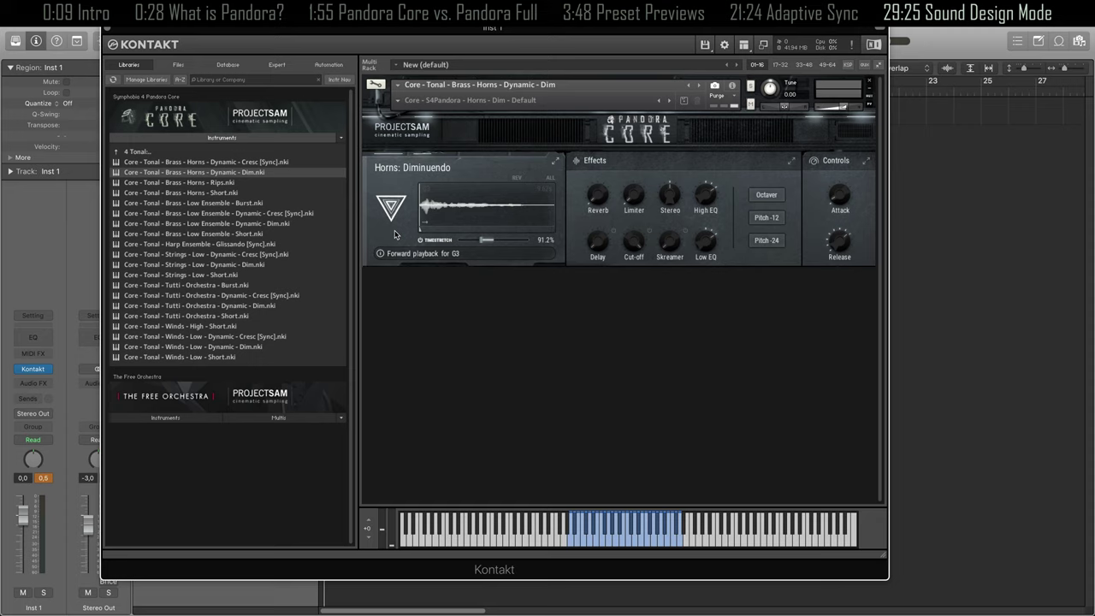
pyautogui.click(768, 221)
pyautogui.click(768, 242)
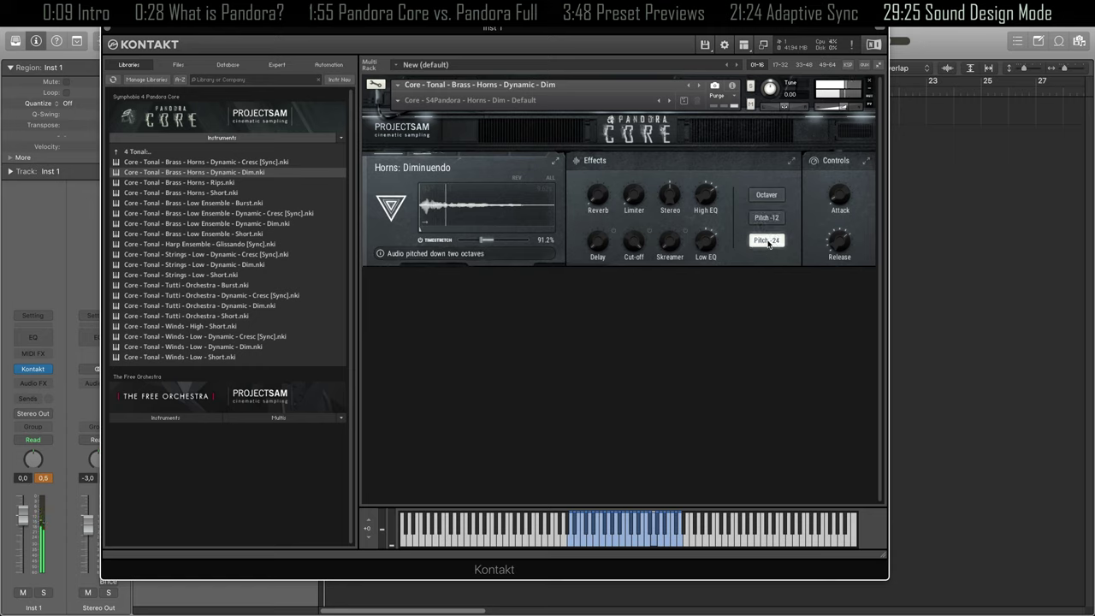
# - In the full effects view, raise the horns' convolution reverb gain and set the limiter input to 4.7 dB
pyautogui.click(740, 164)
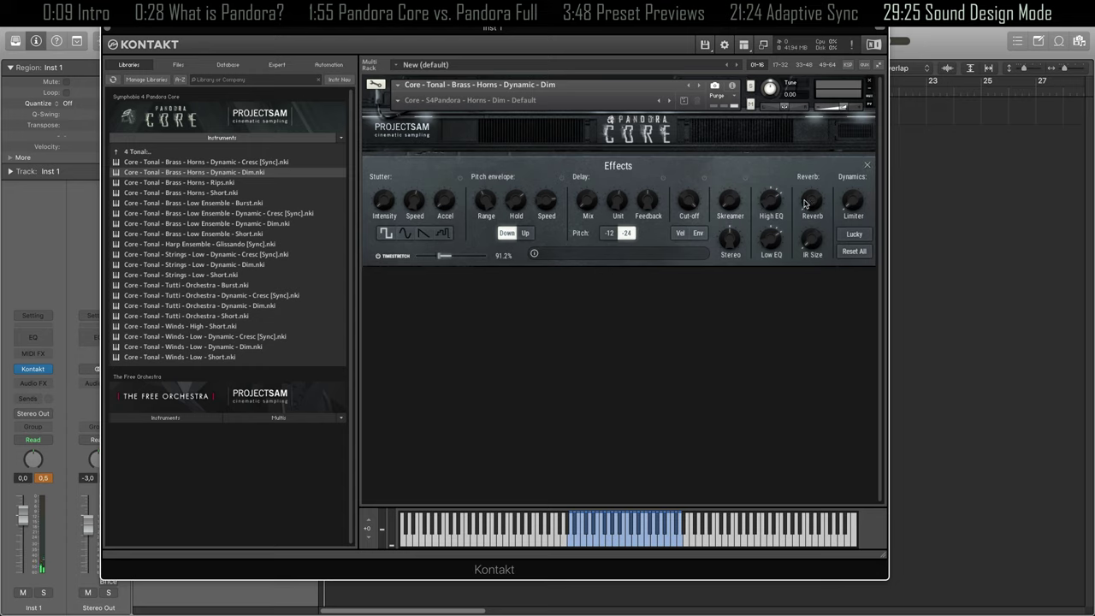
pyautogui.moveTo(812, 207); pyautogui.dragTo(813, 175)
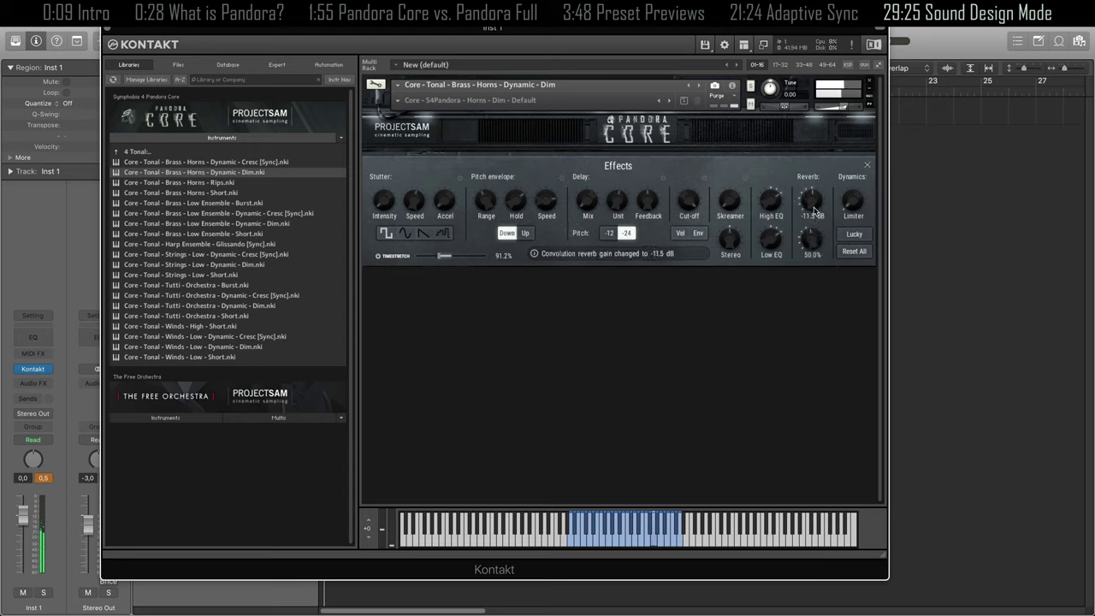
pyautogui.moveTo(854, 205); pyautogui.dragTo(859, 167)
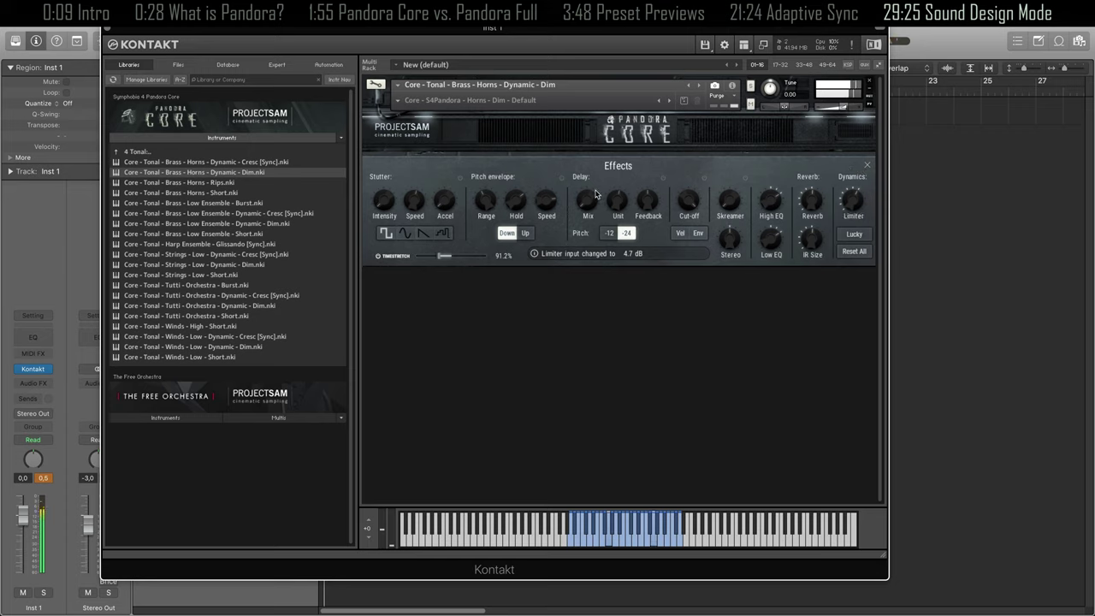
# - Add a downward pitch envelope to the horns and a delay with its level at -15.5 dB
pyautogui.moveTo(487, 205); pyautogui.dragTo(491, 195)
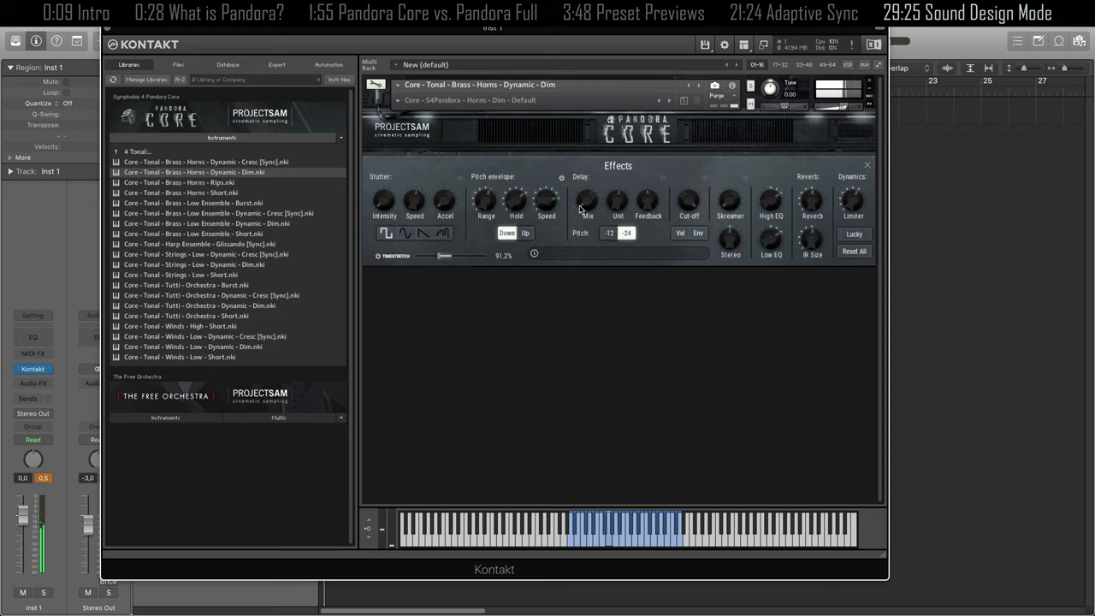
pyautogui.moveTo(585, 211); pyautogui.dragTo(646, 202)
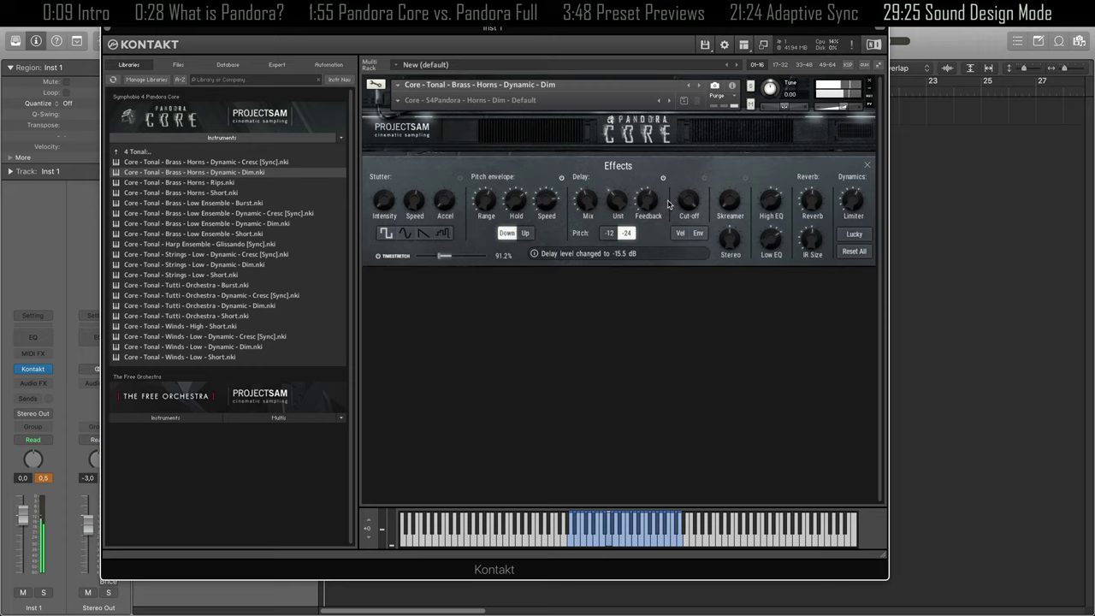
# - Distort the horns diminuendo with Screamer at 53.6%
pyautogui.moveTo(729, 201)
pyautogui.moveTo(730, 201); pyautogui.dragTo(731, 179)
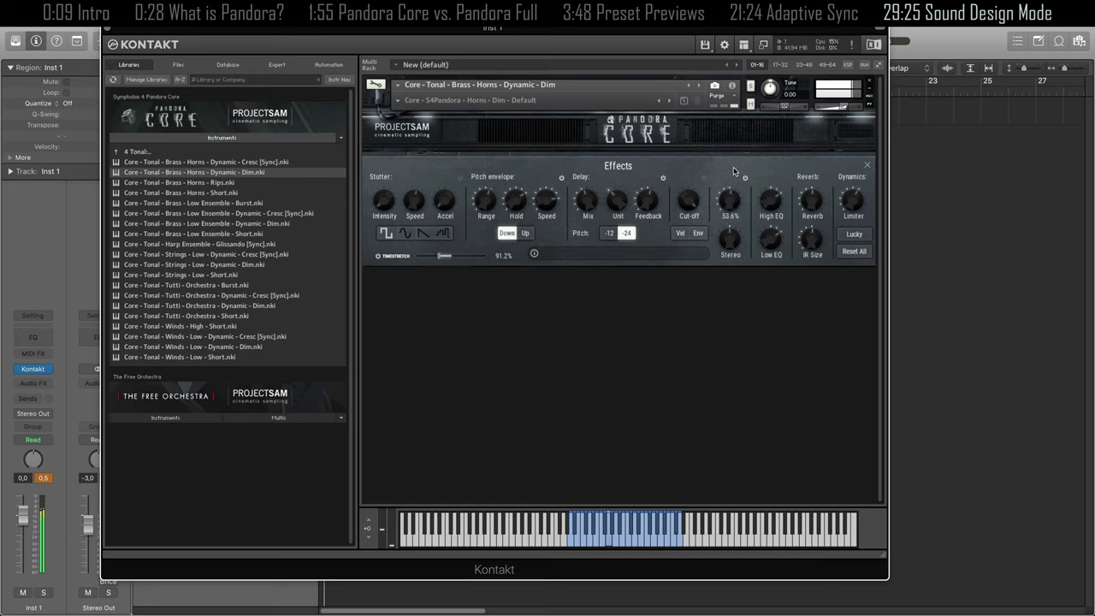
pyautogui.moveTo(773, 203)
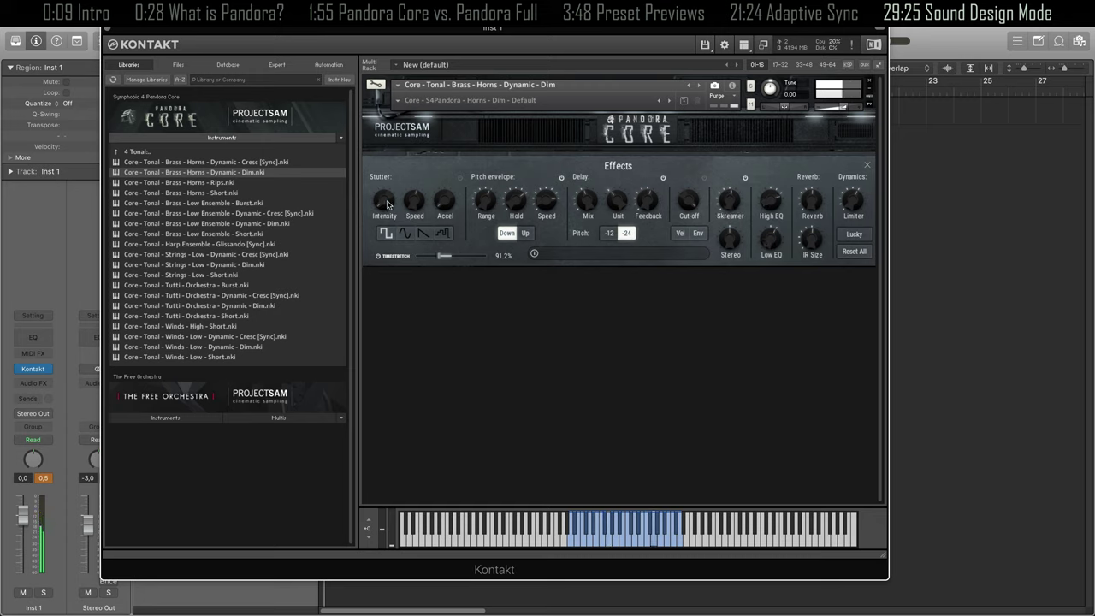
# - Add stutter to the horns by raising its intensity and acceleration, and readjust the intensity
pyautogui.moveTo(384, 206); pyautogui.dragTo(390, 179)
pyautogui.moveTo(447, 208); pyautogui.dragTo(447, 187)
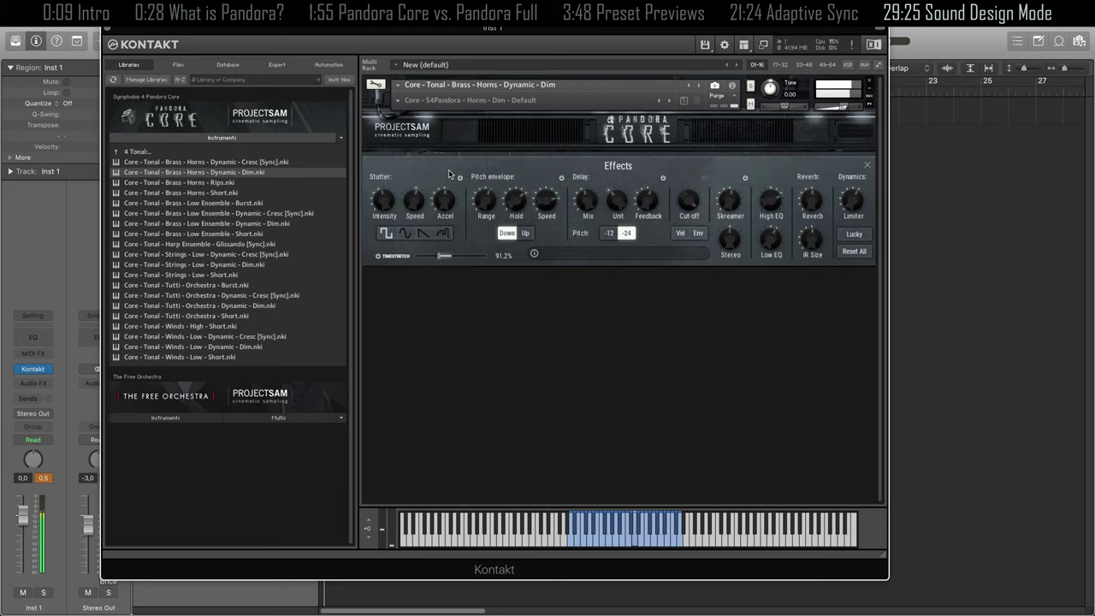
pyautogui.moveTo(390, 205)
pyautogui.mouseDown()
pyautogui.moveTo(389, 193)
pyautogui.moveTo(390, 204)
pyautogui.mouseUp()
pyautogui.moveTo(439, 197)
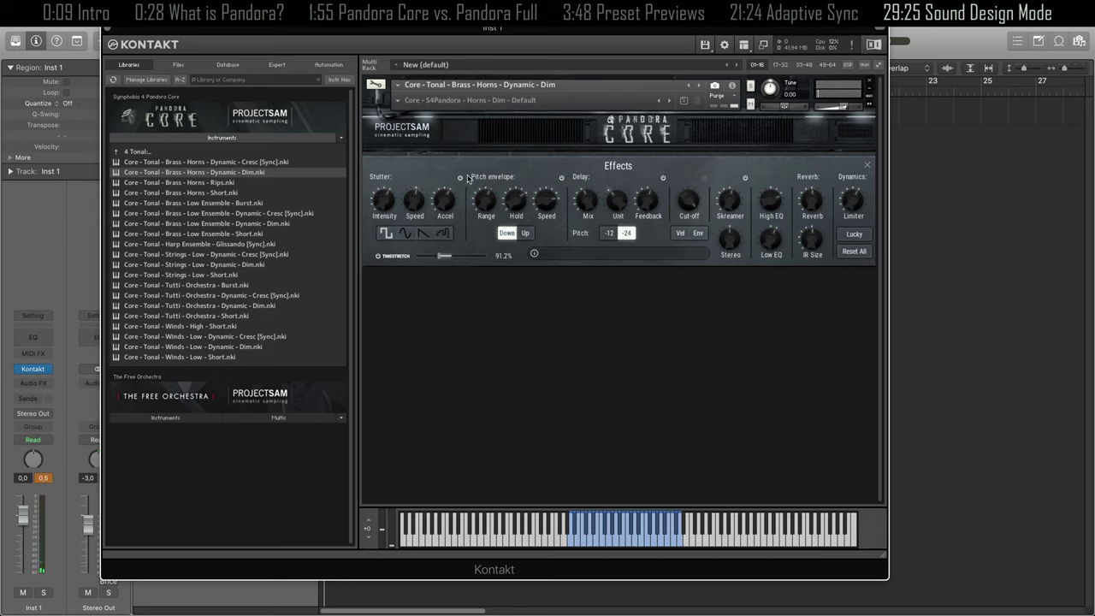
# - Randomize the horns' effect settings three times with the Lucky function
pyautogui.click(855, 236)
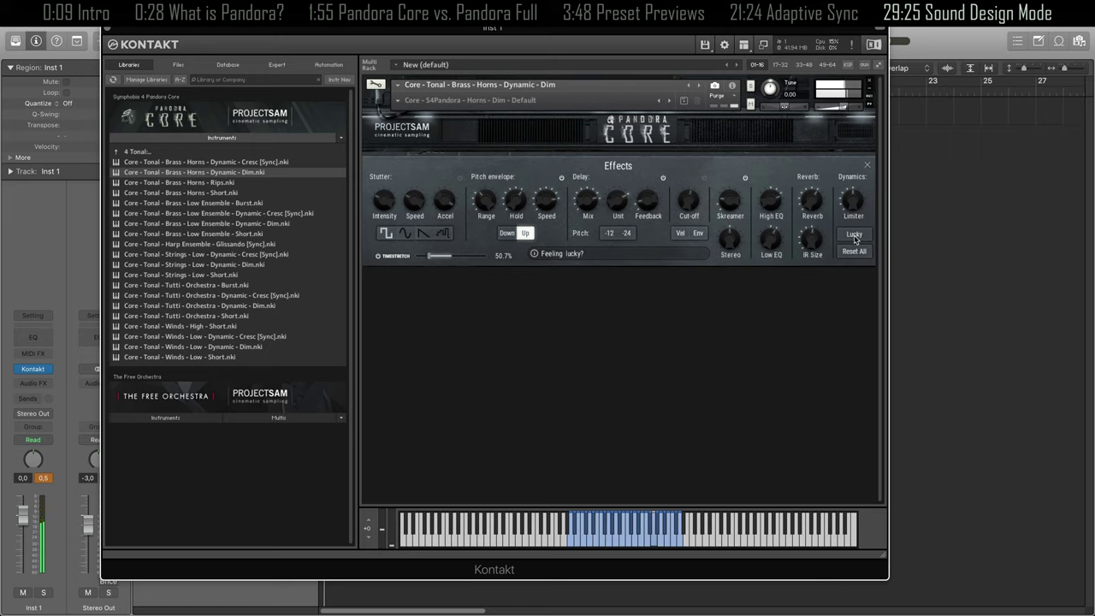
pyautogui.click(854, 234)
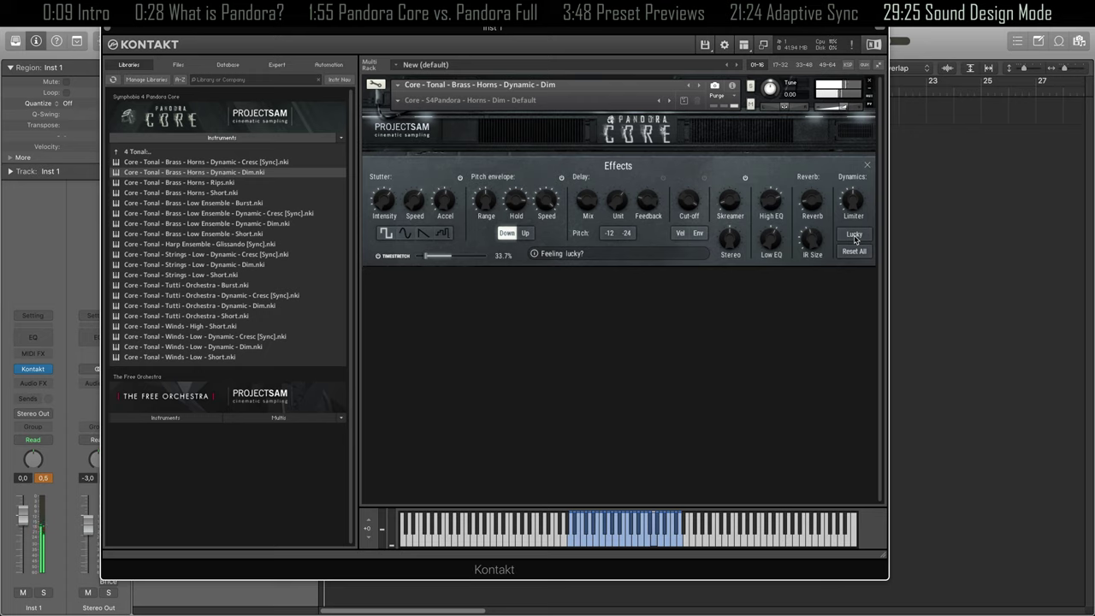
pyautogui.click(853, 236)
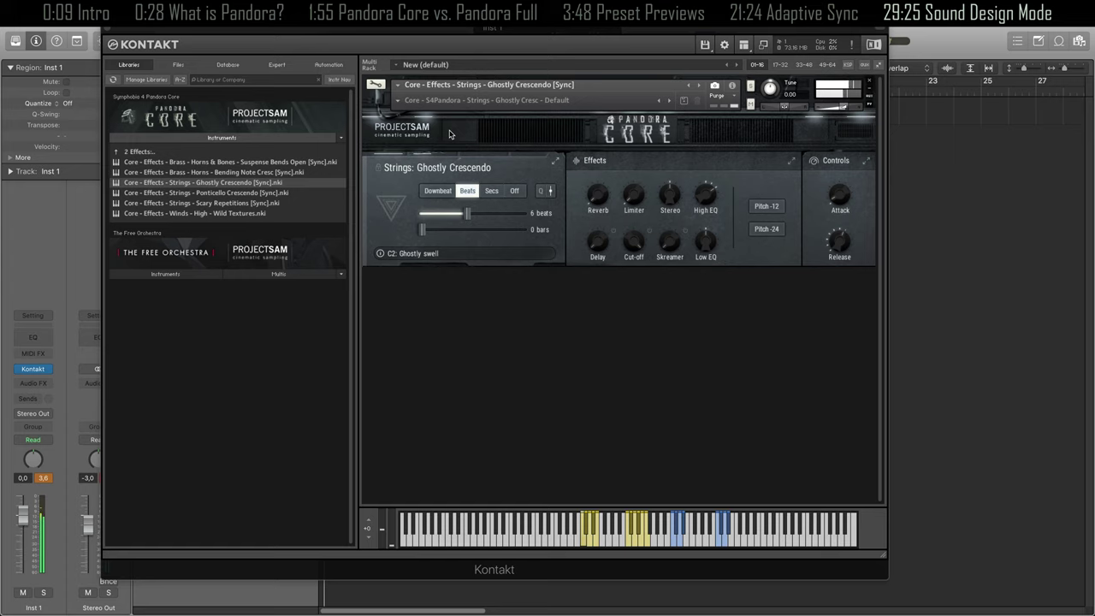
# - Load the Haunting Winds snapshot for Core - Effects - Strings - Ghostly Crescendo [Sync] and check its full effects settings
pyautogui.click(397, 101)
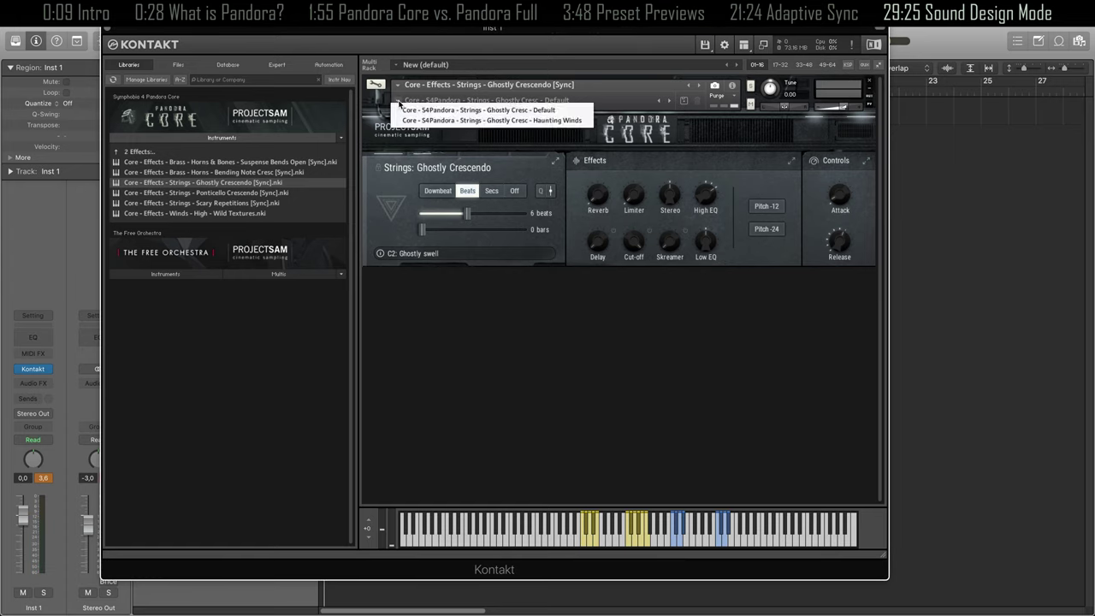
pyautogui.click(421, 120)
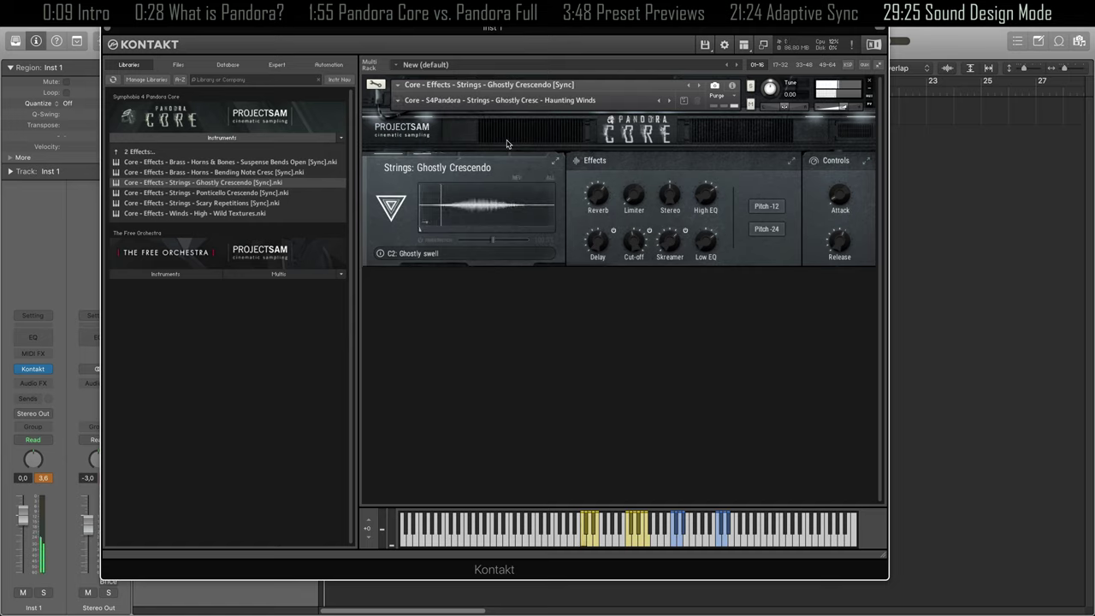
pyautogui.click(613, 165)
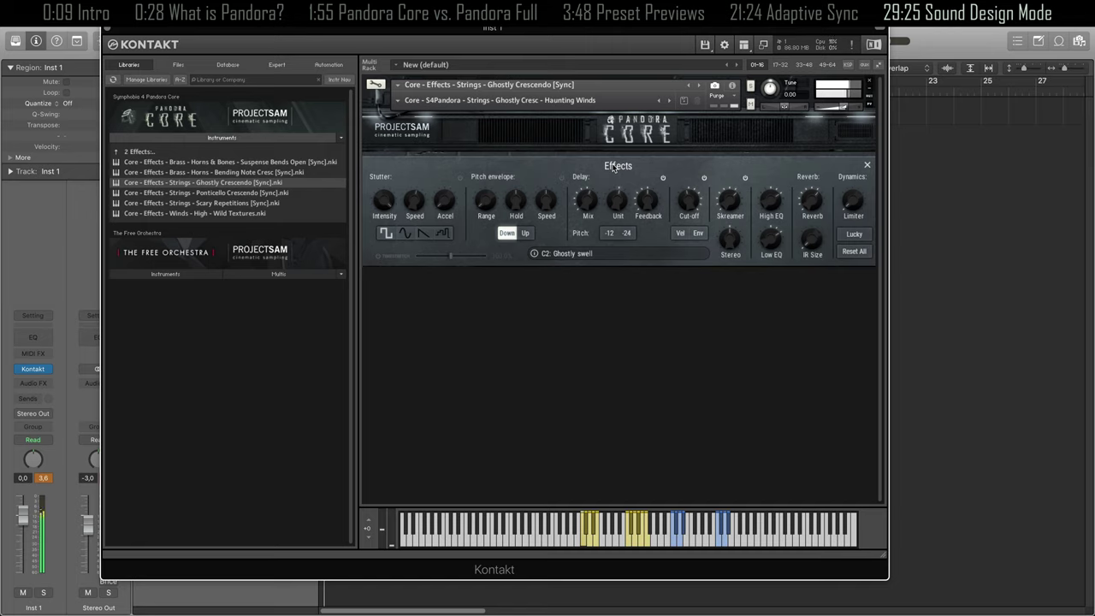
pyautogui.click(612, 165)
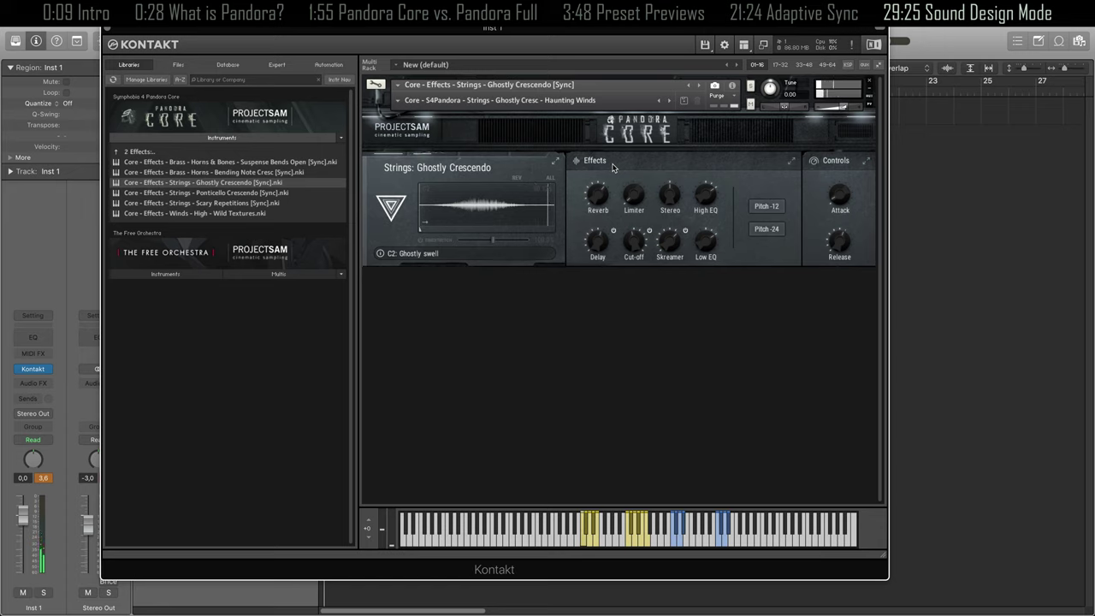
pyautogui.click(399, 102)
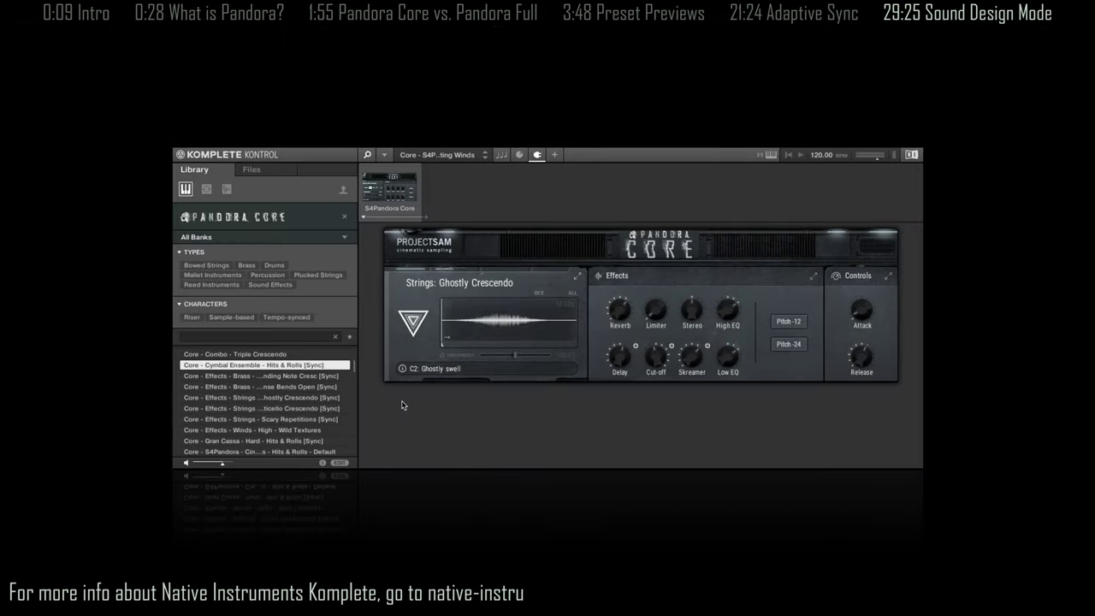
# - In Komplete Kontrol, browse the Pandora Core Effects presets from the brass bending note crescendo to Winds - High - Wild Textures
pyautogui.click(268, 377)
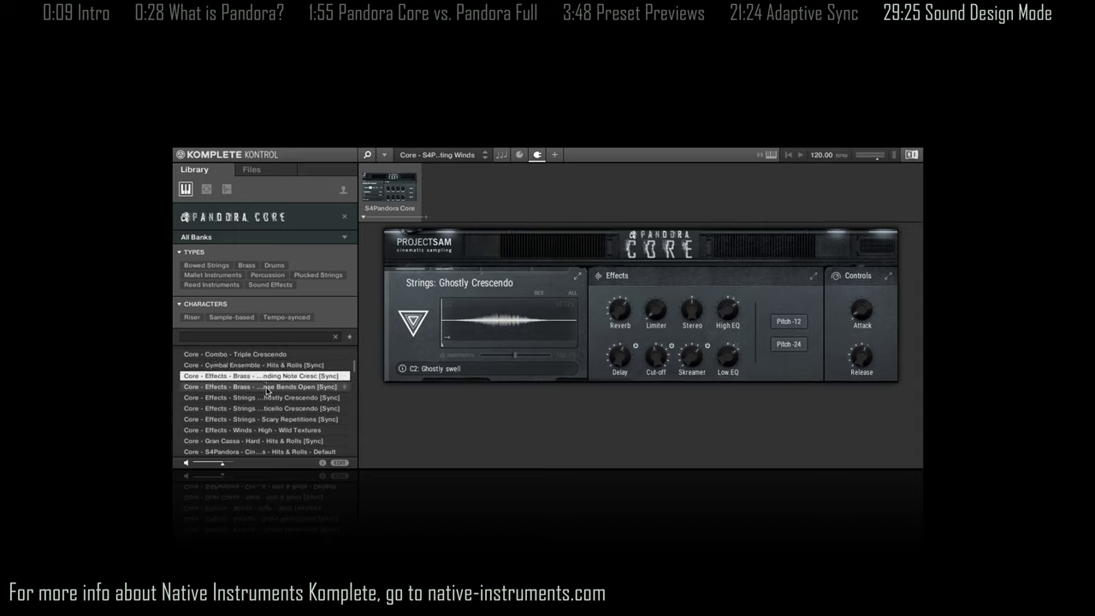
pyautogui.click(267, 386)
pyautogui.click(264, 398)
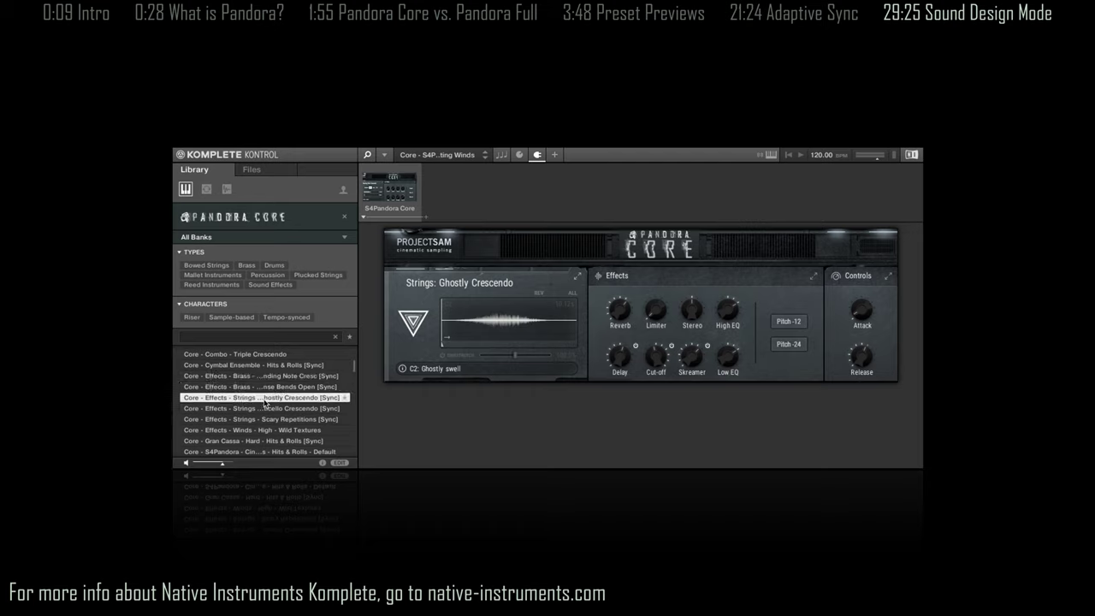
pyautogui.click(265, 410)
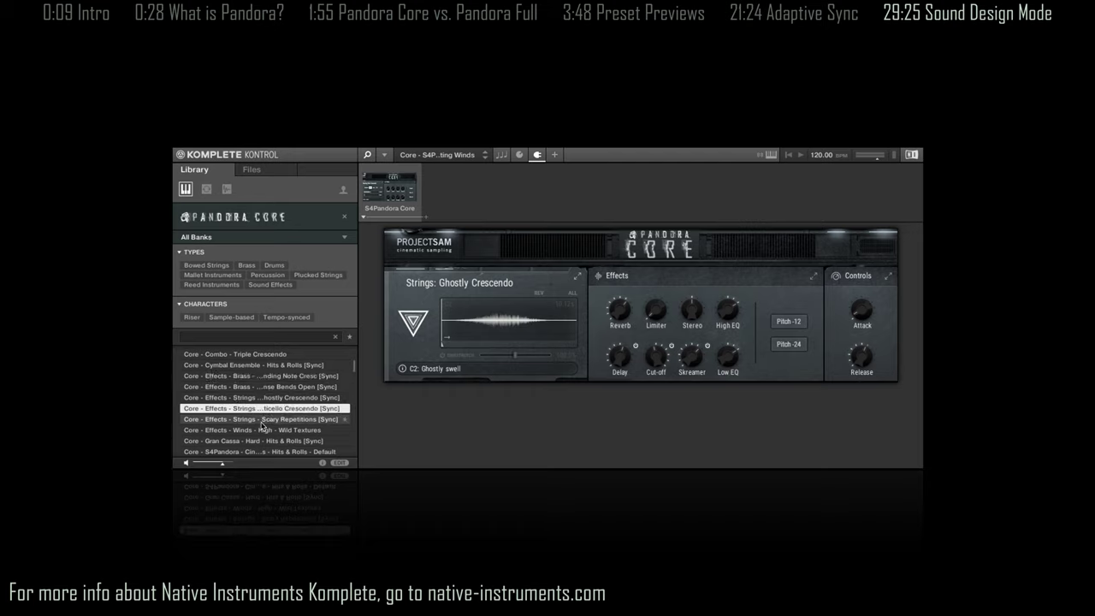
pyautogui.click(262, 420)
pyautogui.click(264, 431)
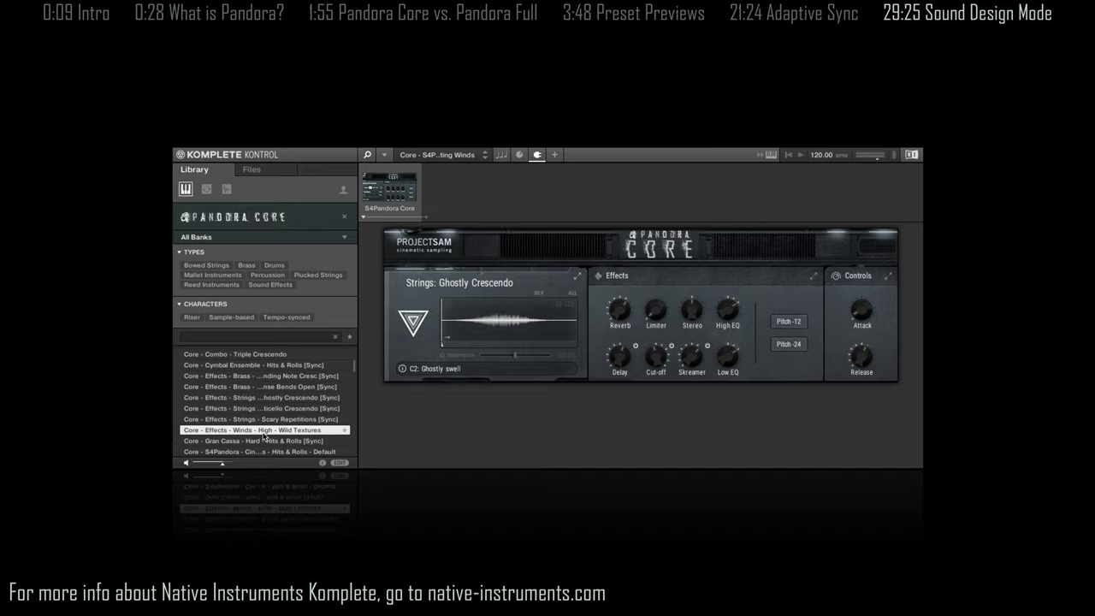